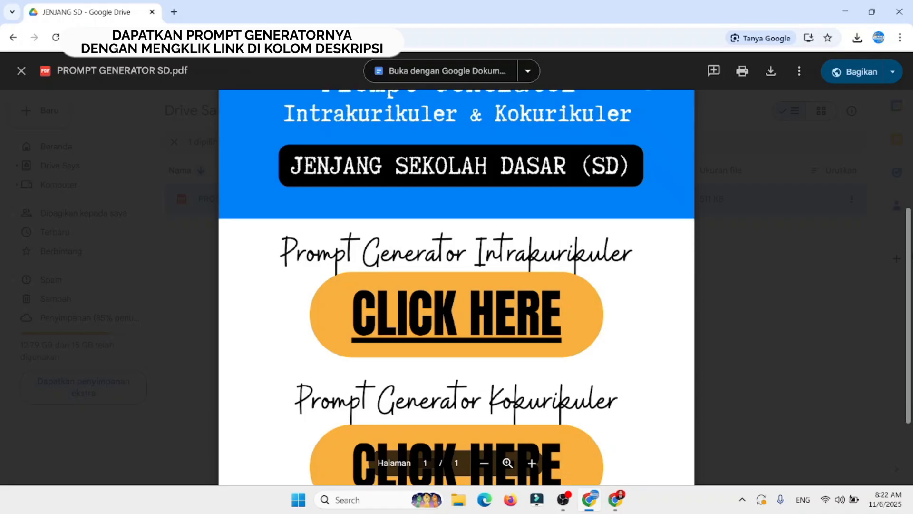
Step: Open the Prompt Generator Intrakurikuler link in the PROMPT GENERATOR SD PDF
{"action": "left_click_drag", "start_coordinate": [908, 239], "coordinate": [903, 196]}
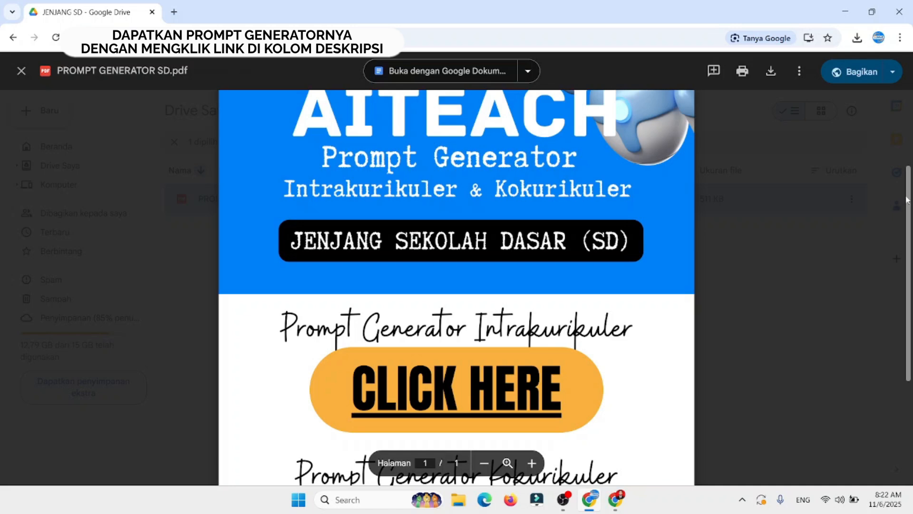
{"action": "left_click_drag", "start_coordinate": [905, 200], "coordinate": [903, 290]}
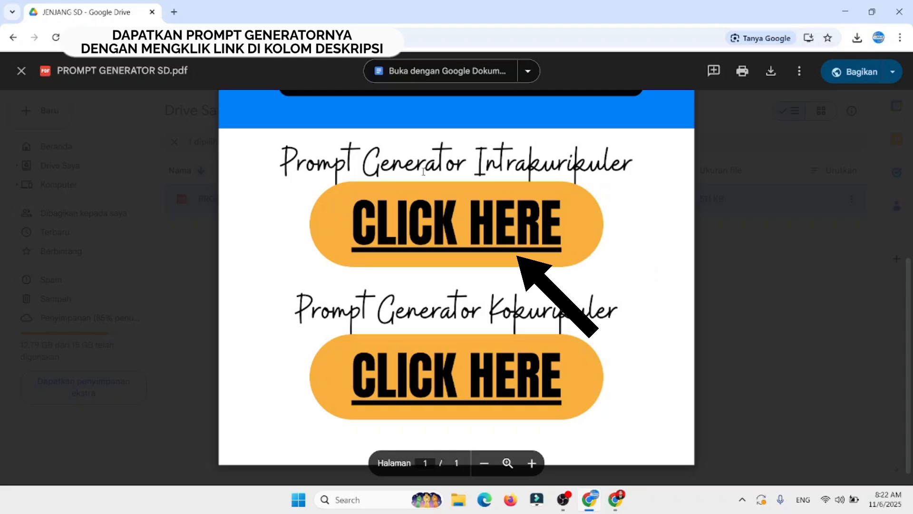
{"action": "left_click", "coordinate": [459, 224]}
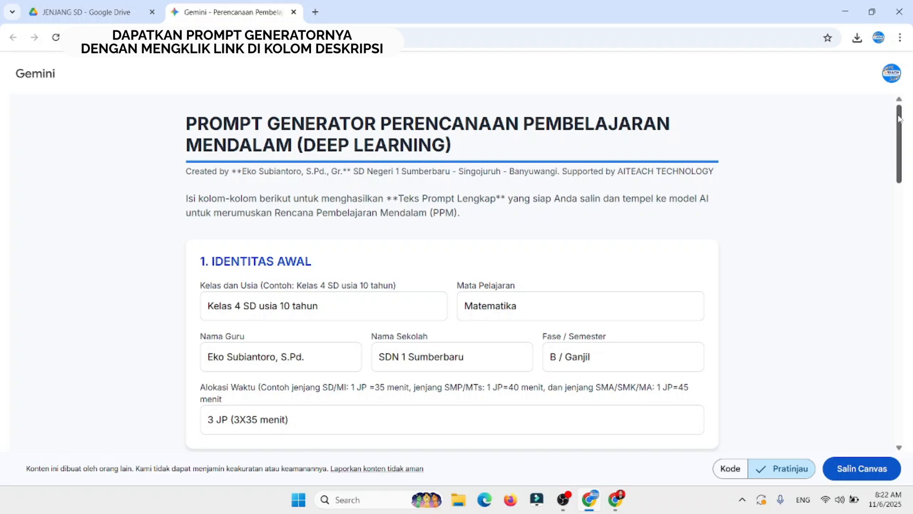
Step: Copy the shared deep learning prompt generator canvas into Gemini and open the "Canvas Copied Confirmation" conversation
{"action": "left_click_drag", "start_coordinate": [900, 118], "coordinate": [908, 152]}
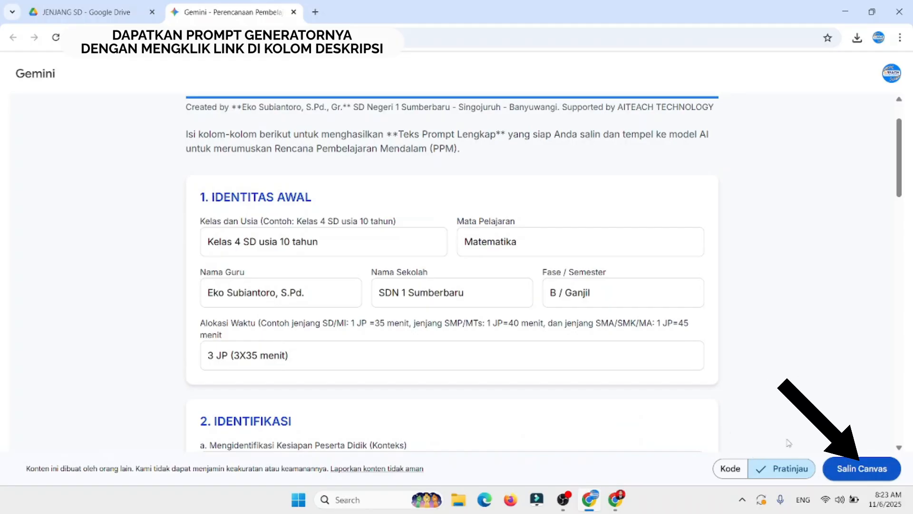
{"action": "left_click", "coordinate": [856, 470]}
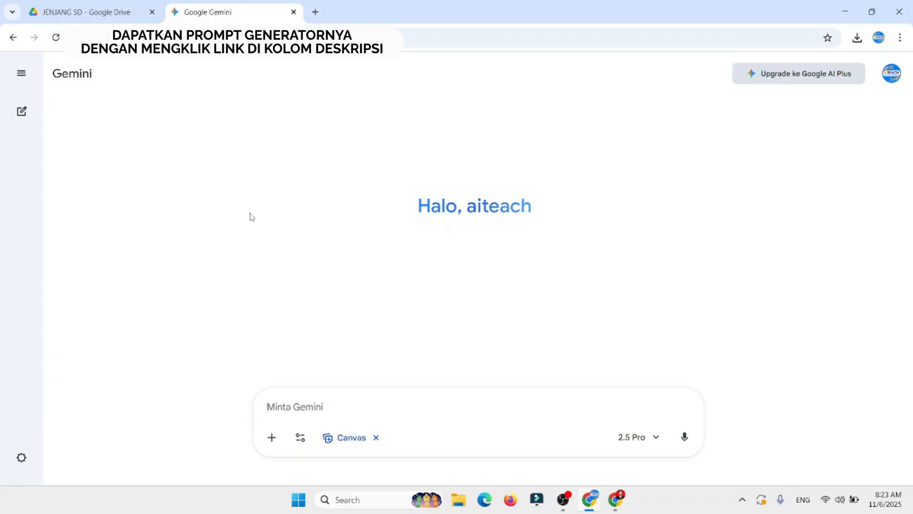
{"action": "left_click", "coordinate": [21, 72]}
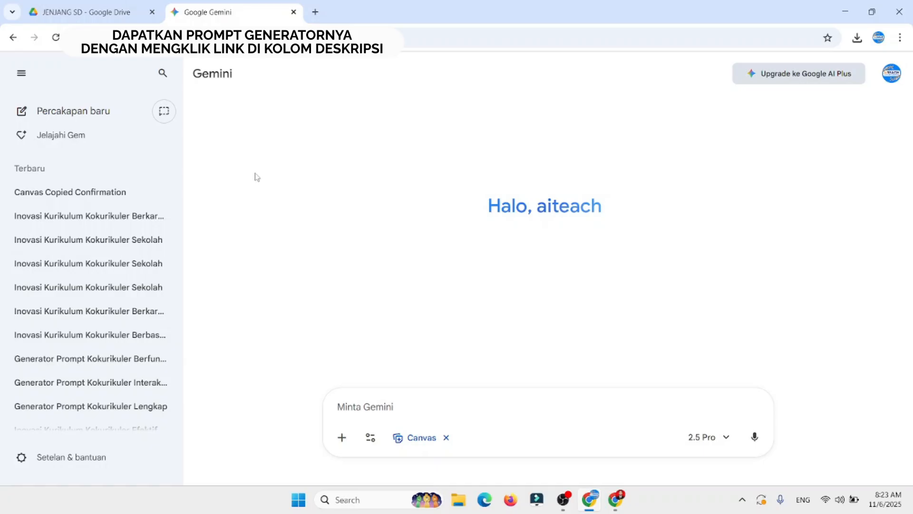
{"action": "left_click", "coordinate": [81, 199]}
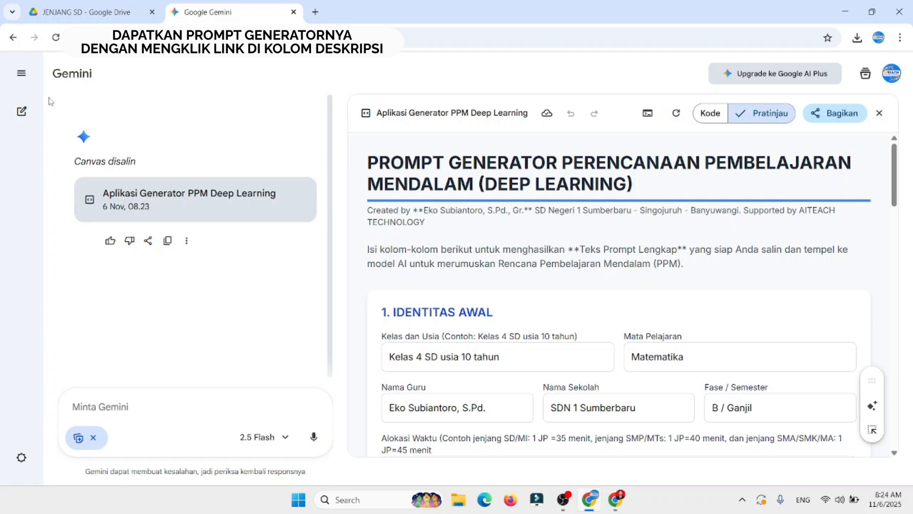
Step: Pin the copied canvas conversation under the name "PROMPT GENERATOR PPM"
{"action": "left_click", "coordinate": [21, 73]}
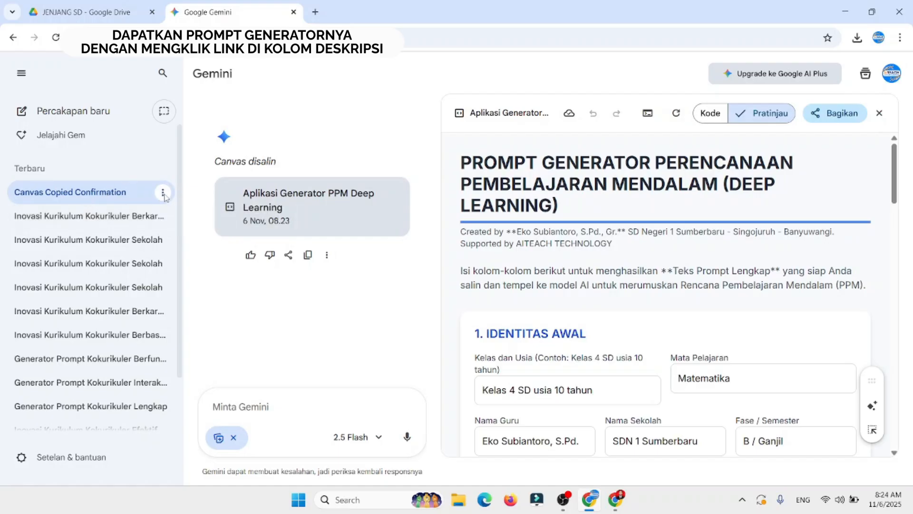
{"action": "left_click", "coordinate": [163, 193]}
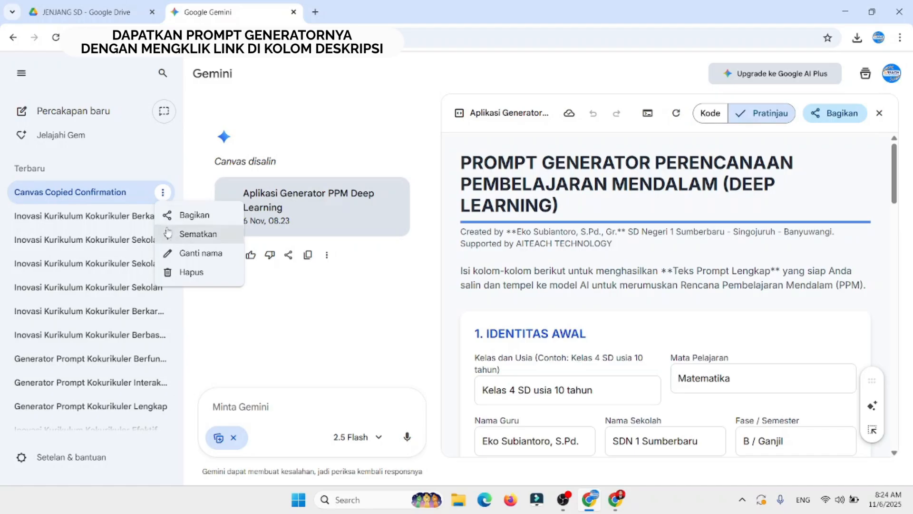
{"action": "left_click", "coordinate": [196, 240]}
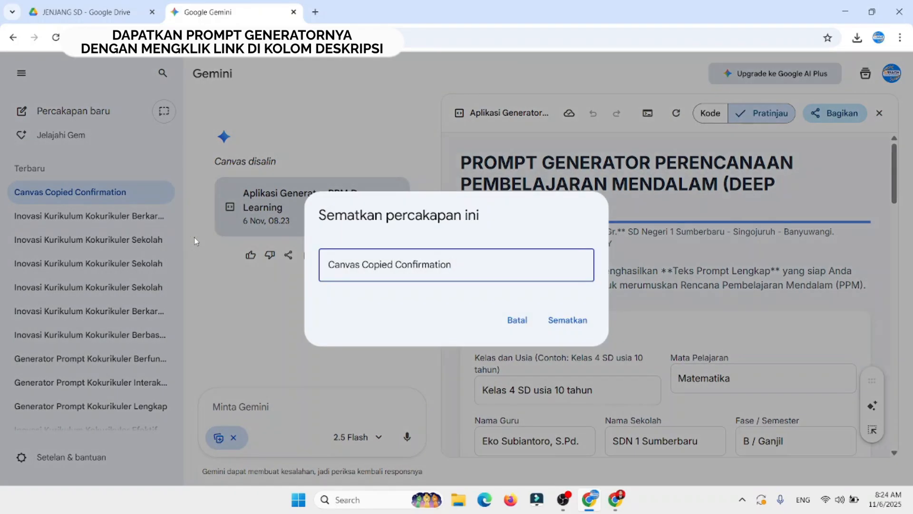
{"action": "triple_click", "coordinate": [468, 259]}
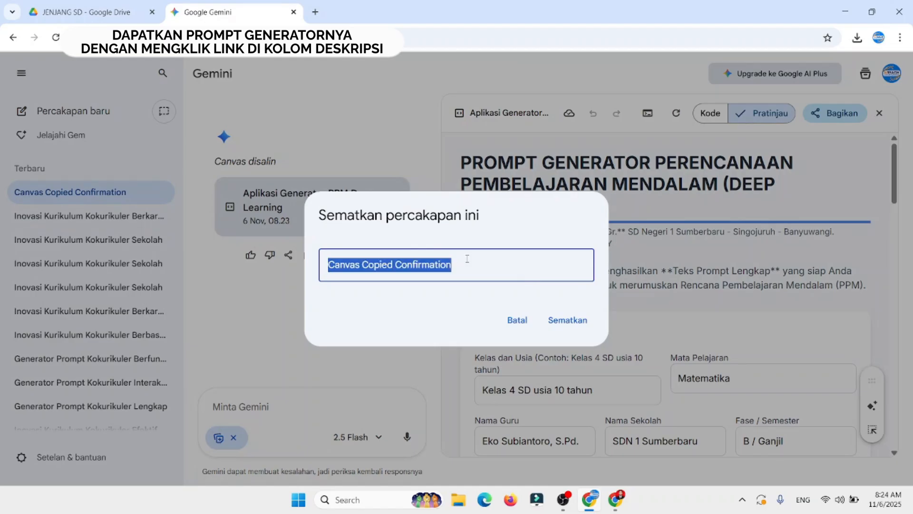
{"action": "type", "text": "PR"}
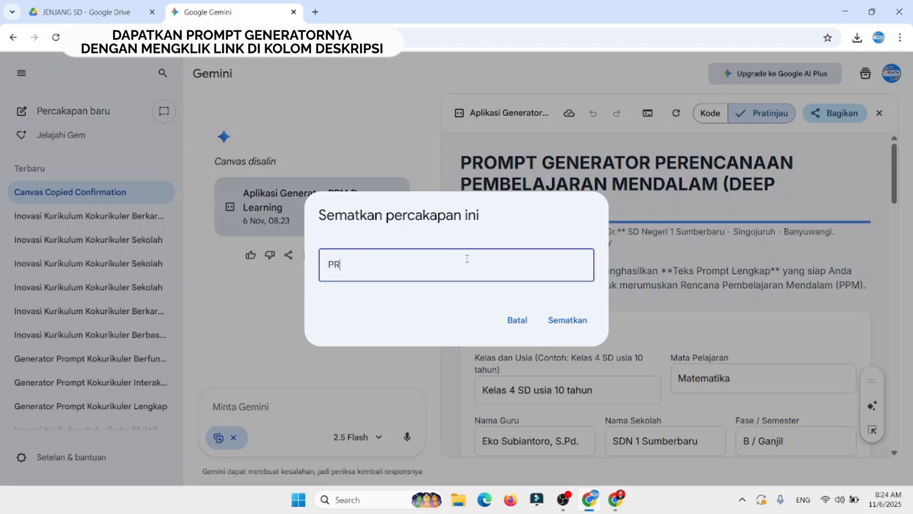
{"action": "type", "text": "OMPT GENERATOR"}
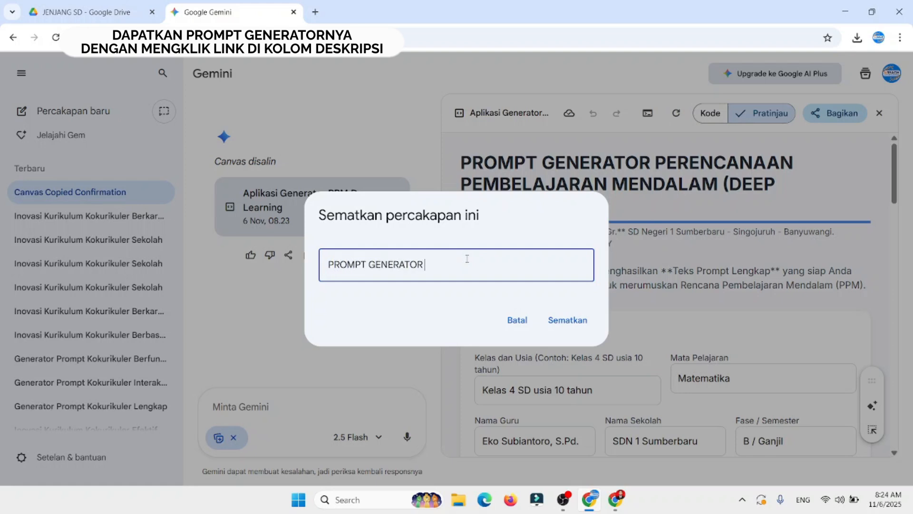
{"action": "type", "text": " PPM"}
{"action": "left_click", "coordinate": [571, 320]}
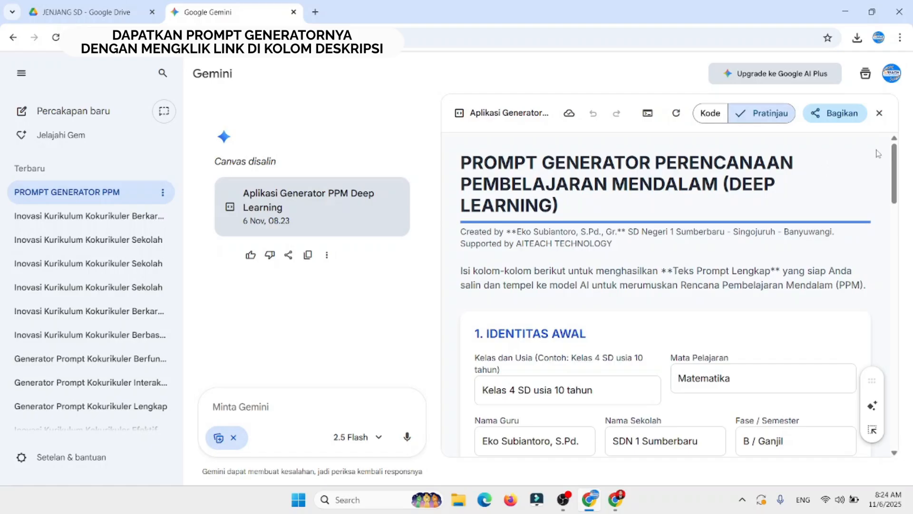
Step: Add the title ", Gr." to the end of the teacher's name in the Identitas Awal section
{"action": "scroll", "coordinate": [894, 162], "scroll_direction": "down", "scroll_amount": 5}
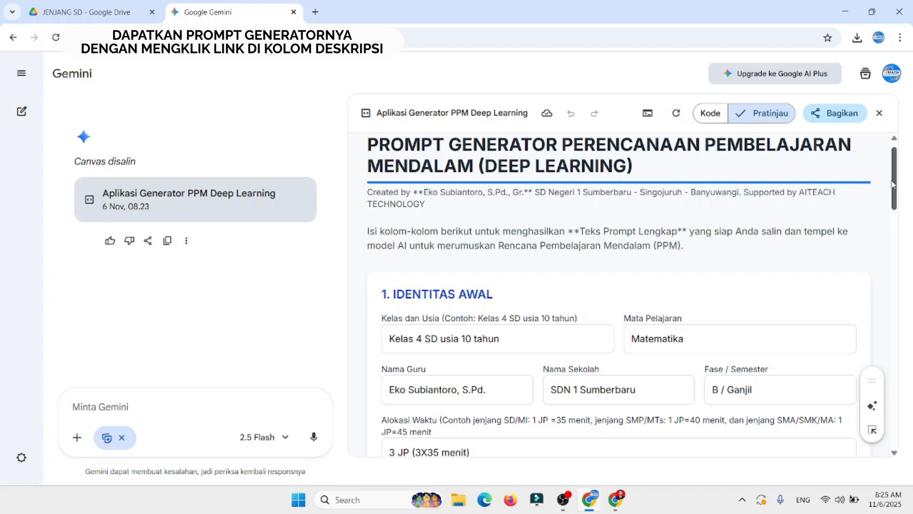
{"action": "left_click_drag", "start_coordinate": [895, 184], "coordinate": [896, 204]}
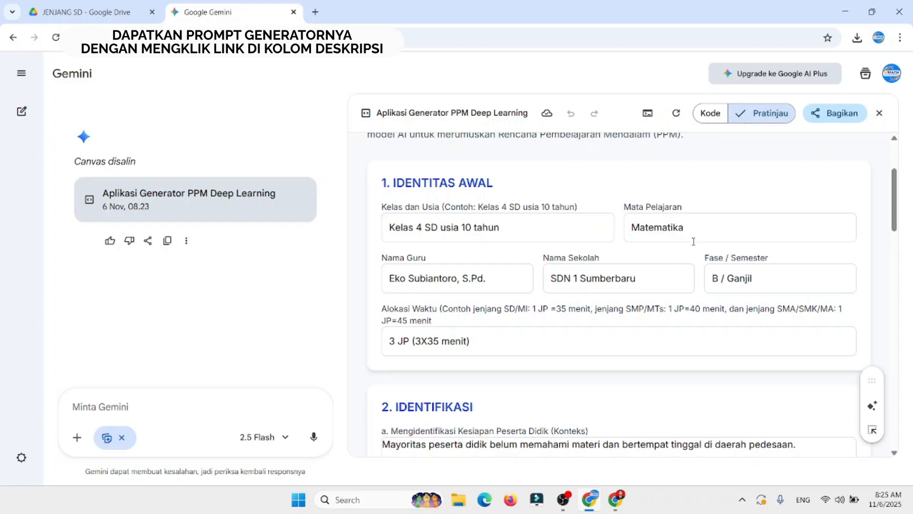
{"action": "left_click", "coordinate": [493, 281]}
{"action": "type", "text": ", Gr."}
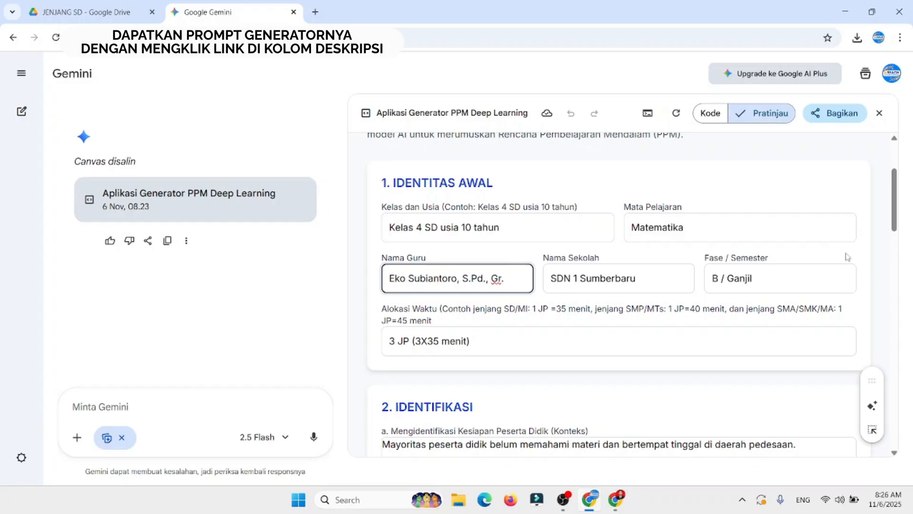
Step: Change "Ilmu Pengetahuan Sosial" to "Ilmu Pengetahuan Alam dan Sosial" in the cross-discipline integration entry of Desain Pembelajaran
{"action": "left_click_drag", "start_coordinate": [892, 194], "coordinate": [893, 201]}
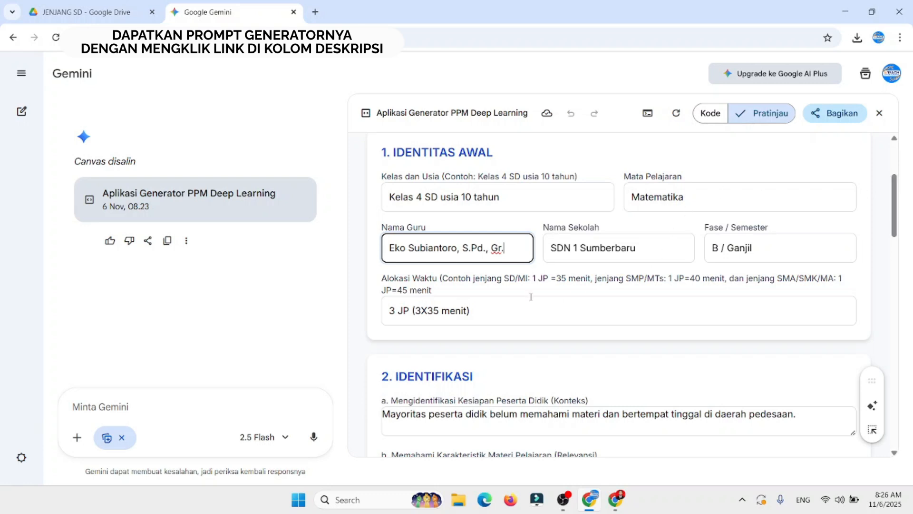
{"action": "left_click_drag", "start_coordinate": [895, 206], "coordinate": [898, 248]}
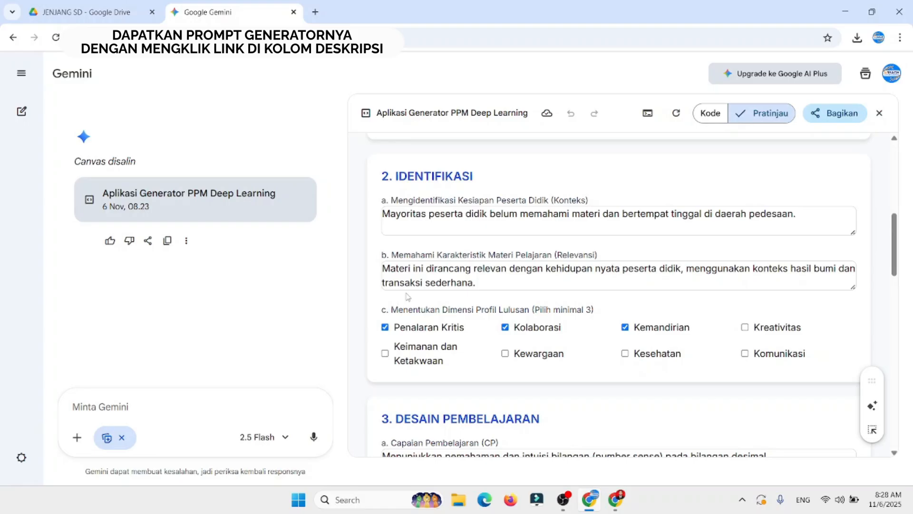
{"action": "left_click", "coordinate": [744, 269]}
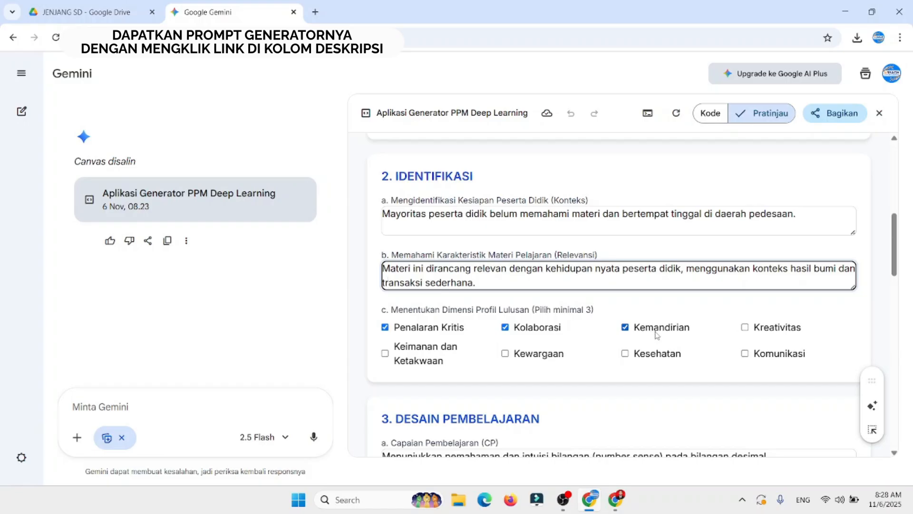
{"action": "left_click_drag", "start_coordinate": [897, 247], "coordinate": [894, 292]}
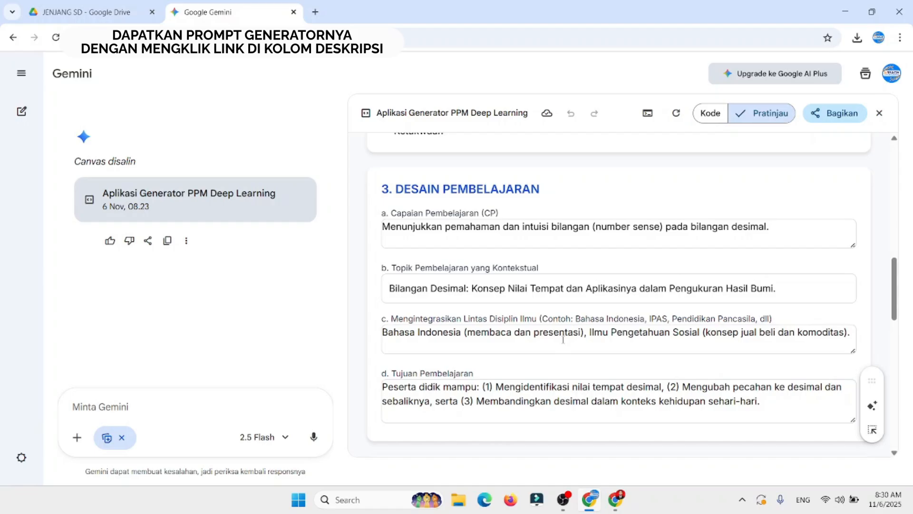
{"action": "left_click_drag", "start_coordinate": [467, 332], "coordinate": [581, 332]}
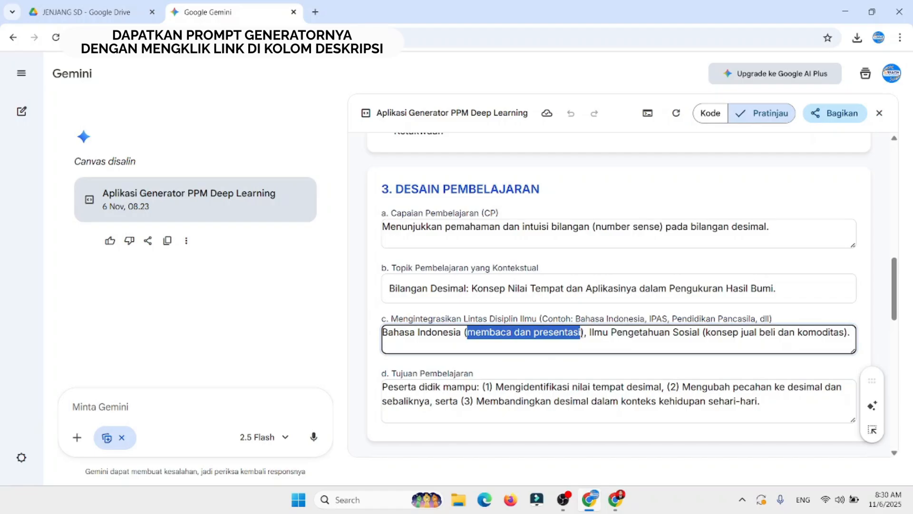
{"action": "left_click", "coordinate": [609, 332]}
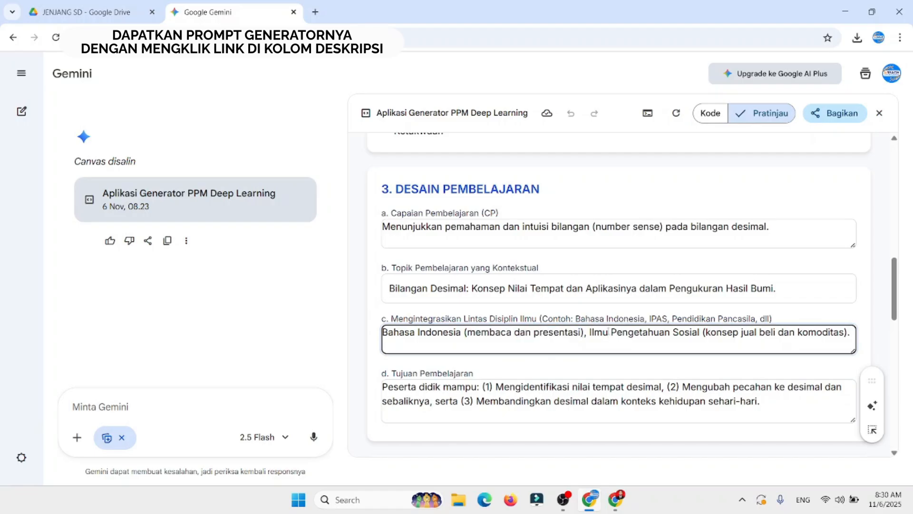
{"action": "left_click", "coordinate": [671, 332]}
{"action": "type", "text": "Alam dan"}
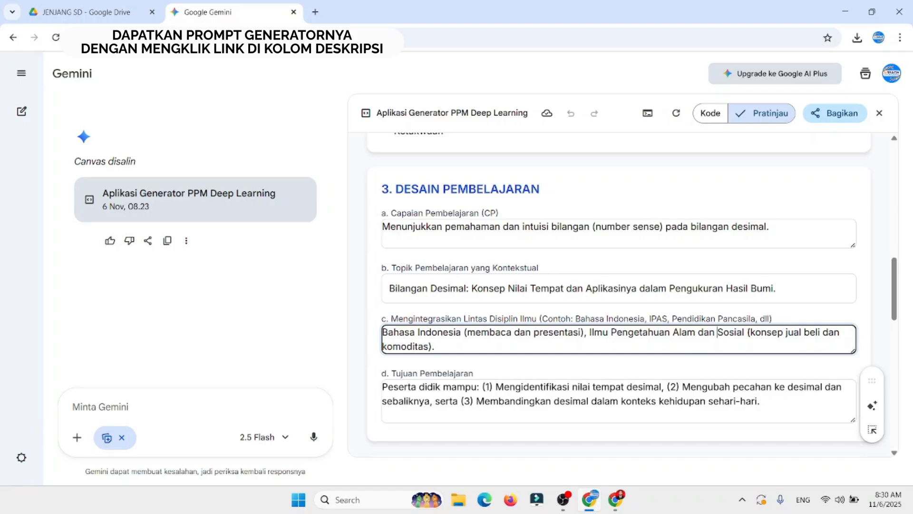
{"action": "left_click", "coordinate": [900, 315]}
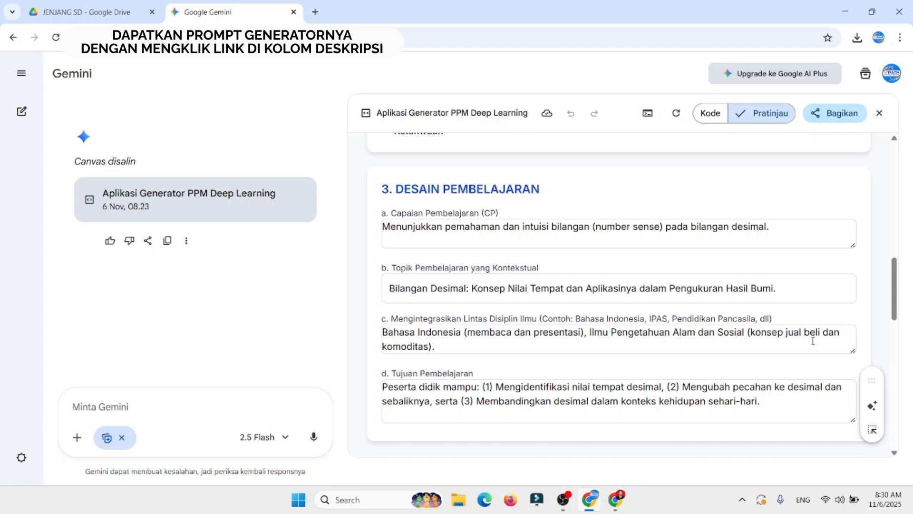
Step: Look through the learning models offered for Praktis Pedagogis in the Kerangka Pembelajaran Mendalam section
{"action": "left_click_drag", "start_coordinate": [895, 298], "coordinate": [893, 321]}
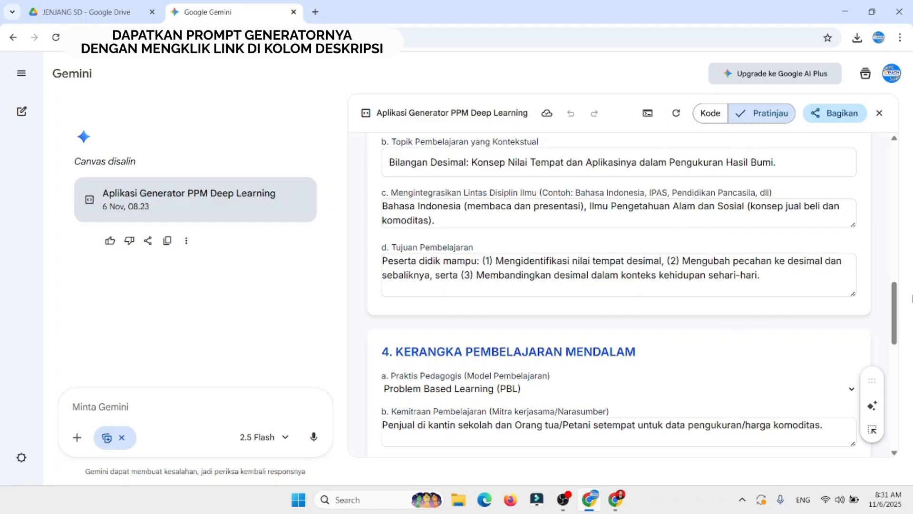
{"action": "left_click_drag", "start_coordinate": [897, 303], "coordinate": [896, 343]}
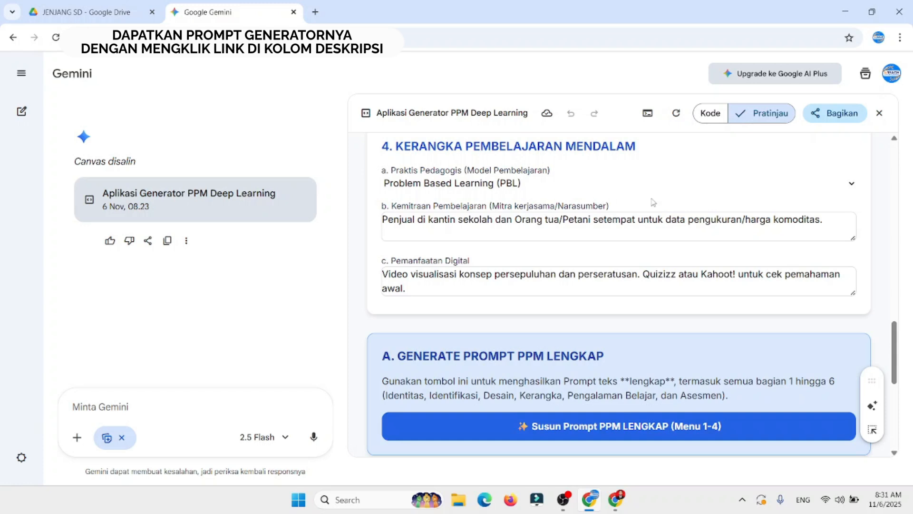
{"action": "left_click", "coordinate": [855, 188]}
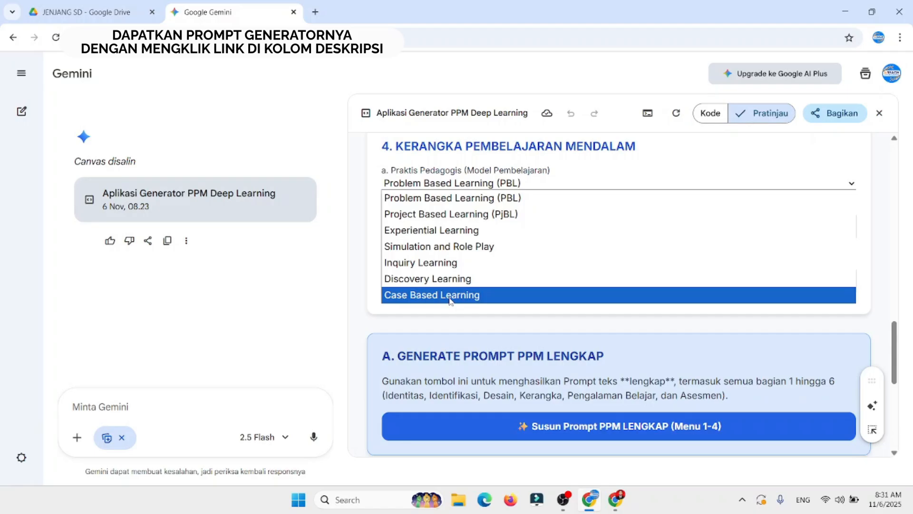
{"action": "left_click", "coordinate": [888, 198]}
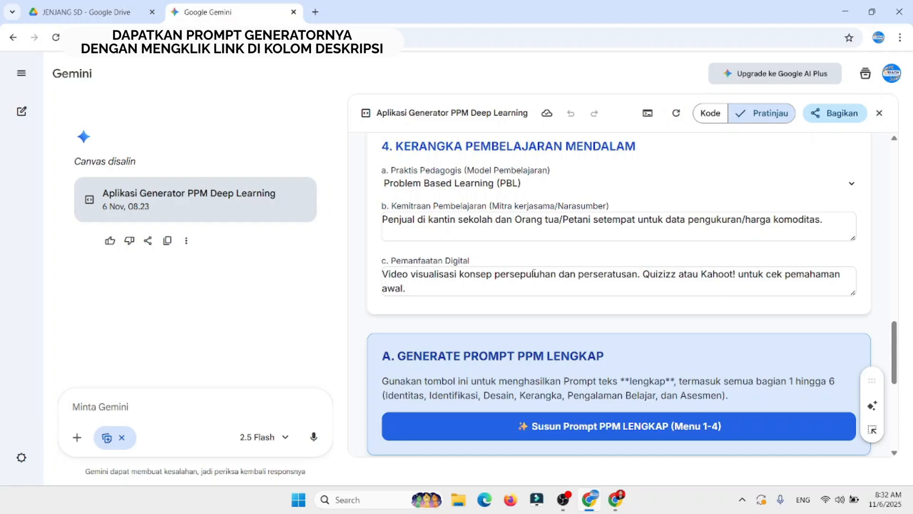
Step: Replace the Quizizz and Kahoot sentence in Pemanfaatan Digital so the entry ends with "menggunakan youtube"
{"action": "left_click_drag", "start_coordinate": [645, 274], "coordinate": [648, 287]}
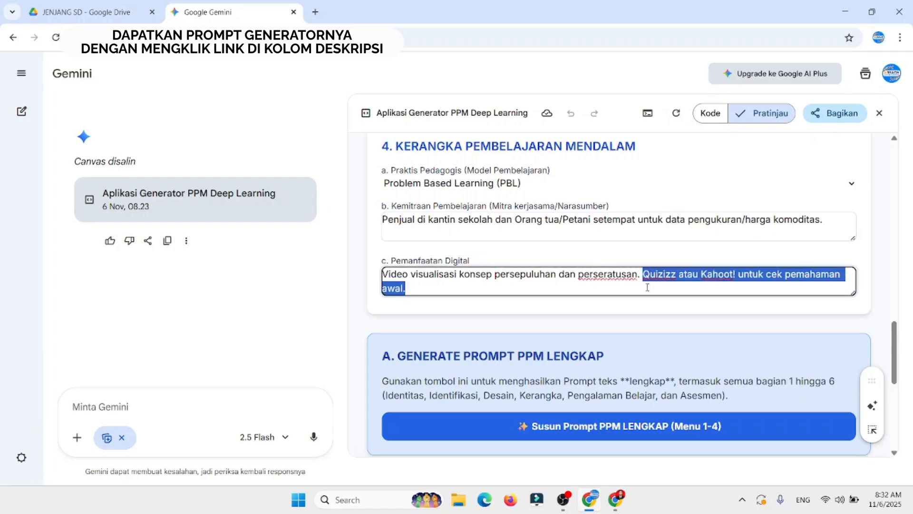
{"action": "key", "text": "BackSpace"}
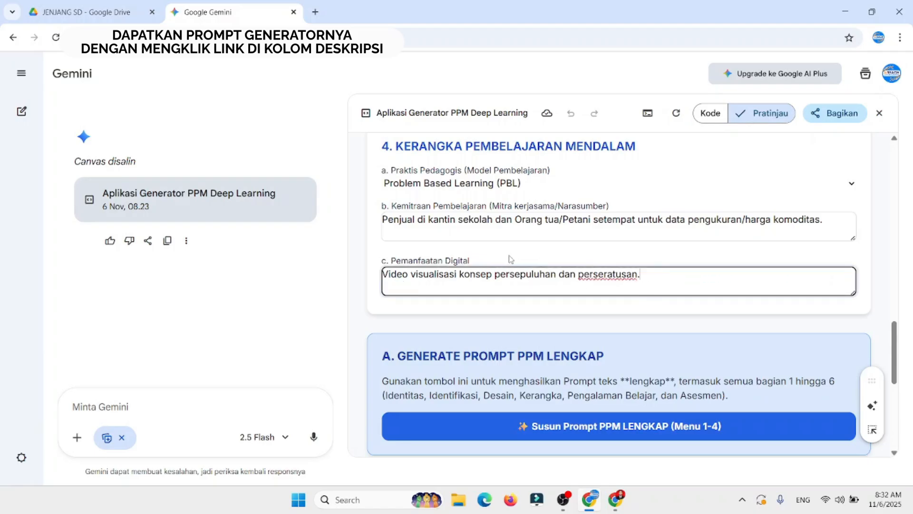
{"action": "key", "text": "BackSpace"}
{"action": "key", "text": "BackSpace"}
{"action": "type", "text": "menggunakan"}
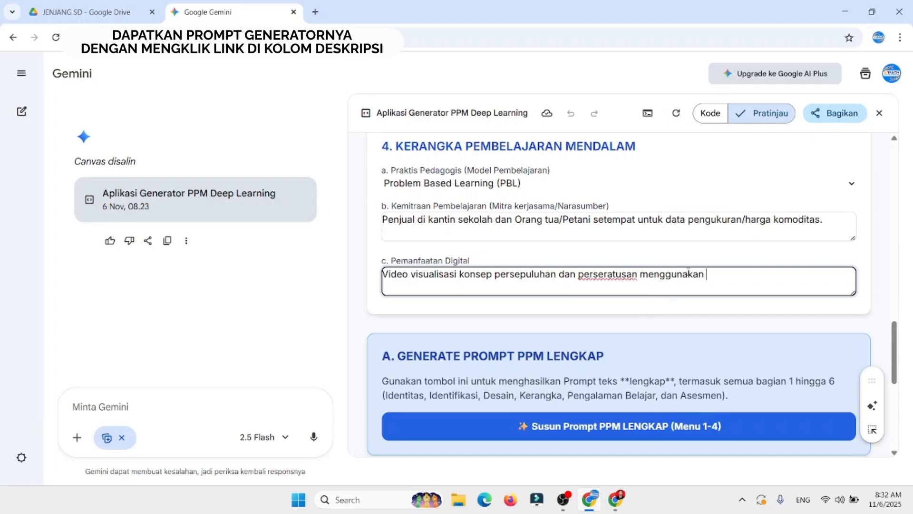
{"action": "type", "text": " youtube"}
{"action": "left_click", "coordinate": [900, 334]}
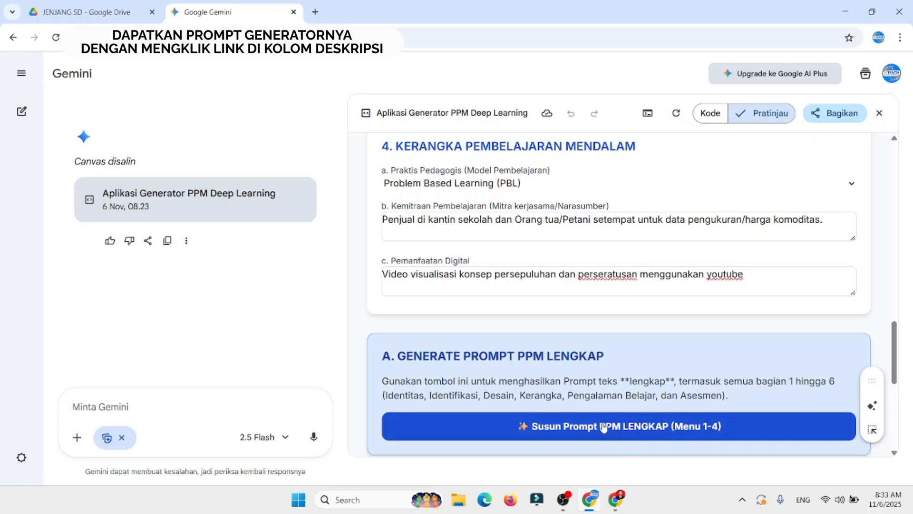
Step: Generate the complete PPM prompt from menus 1-4 and bring its text into view
{"action": "scroll", "coordinate": [895, 358], "scroll_direction": "down", "scroll_amount": 2}
{"action": "mouse_move", "coordinate": [893, 358]}
{"action": "left_mouse_down"}
{"action": "mouse_move", "coordinate": [893, 367]}
{"action": "mouse_move", "coordinate": [893, 352]}
{"action": "left_mouse_up"}
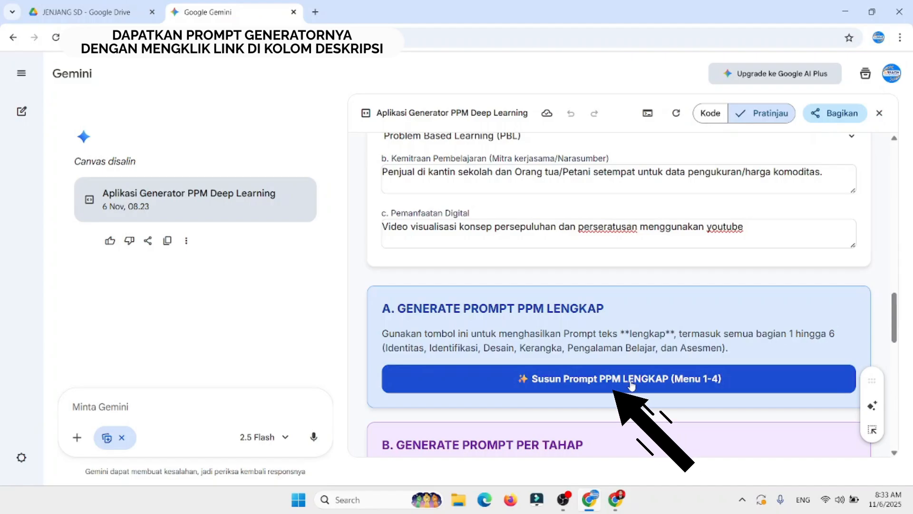
{"action": "left_click_drag", "start_coordinate": [895, 309], "coordinate": [896, 398]}
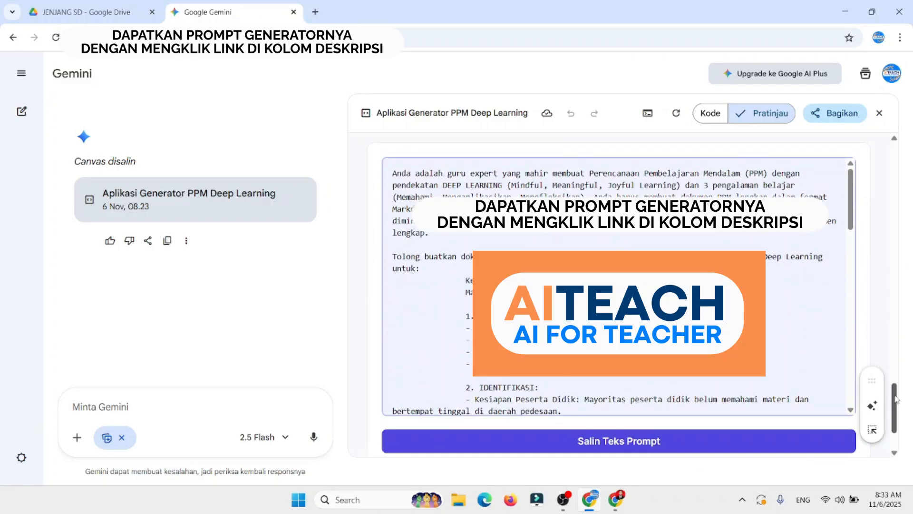
Step: Review the generated PPM prompt down to its Asesmen section and open ChatGPT in a new browser tab
{"action": "left_click", "coordinate": [852, 204]}
{"action": "left_click_drag", "start_coordinate": [852, 204], "coordinate": [849, 291]}
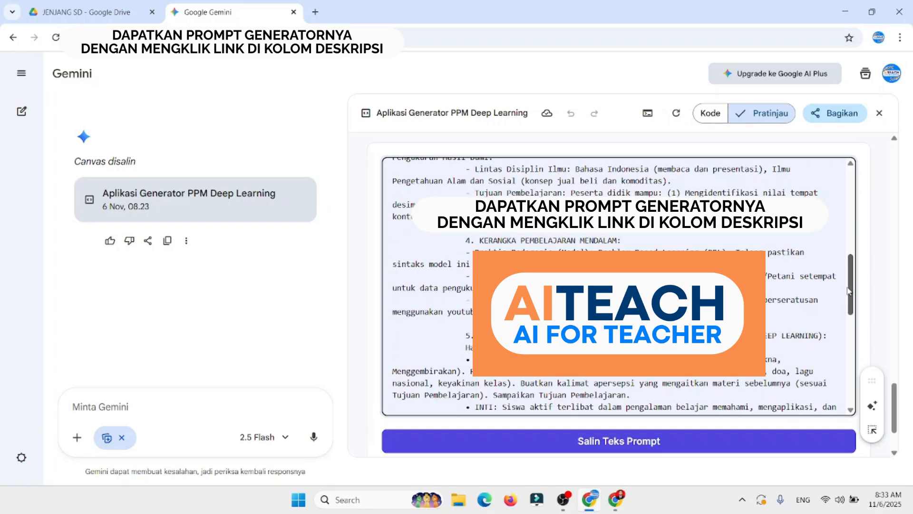
{"action": "left_click_drag", "start_coordinate": [849, 291], "coordinate": [852, 402]}
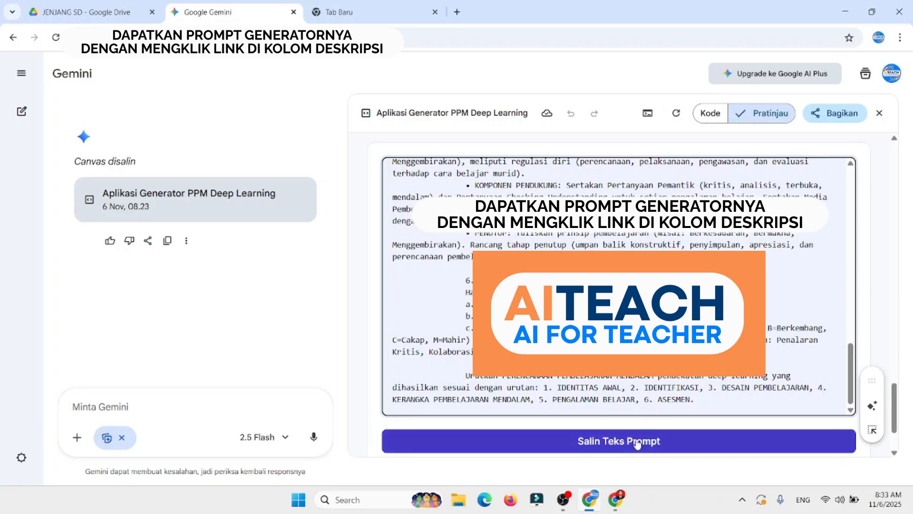
{"action": "left_click", "coordinate": [385, 5]}
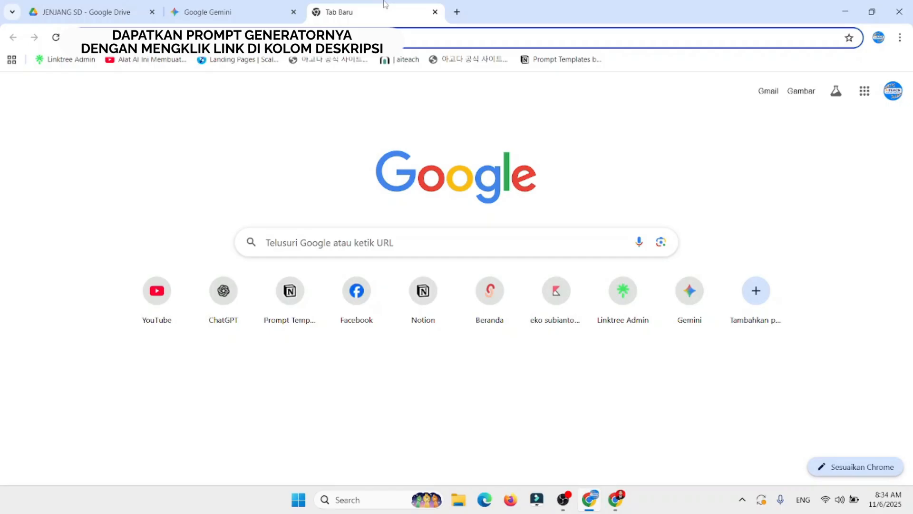
{"action": "type", "text": "ch"}
{"action": "key", "text": "Return"}
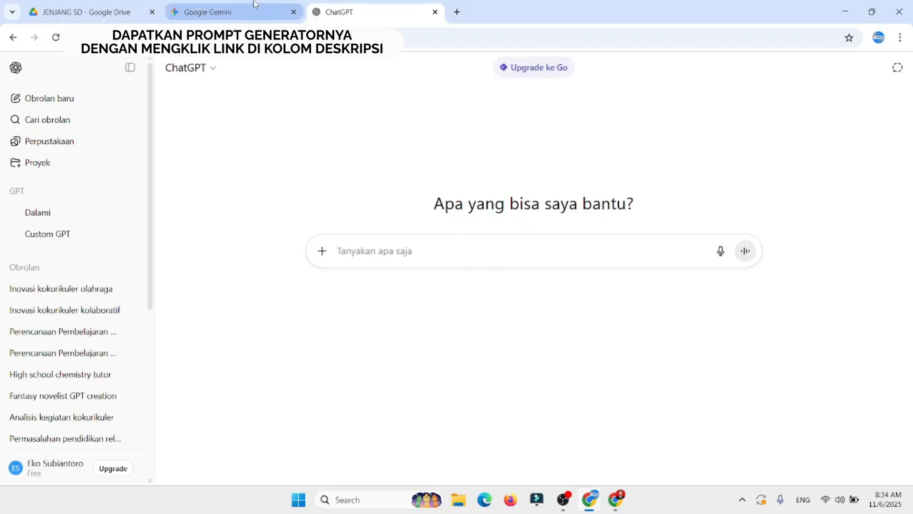
Step: Copy the complete PPM prompt text from the Gemini generator and submit it in a new ChatGPT chat
{"action": "left_click", "coordinate": [298, 7]}
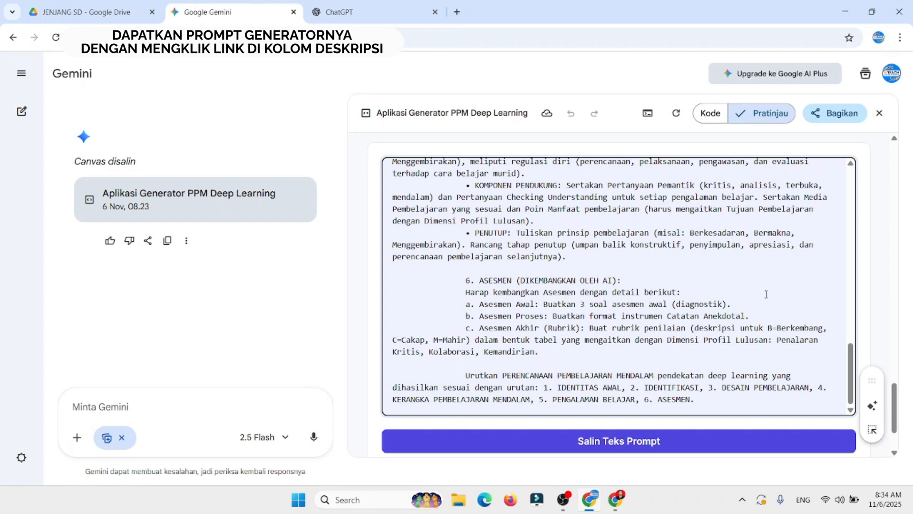
{"action": "left_click", "coordinate": [589, 442]}
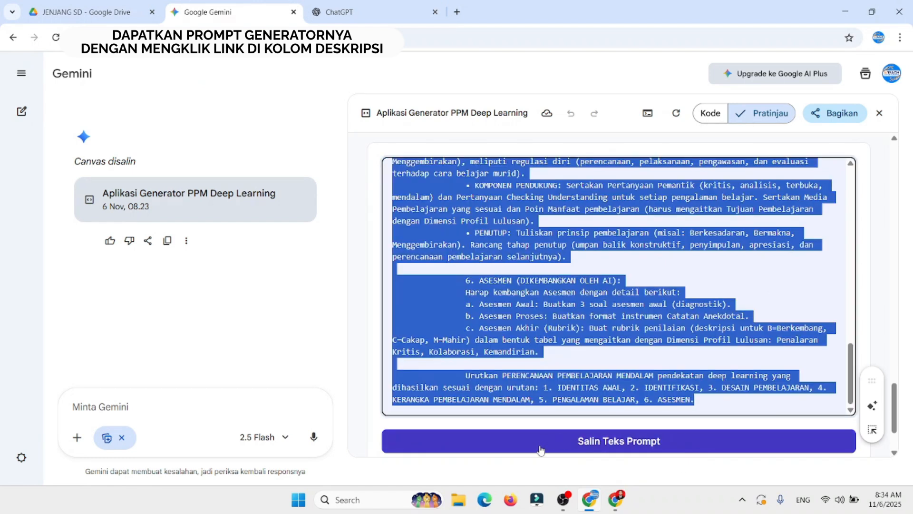
{"action": "left_click", "coordinate": [373, 6]}
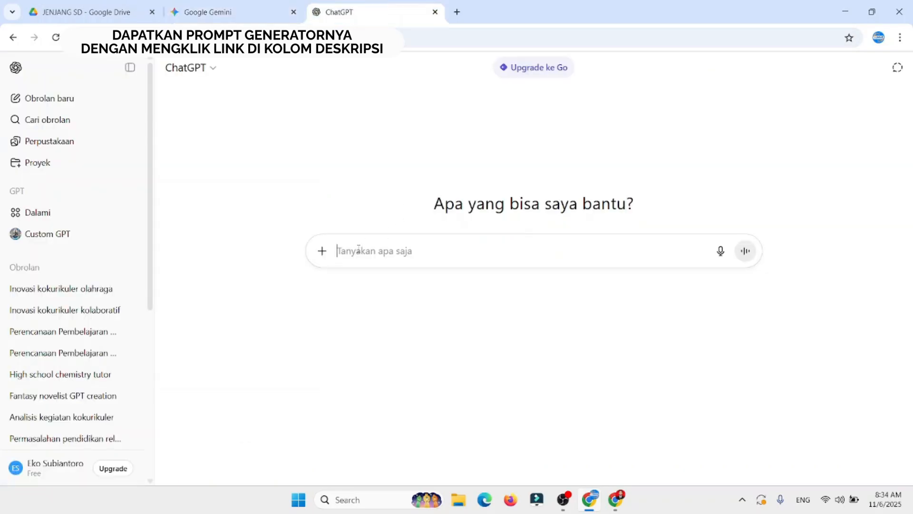
{"action": "triple_click", "coordinate": [720, 251]}
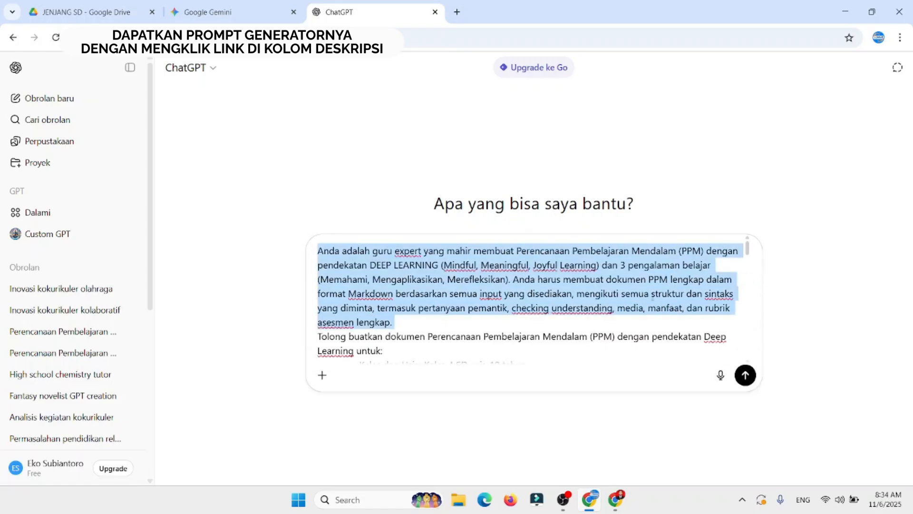
{"action": "left_click", "coordinate": [677, 304]}
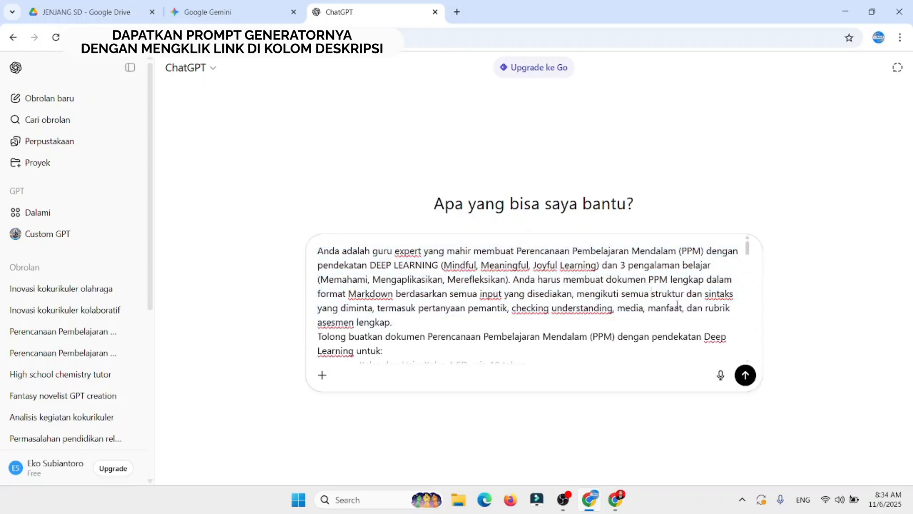
{"action": "left_click", "coordinate": [745, 376]}
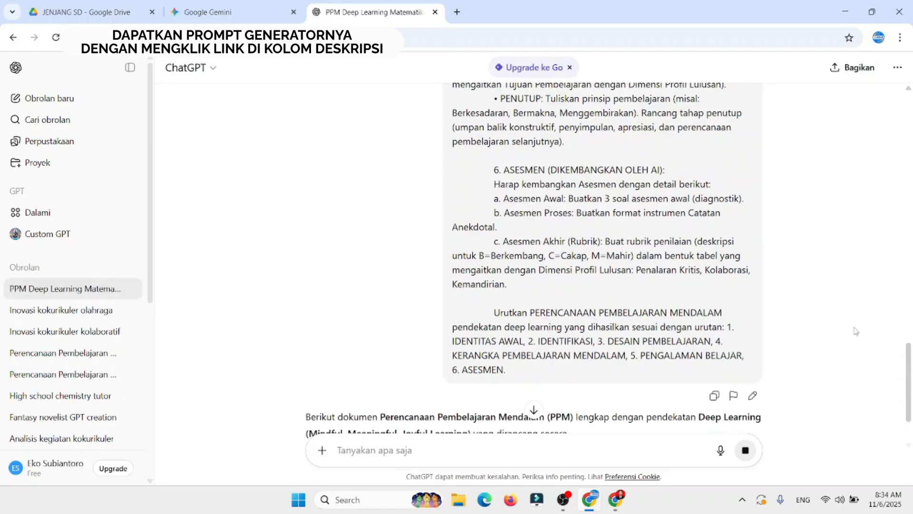
Step: Review the lesson plan in ChatGPT's reply from Identitas Awal through Kerangka Pembelajaran Mendalam
{"action": "scroll", "coordinate": [909, 375], "scroll_direction": "down", "scroll_amount": 2}
{"action": "scroll", "coordinate": [909, 374], "scroll_direction": "down", "scroll_amount": 4}
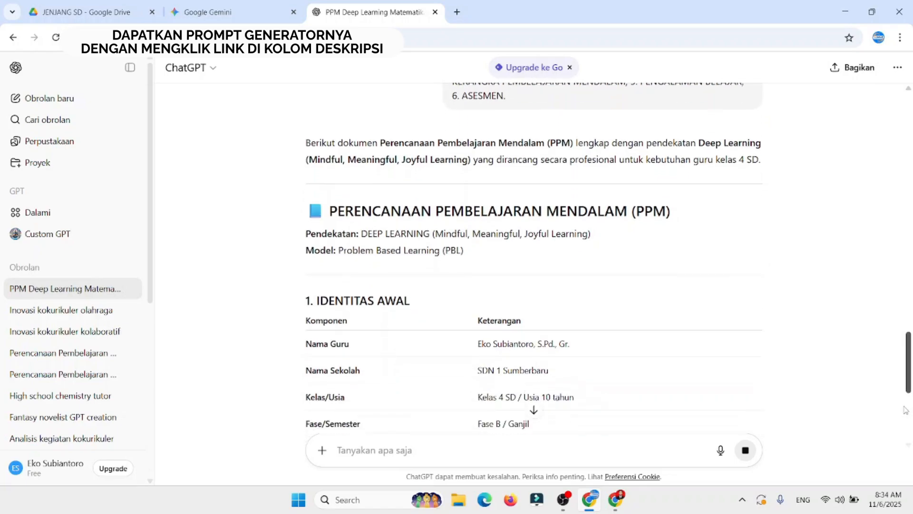
{"action": "scroll", "coordinate": [906, 410], "scroll_direction": "down", "scroll_amount": 1}
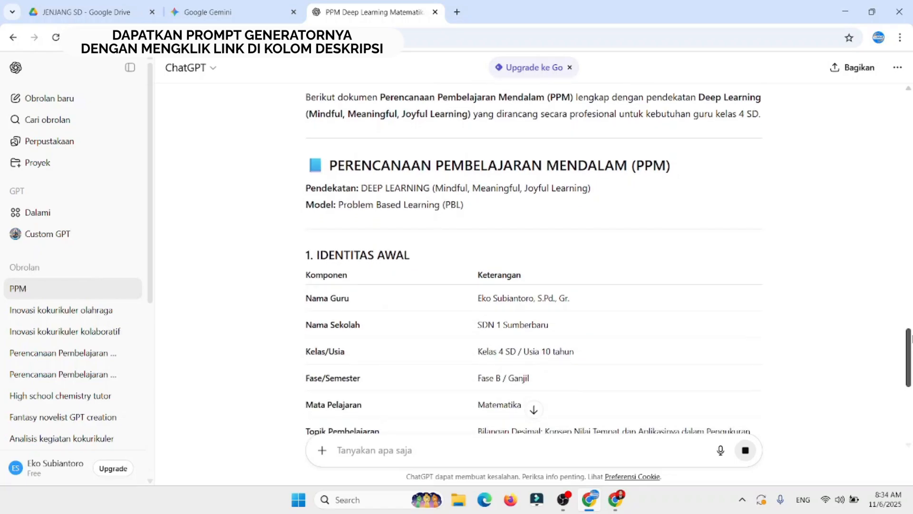
{"action": "scroll", "coordinate": [909, 352], "scroll_direction": "down", "scroll_amount": 2}
{"action": "scroll", "coordinate": [909, 355], "scroll_direction": "down", "scroll_amount": 4}
{"action": "scroll", "coordinate": [905, 384], "scroll_direction": "down", "scroll_amount": 2}
{"action": "scroll", "coordinate": [902, 400], "scroll_direction": "down", "scroll_amount": 8}
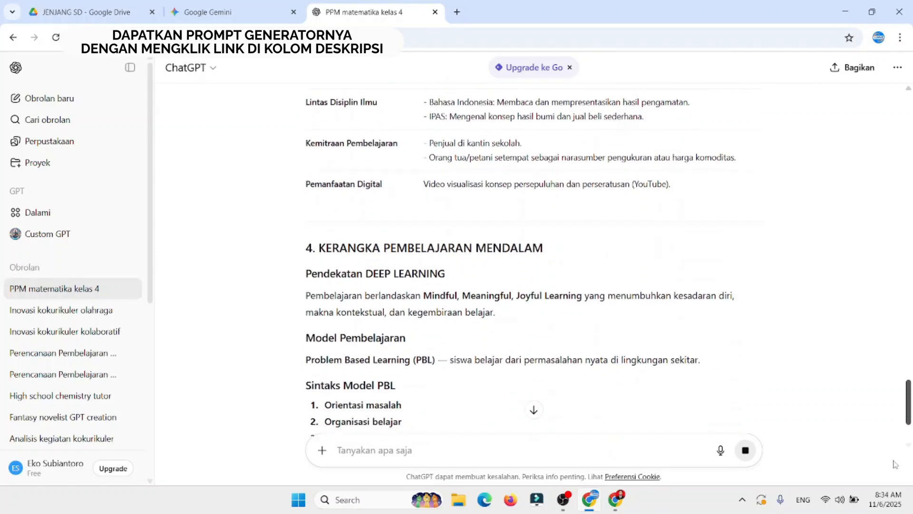
{"action": "scroll", "coordinate": [909, 402], "scroll_direction": "down", "scroll_amount": 3}
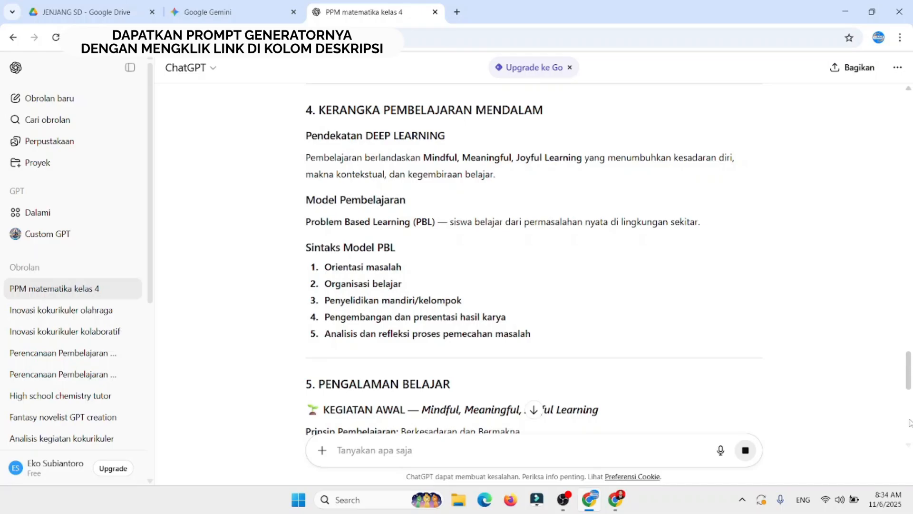
Step: Read the Pengalaman Belajar section of the plan, covering Kegiatan Awal, Memahami and the PBL steps under Mengaplikasikan
{"action": "left_click_drag", "start_coordinate": [909, 369], "coordinate": [909, 404]}
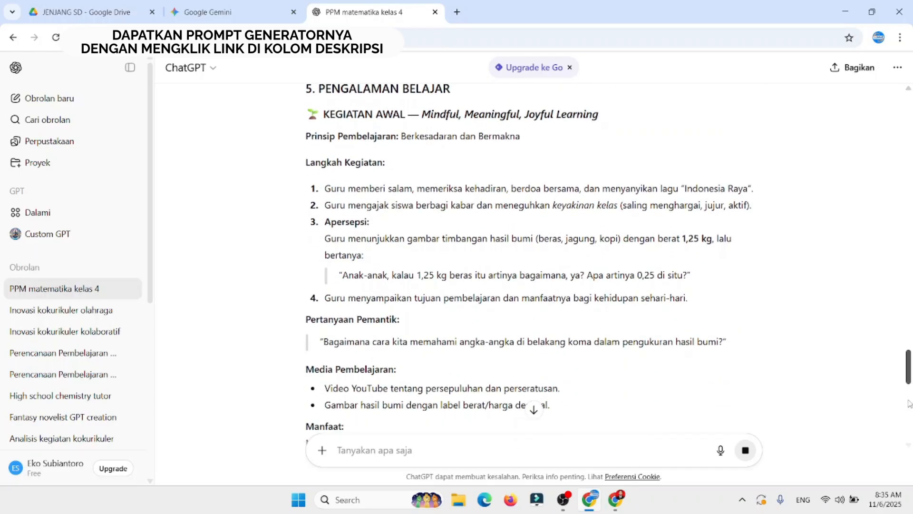
{"action": "scroll", "coordinate": [910, 396], "scroll_direction": "up", "scroll_amount": 2}
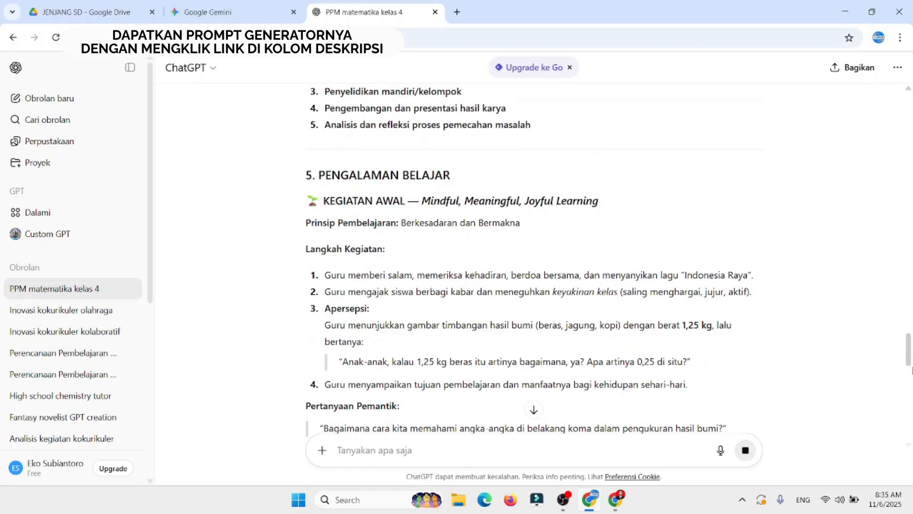
{"action": "scroll", "coordinate": [910, 366], "scroll_direction": "down", "scroll_amount": 1}
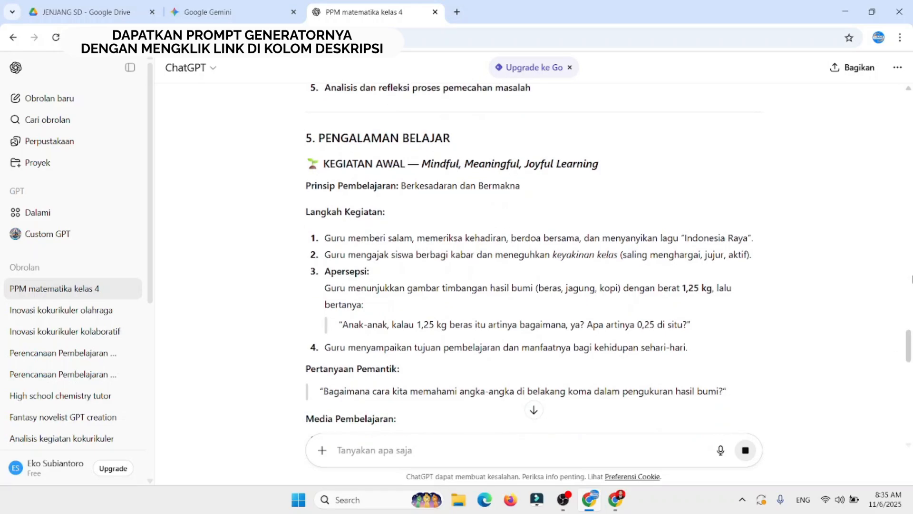
{"action": "mouse_move", "coordinate": [912, 339]}
{"action": "left_mouse_down"}
{"action": "mouse_move", "coordinate": [908, 367]}
{"action": "mouse_move", "coordinate": [911, 356]}
{"action": "left_mouse_up"}
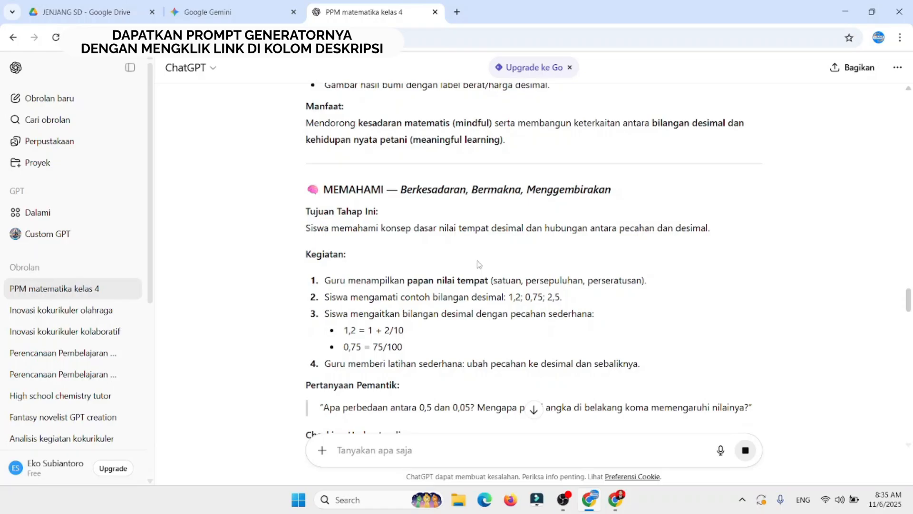
{"action": "left_click_drag", "start_coordinate": [910, 300], "coordinate": [909, 309]}
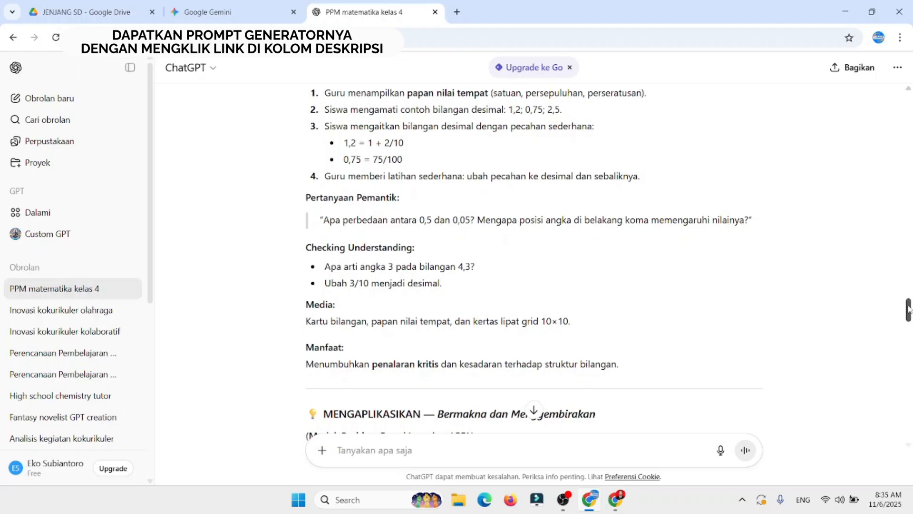
{"action": "left_click_drag", "start_coordinate": [909, 309], "coordinate": [909, 322]}
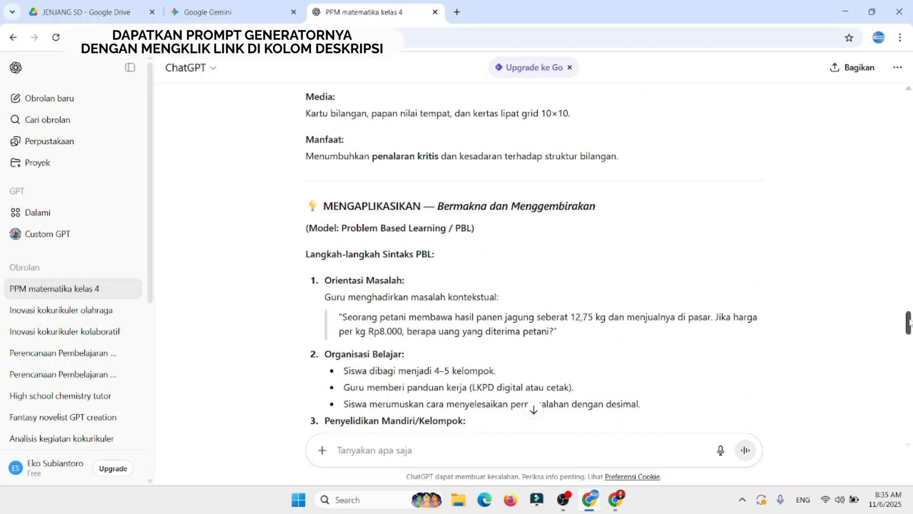
{"action": "left_click_drag", "start_coordinate": [908, 325], "coordinate": [909, 328]}
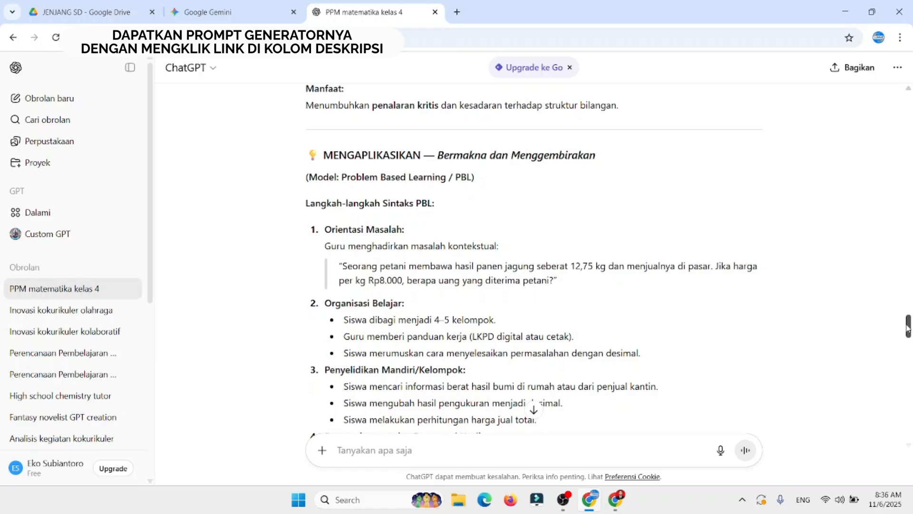
{"action": "left_click_drag", "start_coordinate": [908, 325], "coordinate": [905, 332]}
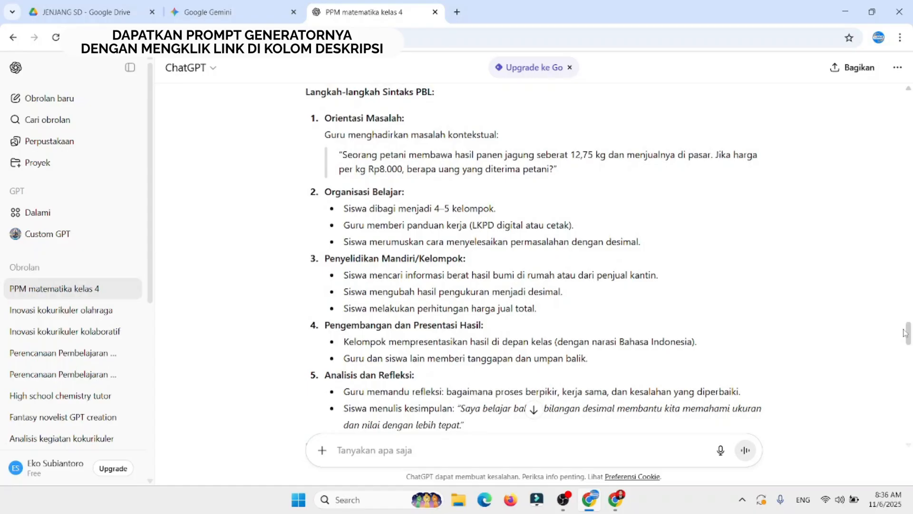
{"action": "left_click_drag", "start_coordinate": [905, 333], "coordinate": [909, 342]}
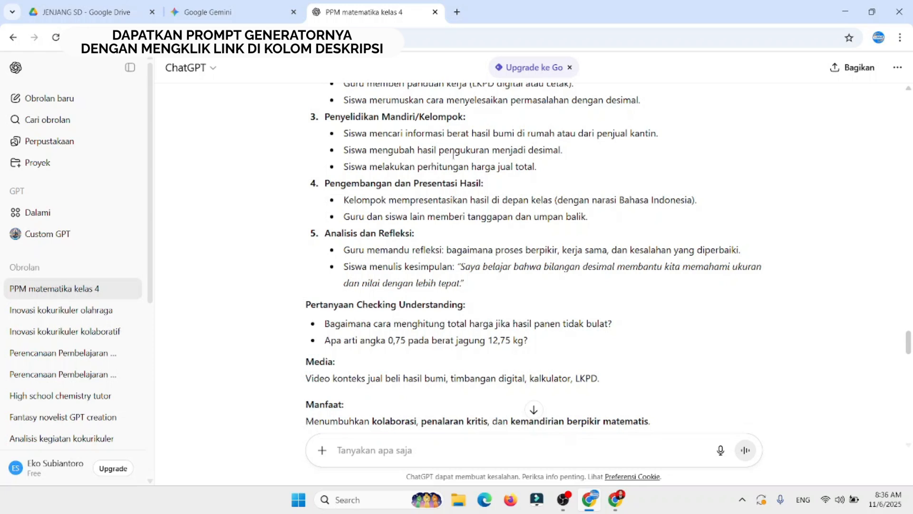
Step: Examine the Merefleksi, Penutup and Asesmen parts of the plan, including the anecdotal notes format and final assessment rubric
{"action": "scroll", "coordinate": [908, 343], "scroll_direction": "down", "scroll_amount": 1}
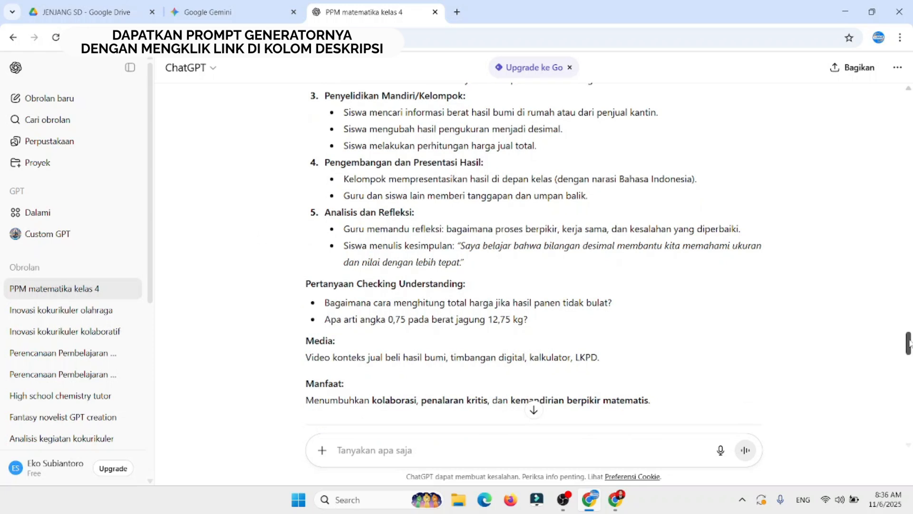
{"action": "left_click_drag", "start_coordinate": [908, 342], "coordinate": [908, 354]}
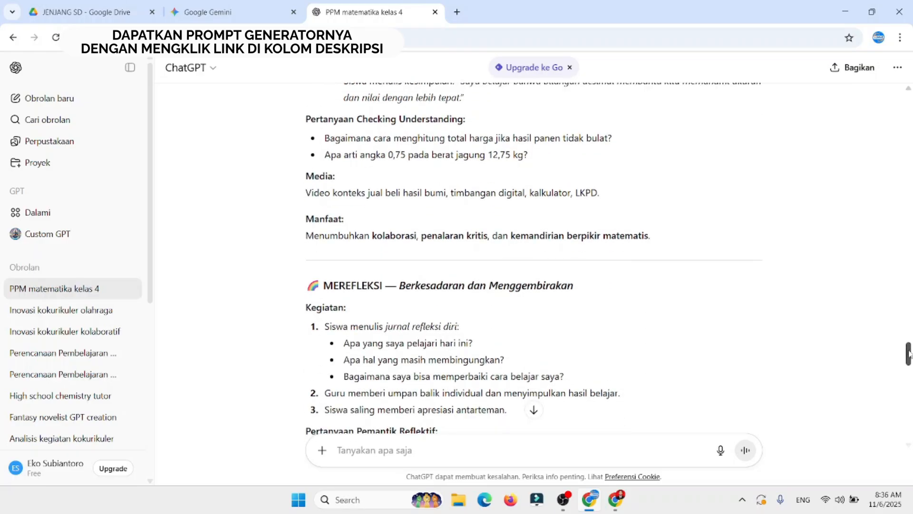
{"action": "left_click_drag", "start_coordinate": [908, 354], "coordinate": [909, 362]}
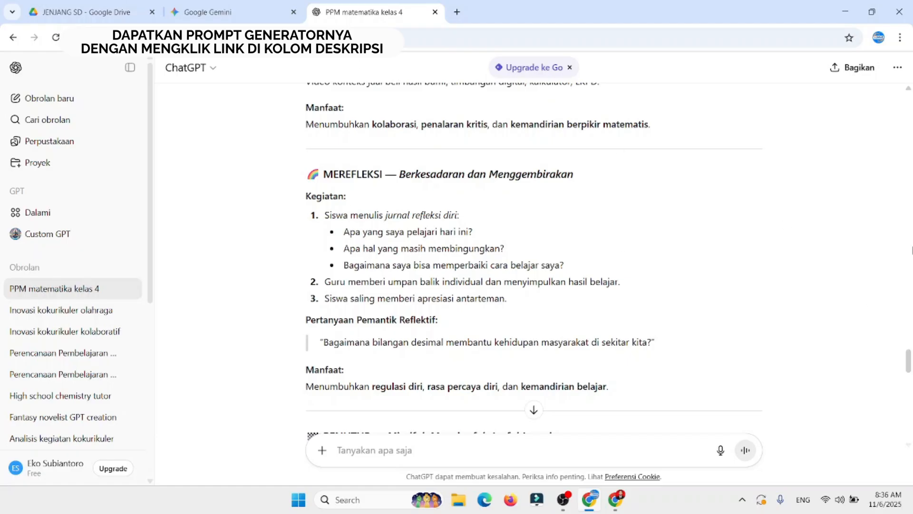
{"action": "left_click_drag", "start_coordinate": [909, 364], "coordinate": [909, 371]}
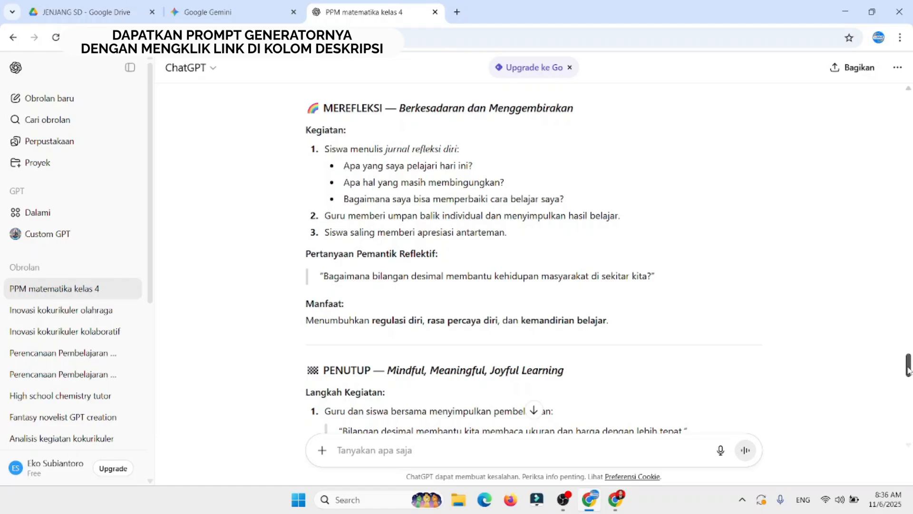
{"action": "left_click_drag", "start_coordinate": [908, 371], "coordinate": [909, 411]}
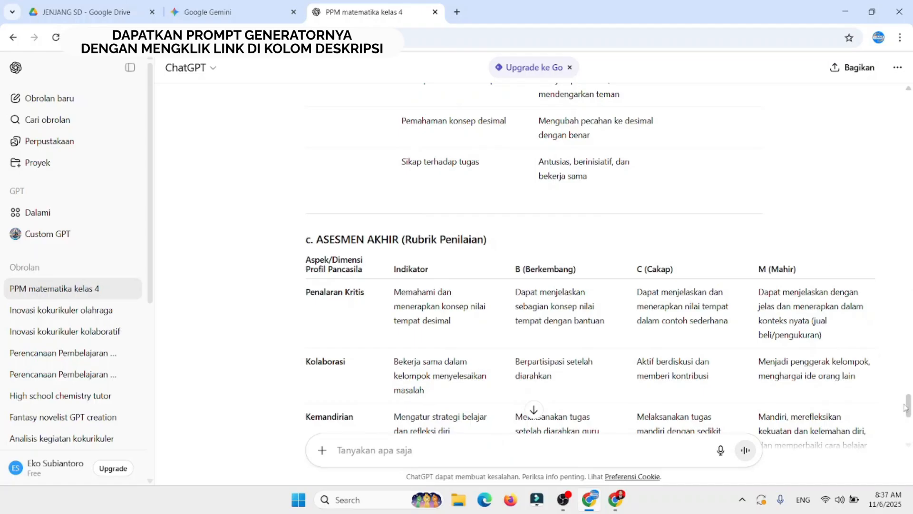
{"action": "left_click_drag", "start_coordinate": [909, 405], "coordinate": [909, 417]}
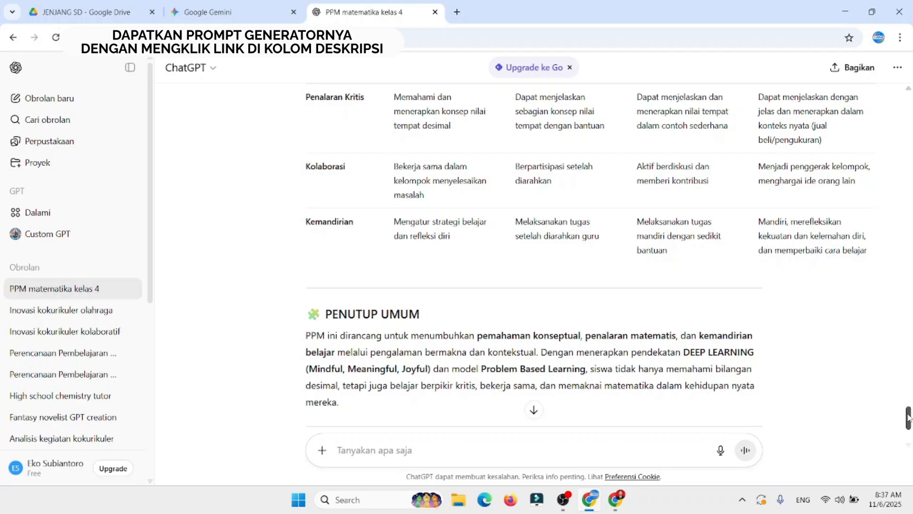
{"action": "mouse_move", "coordinate": [909, 417]}
{"action": "left_mouse_down"}
{"action": "mouse_move", "coordinate": [909, 400]}
{"action": "mouse_move", "coordinate": [909, 425]}
{"action": "mouse_move", "coordinate": [909, 403]}
{"action": "left_mouse_up"}
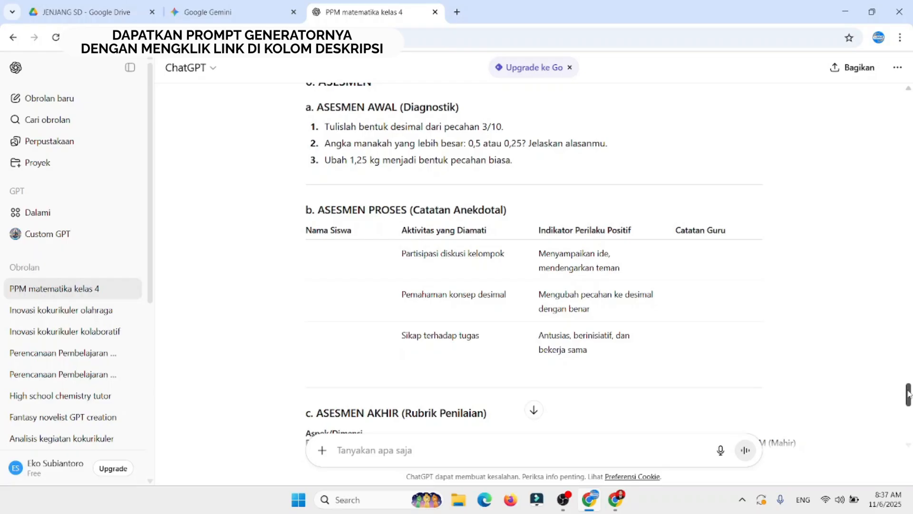
{"action": "left_click_drag", "start_coordinate": [909, 393], "coordinate": [909, 378]}
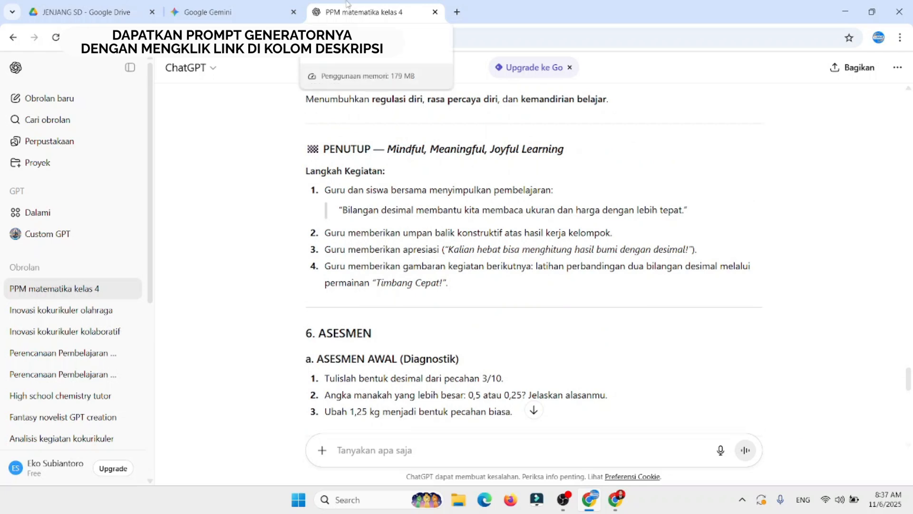
Step: Return to the Gemini generator and generate the per-stage prompt for Tahap Memahami
{"action": "left_click", "coordinate": [249, 6]}
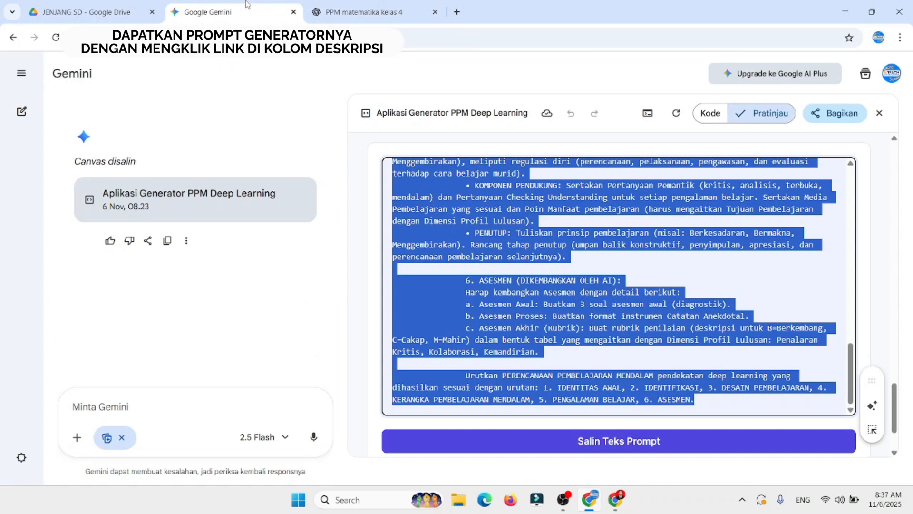
{"action": "left_click", "coordinate": [888, 297]}
{"action": "left_click_drag", "start_coordinate": [895, 393], "coordinate": [899, 326]}
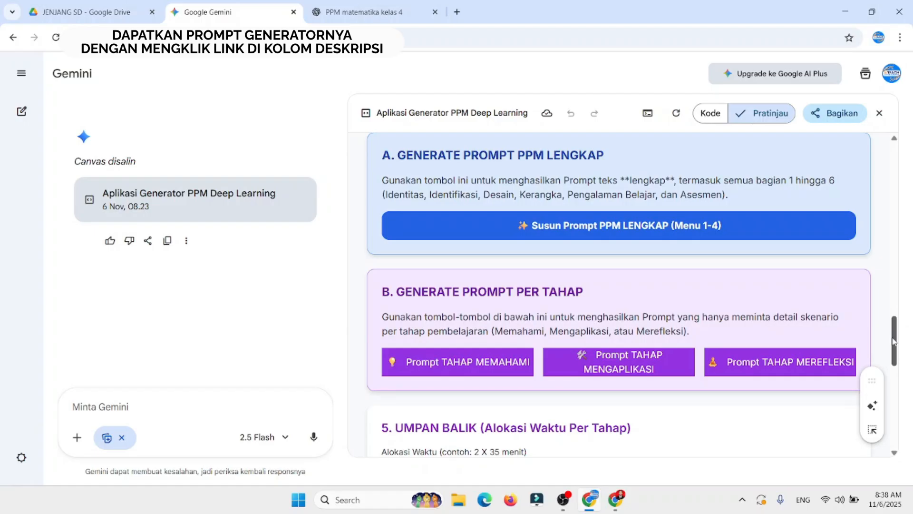
{"action": "scroll", "coordinate": [892, 346], "scroll_direction": "down", "scroll_amount": 2}
{"action": "left_click_drag", "start_coordinate": [892, 346], "coordinate": [893, 356]}
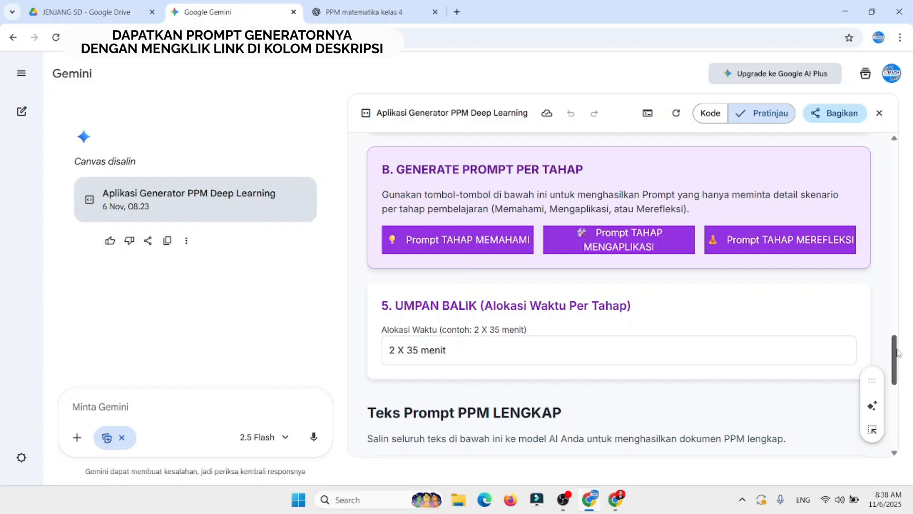
{"action": "scroll", "coordinate": [898, 353], "scroll_direction": "down", "scroll_amount": 1}
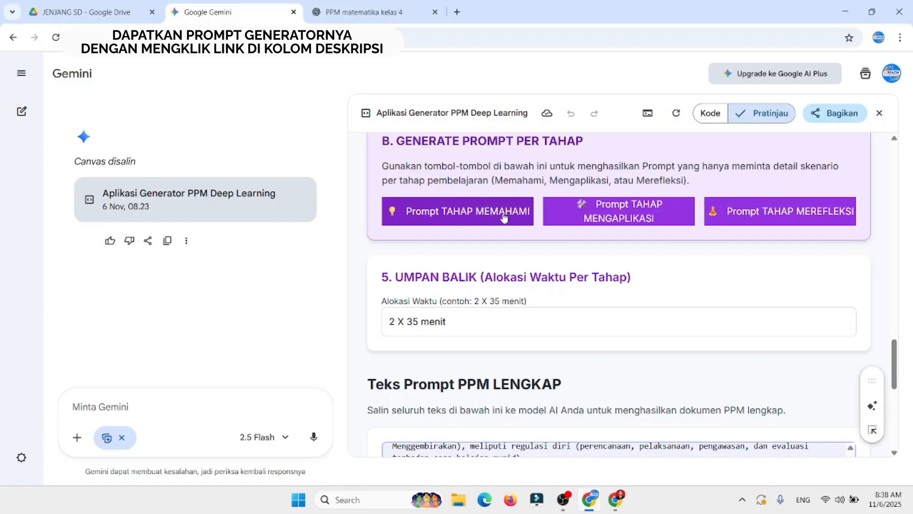
{"action": "left_click", "coordinate": [466, 215]}
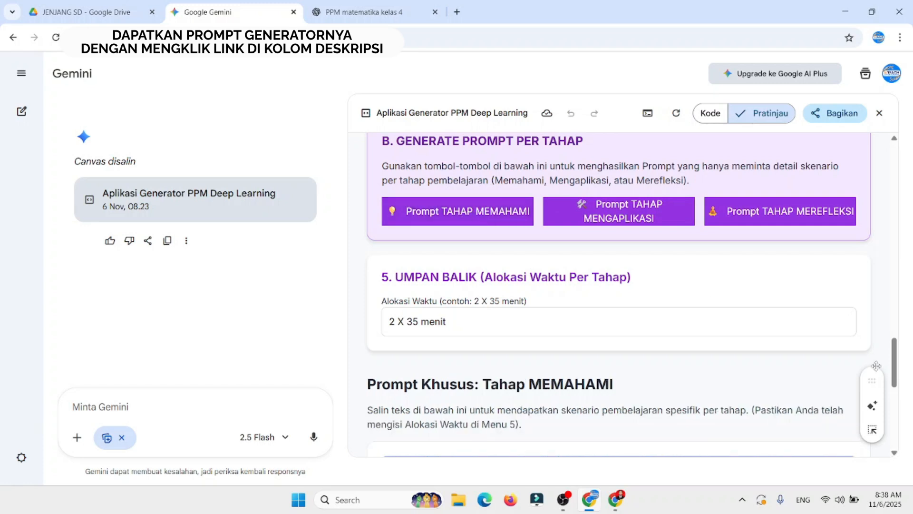
Step: Check the 2 X 35 menit time allocation and the Tahap Memahami prompt text, and copy that prompt
{"action": "left_click_drag", "start_coordinate": [893, 357], "coordinate": [894, 345]}
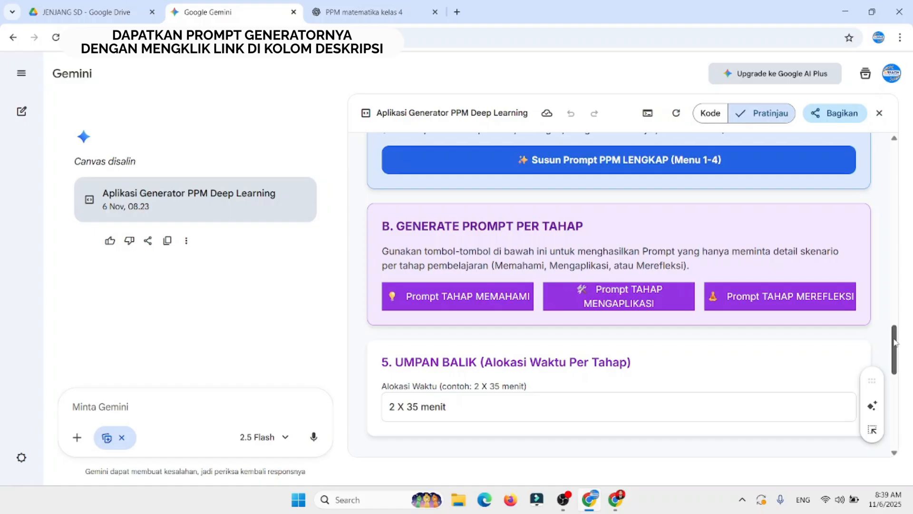
{"action": "scroll", "coordinate": [893, 345], "scroll_direction": "down", "scroll_amount": 1}
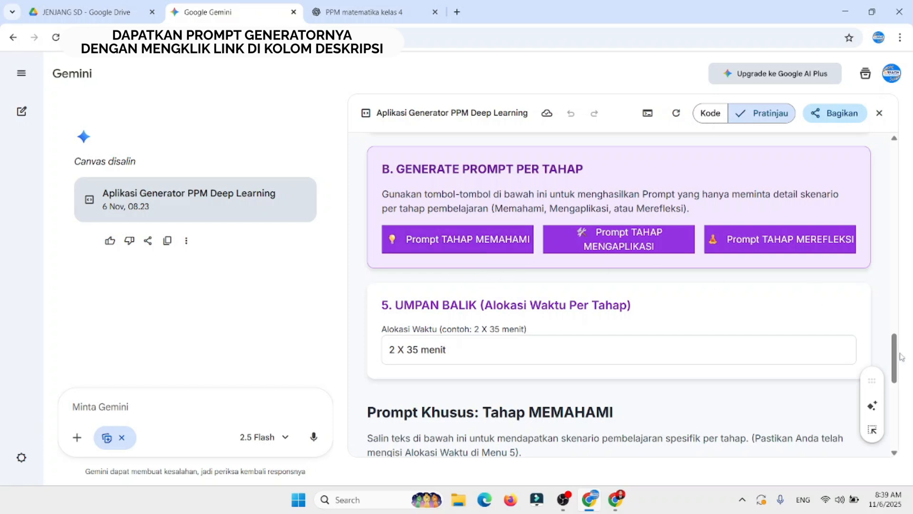
{"action": "scroll", "coordinate": [897, 356], "scroll_direction": "down", "scroll_amount": 2}
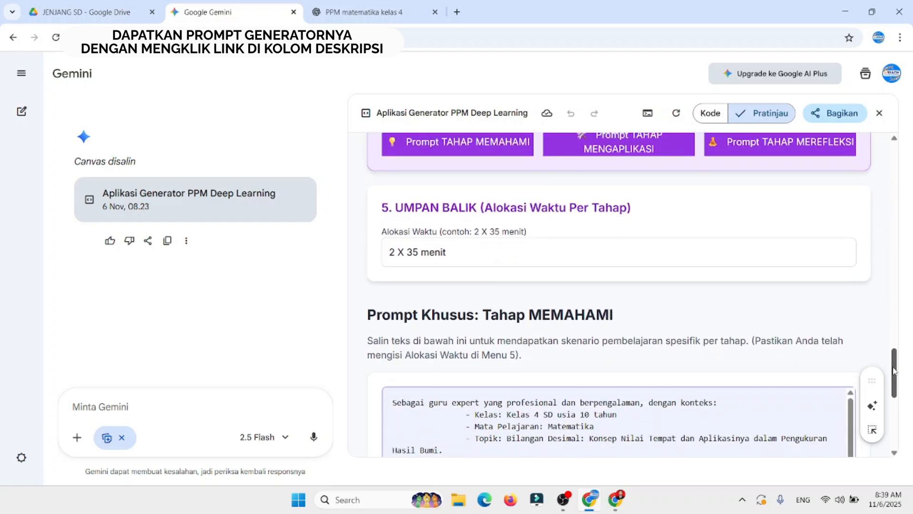
{"action": "scroll", "coordinate": [897, 352], "scroll_direction": "up", "scroll_amount": 1}
{"action": "scroll", "coordinate": [896, 346], "scroll_direction": "up", "scroll_amount": 3}
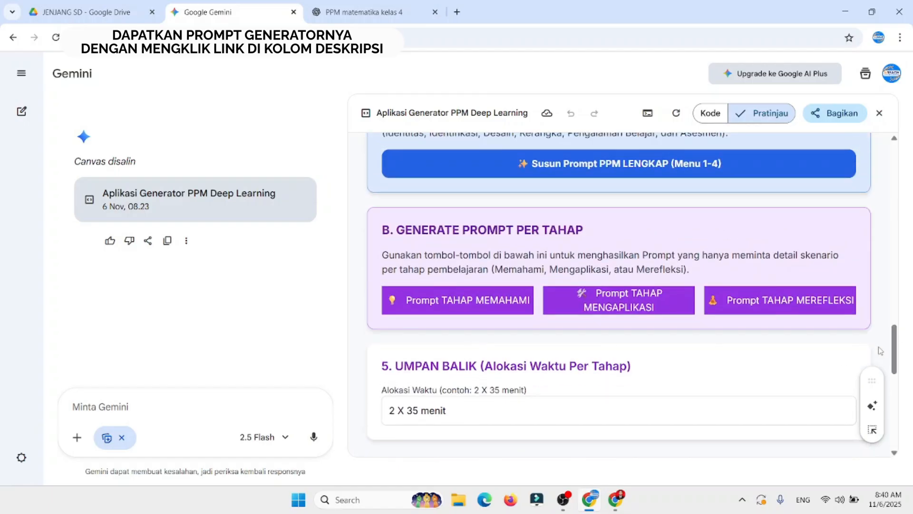
{"action": "left_click_drag", "start_coordinate": [898, 343], "coordinate": [890, 403]}
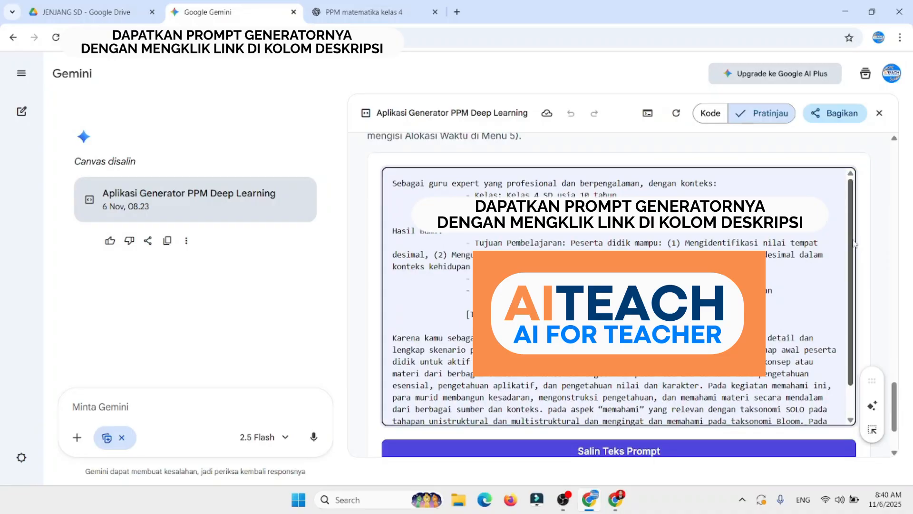
{"action": "scroll", "coordinate": [854, 244], "scroll_direction": "down", "scroll_amount": 3}
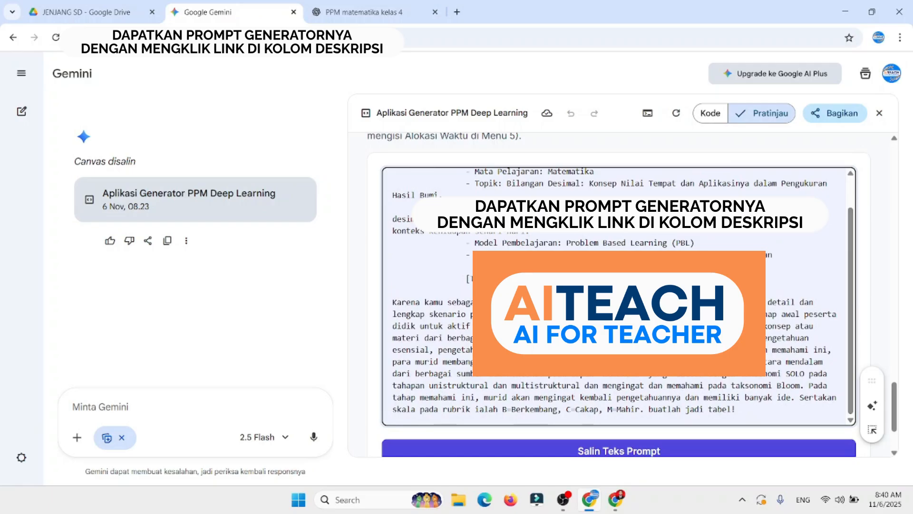
{"action": "left_click", "coordinate": [620, 453]}
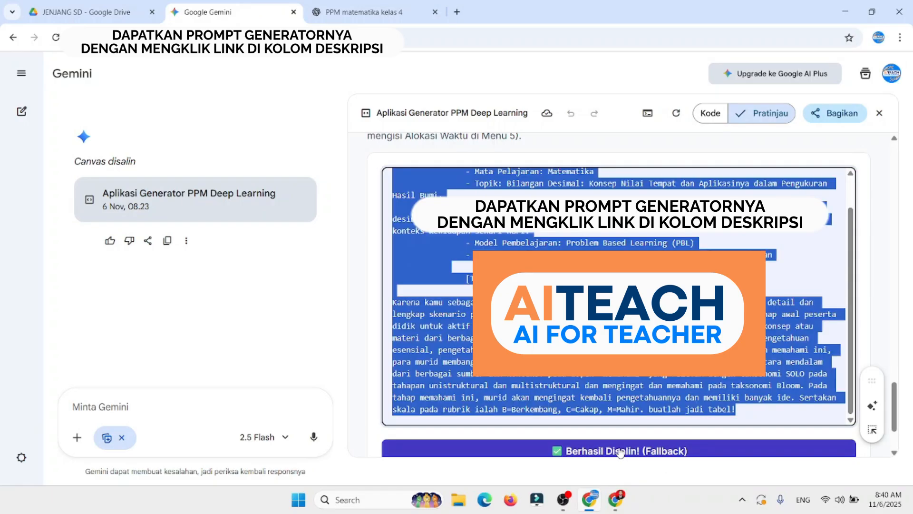
Step: Paste the Memahami stage prompt into the existing PPM matematika kelas 4 chat in ChatGPT and send it
{"action": "left_click", "coordinate": [367, 5]}
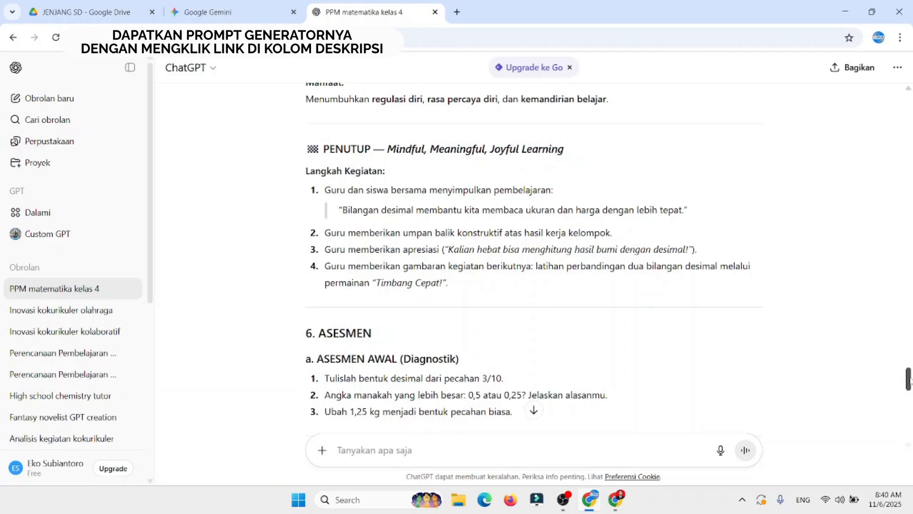
{"action": "left_click_drag", "start_coordinate": [908, 381], "coordinate": [909, 431]}
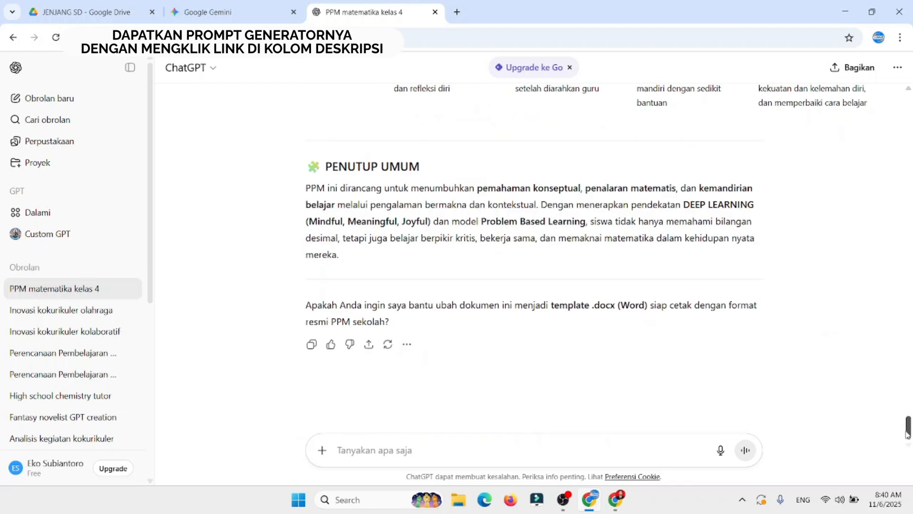
{"action": "left_click", "coordinate": [356, 449]}
{"action": "key", "text": "ctrl+v"}
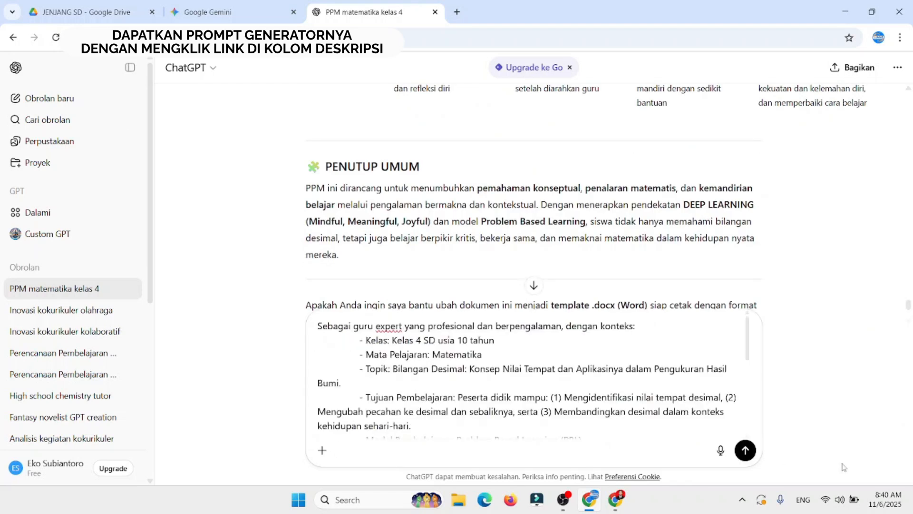
{"action": "left_click", "coordinate": [745, 453]}
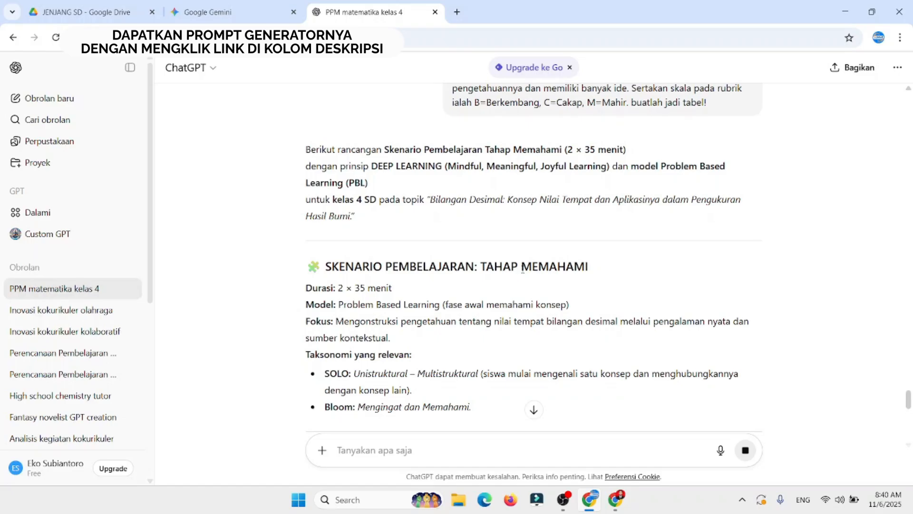
Step: Read the opening of ChatGPT's Tahap Memahami scenario, covering duration, model, focus, taxonomy and the deep learning principles table
{"action": "scroll", "coordinate": [522, 269], "scroll_direction": "down", "scroll_amount": 3}
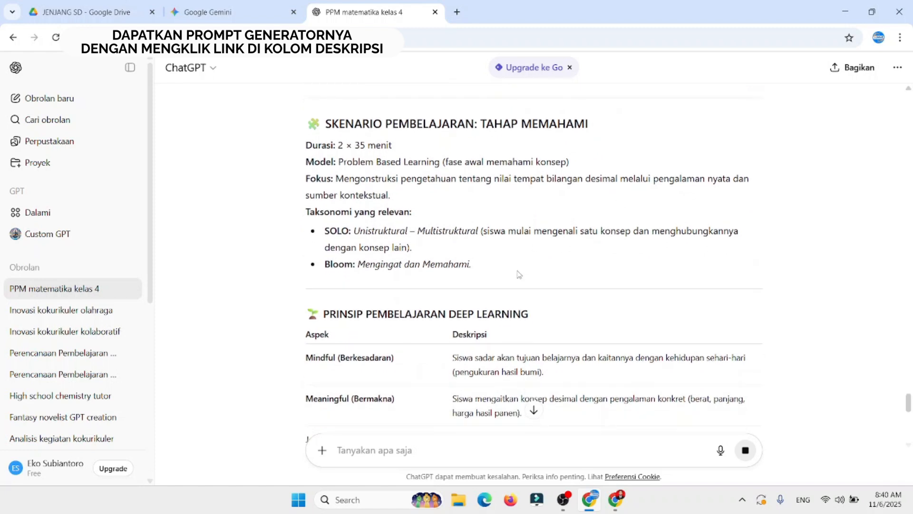
{"action": "scroll", "coordinate": [518, 275], "scroll_direction": "down", "scroll_amount": 1}
{"action": "scroll", "coordinate": [518, 275], "scroll_direction": "down", "scroll_amount": 2}
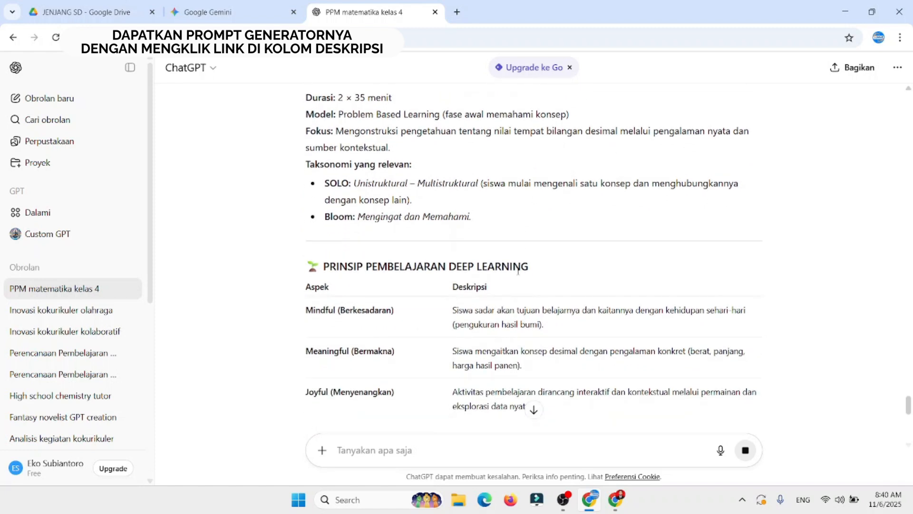
{"action": "scroll", "coordinate": [518, 273], "scroll_direction": "down", "scroll_amount": 2}
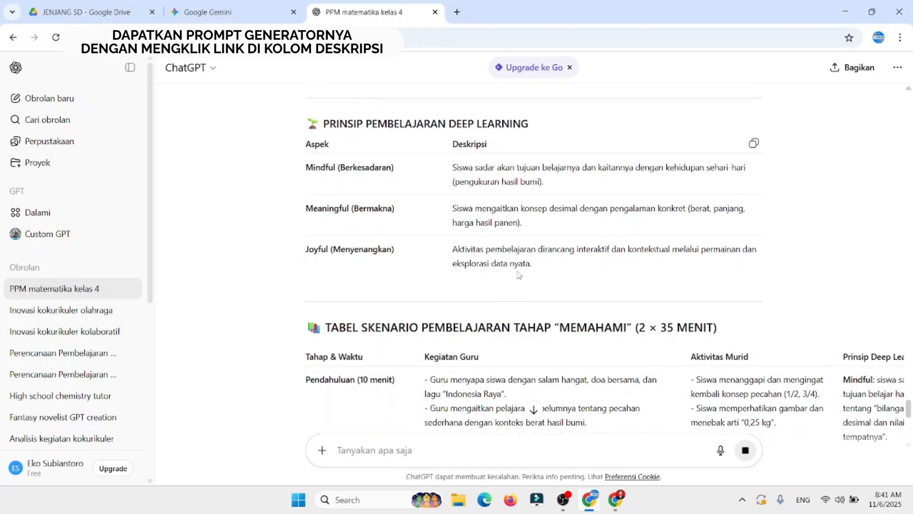
{"action": "scroll", "coordinate": [519, 275], "scroll_direction": "down", "scroll_amount": 2}
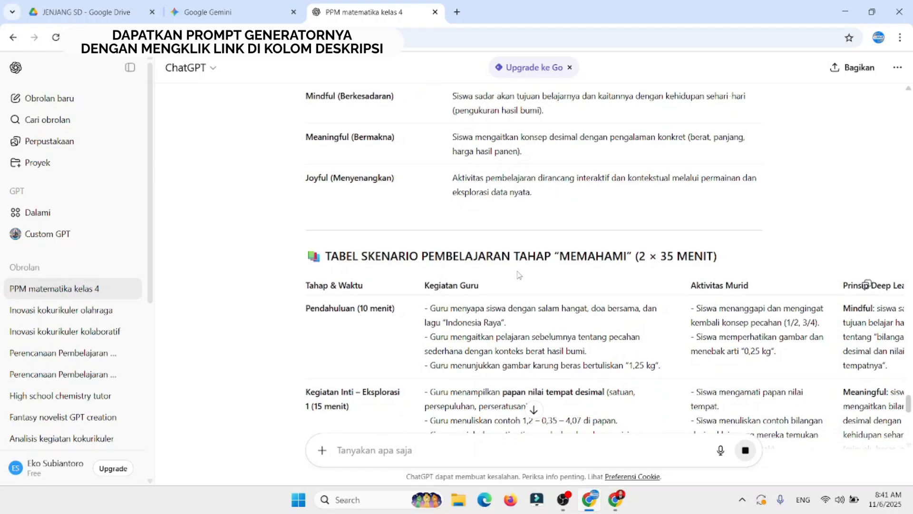
{"action": "scroll", "coordinate": [518, 274], "scroll_direction": "down", "scroll_amount": 1}
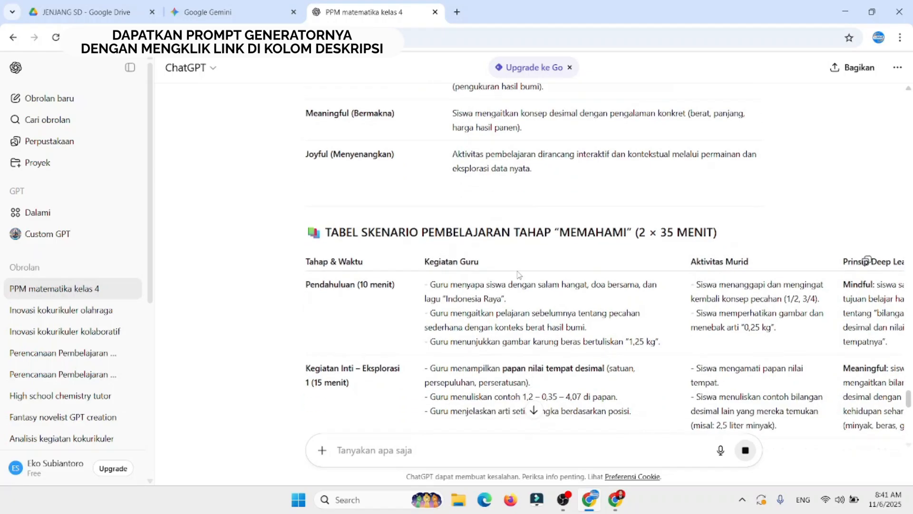
{"action": "scroll", "coordinate": [519, 275], "scroll_direction": "down", "scroll_amount": 1}
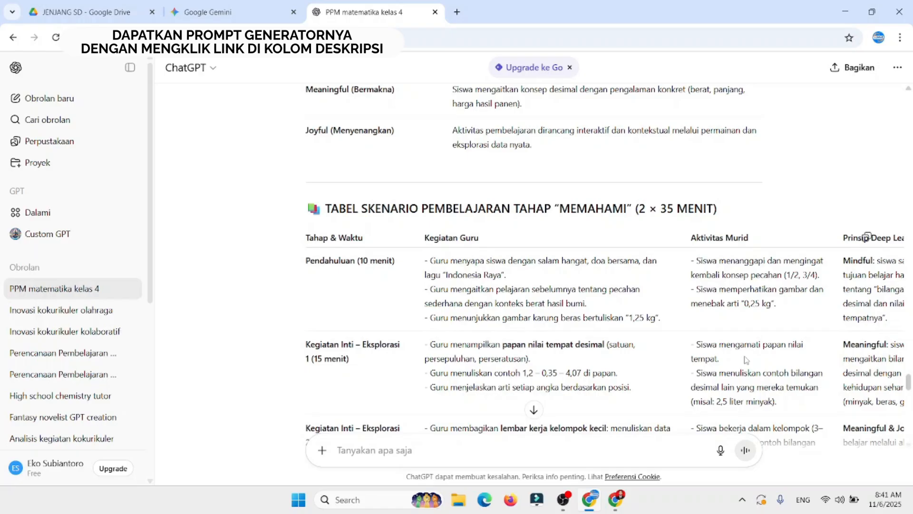
Step: Review the Memahami scenario table row by row, from Pendahuluan through Kegiatan Inti to Penutup
{"action": "scroll", "coordinate": [746, 360], "scroll_direction": "down", "scroll_amount": 1}
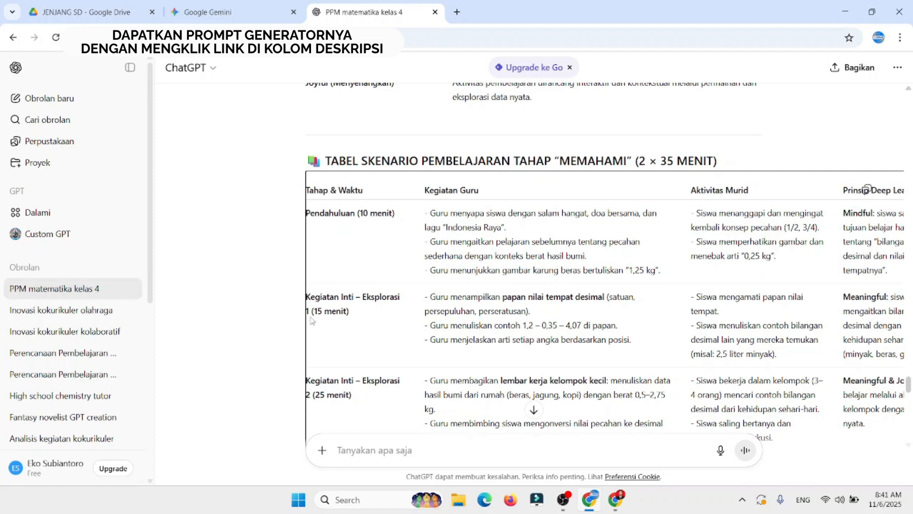
{"action": "scroll", "coordinate": [415, 388], "scroll_direction": "down", "scroll_amount": 3}
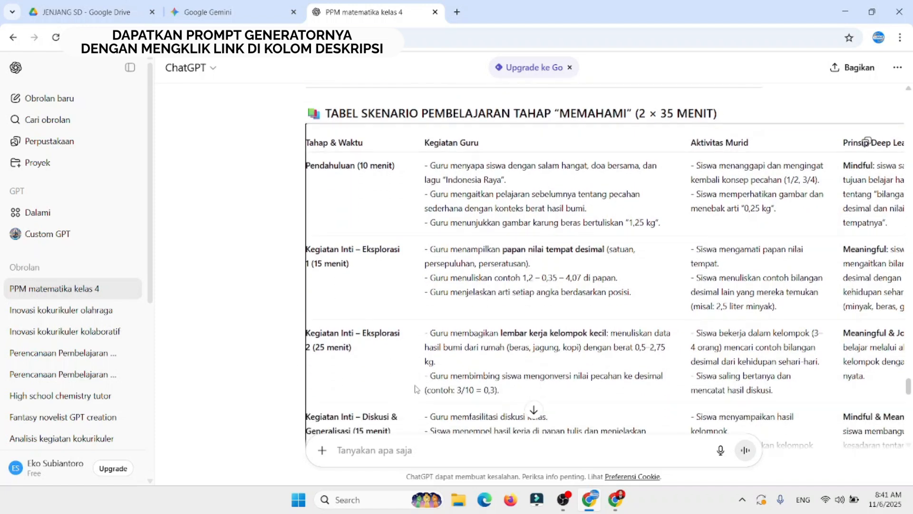
{"action": "scroll", "coordinate": [416, 388], "scroll_direction": "down", "scroll_amount": 1}
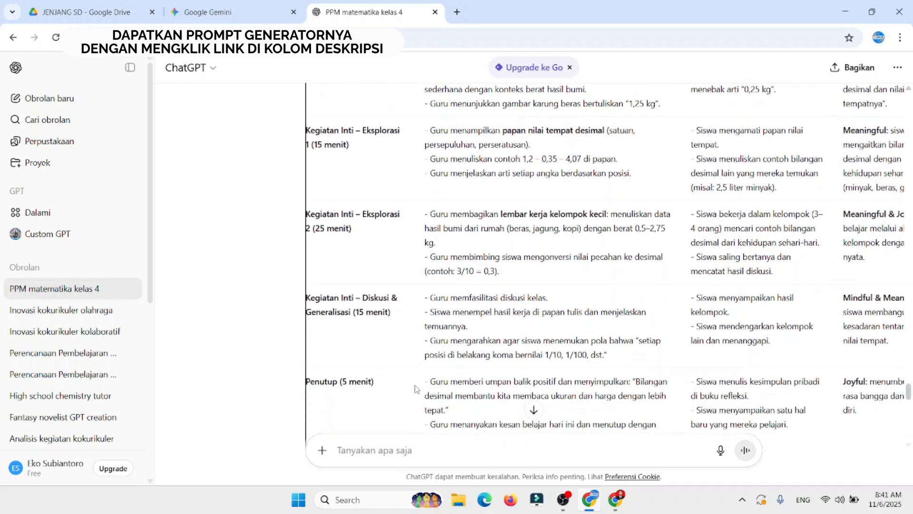
{"action": "scroll", "coordinate": [415, 389], "scroll_direction": "down", "scroll_amount": 2}
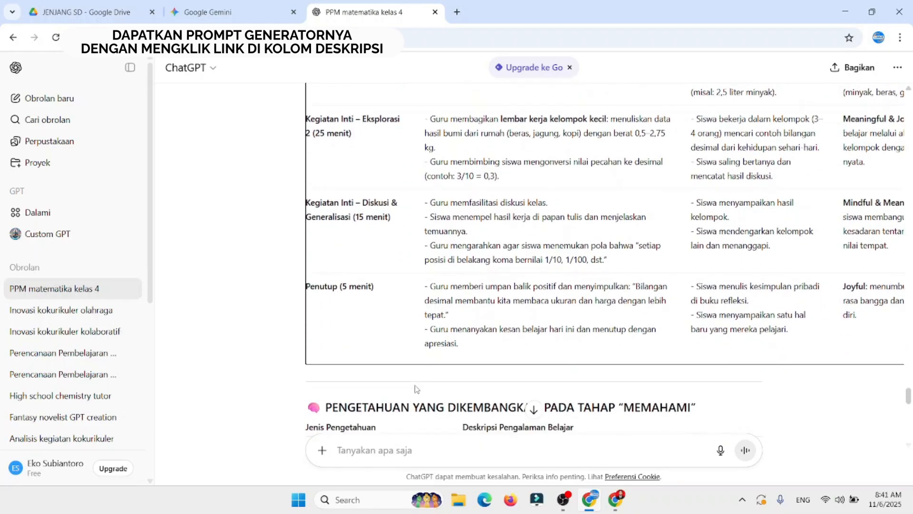
{"action": "scroll", "coordinate": [416, 389], "scroll_direction": "up", "scroll_amount": 2}
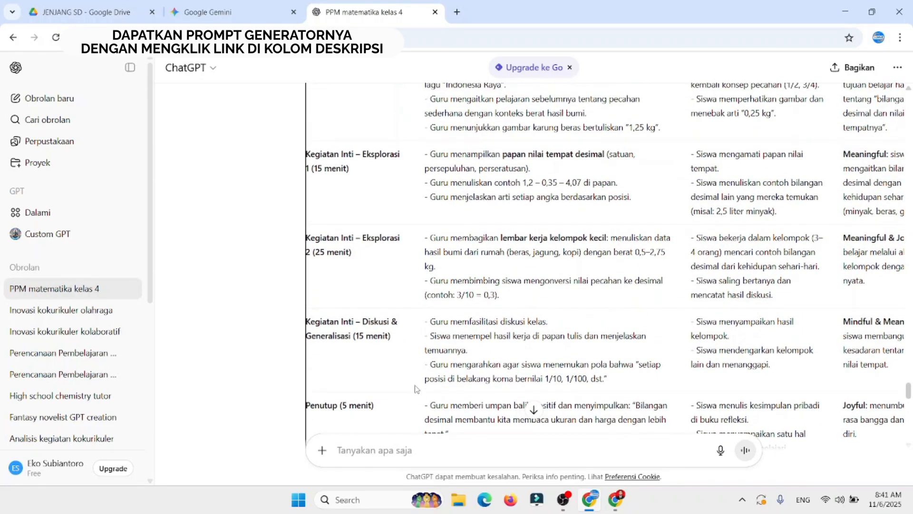
{"action": "scroll", "coordinate": [416, 389], "scroll_direction": "down", "scroll_amount": 3}
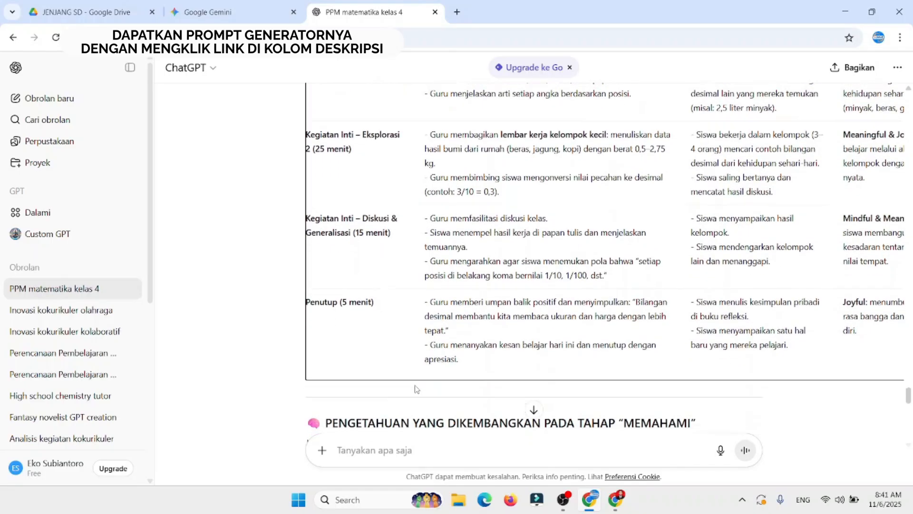
Step: Examine the Memahami knowledge table and assessment rubric, highlighting the reply from the scenario table down to the rubric, and clear the selection
{"action": "scroll", "coordinate": [416, 388], "scroll_direction": "down", "scroll_amount": 4}
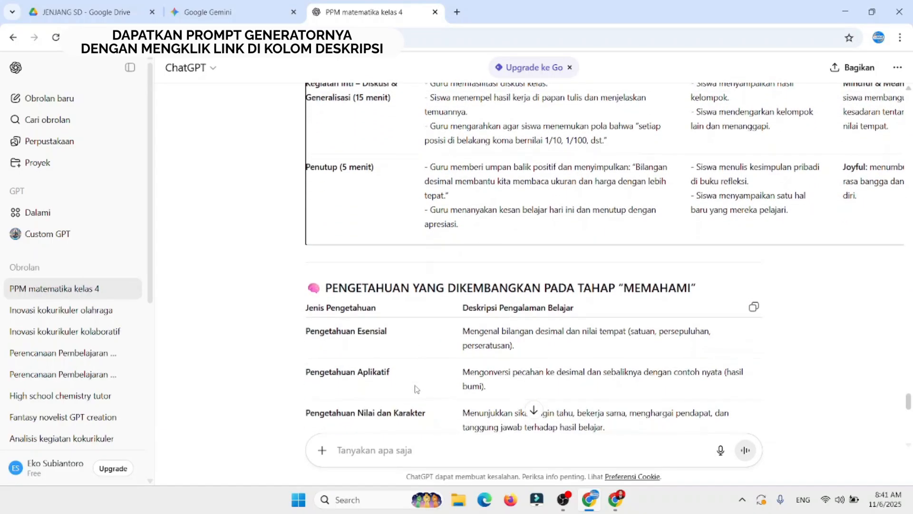
{"action": "scroll", "coordinate": [415, 388], "scroll_direction": "down", "scroll_amount": 3}
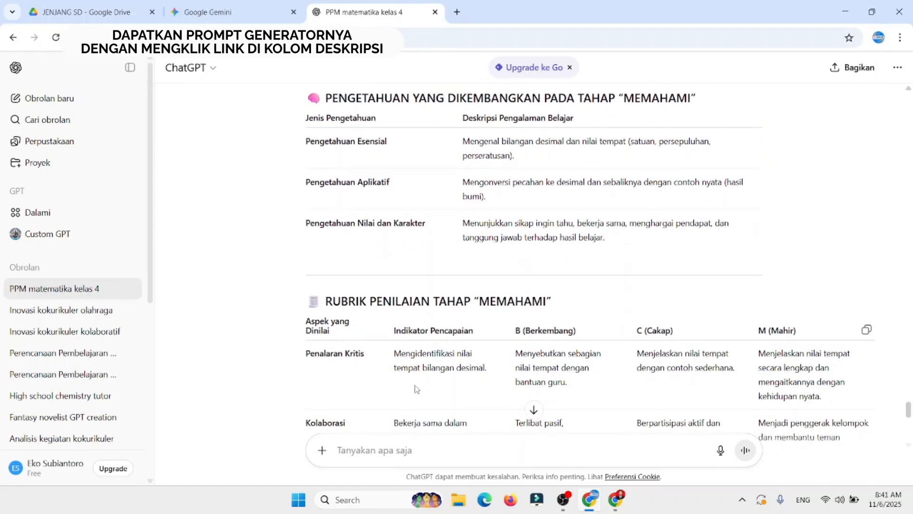
{"action": "scroll", "coordinate": [415, 388], "scroll_direction": "down", "scroll_amount": 3}
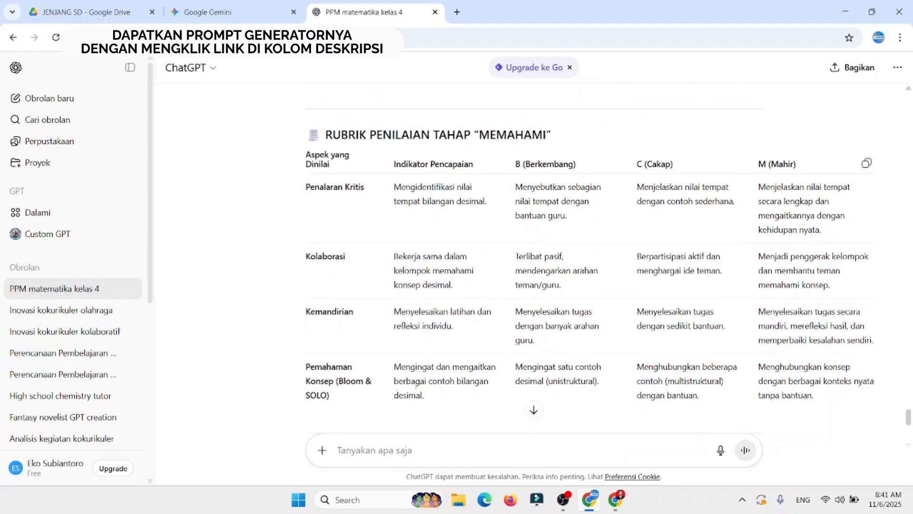
{"action": "scroll", "coordinate": [416, 388], "scroll_direction": "up", "scroll_amount": 10}
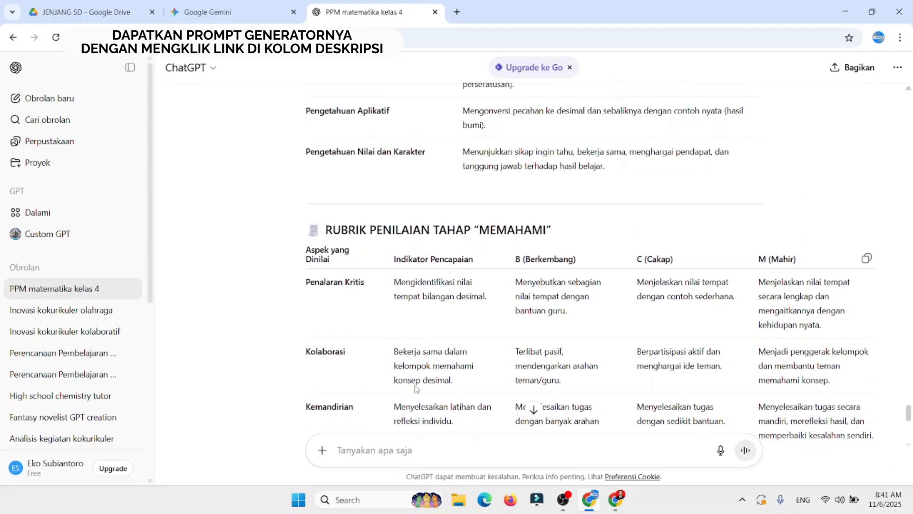
{"action": "scroll", "coordinate": [415, 389], "scroll_direction": "up", "scroll_amount": 6}
{"action": "scroll", "coordinate": [415, 389], "scroll_direction": "up", "scroll_amount": 6}
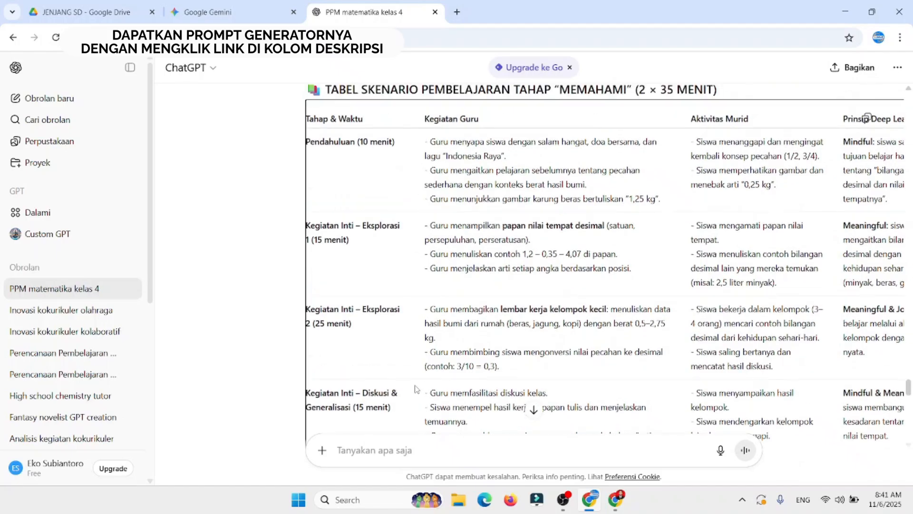
{"action": "left_click_drag", "start_coordinate": [310, 373], "coordinate": [700, 431]}
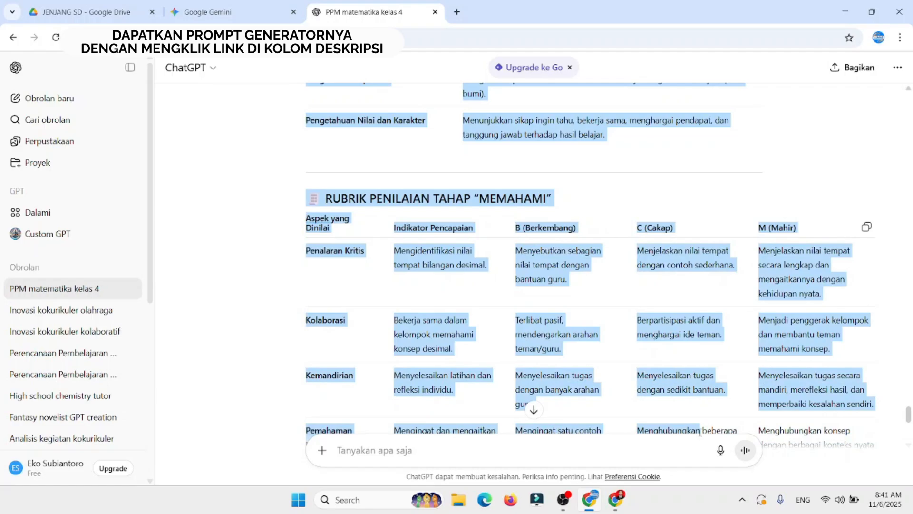
{"action": "left_click", "coordinate": [639, 197]}
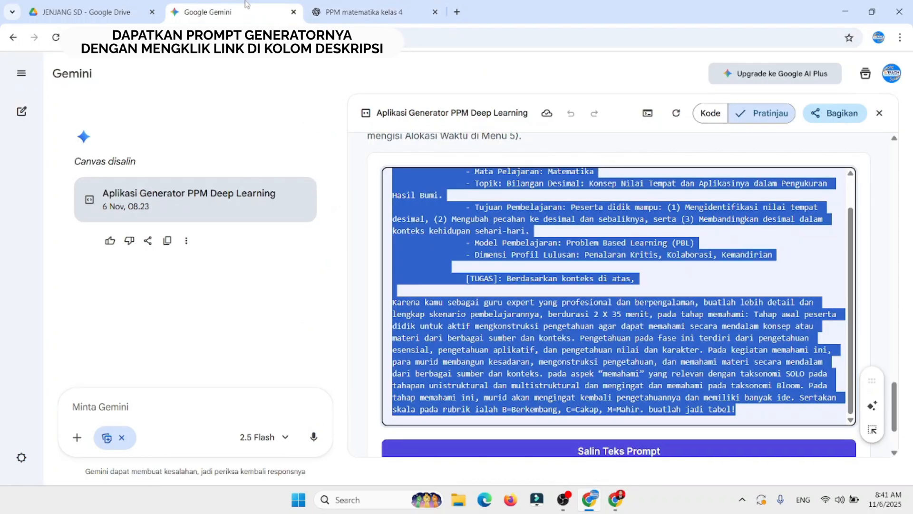
Step: Switch to the PPM Deep Learning generator in Gemini, generate the Tahap Mengaplikasi prompt, and copy its text
{"action": "left_click", "coordinate": [233, 11]}
{"action": "left_click_drag", "start_coordinate": [900, 402], "coordinate": [906, 342]}
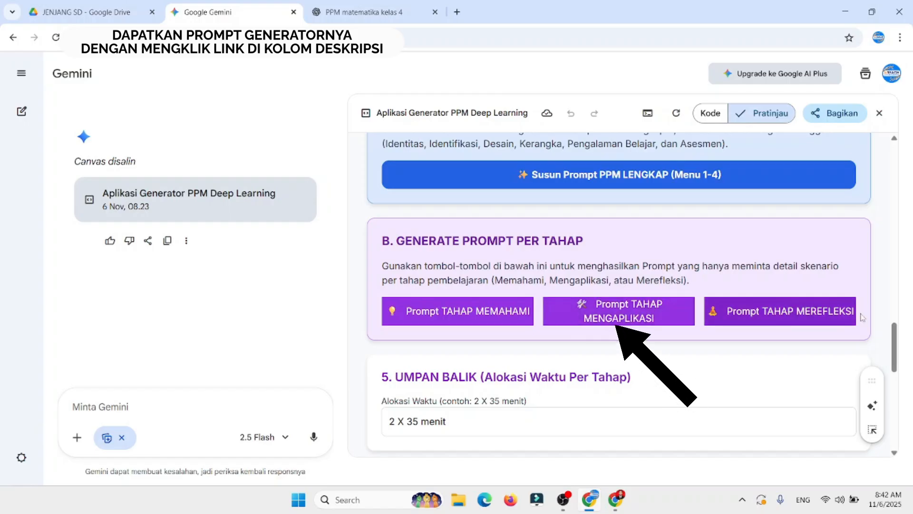
{"action": "left_click_drag", "start_coordinate": [893, 336], "coordinate": [888, 385]}
{"action": "left_click", "coordinate": [620, 323]}
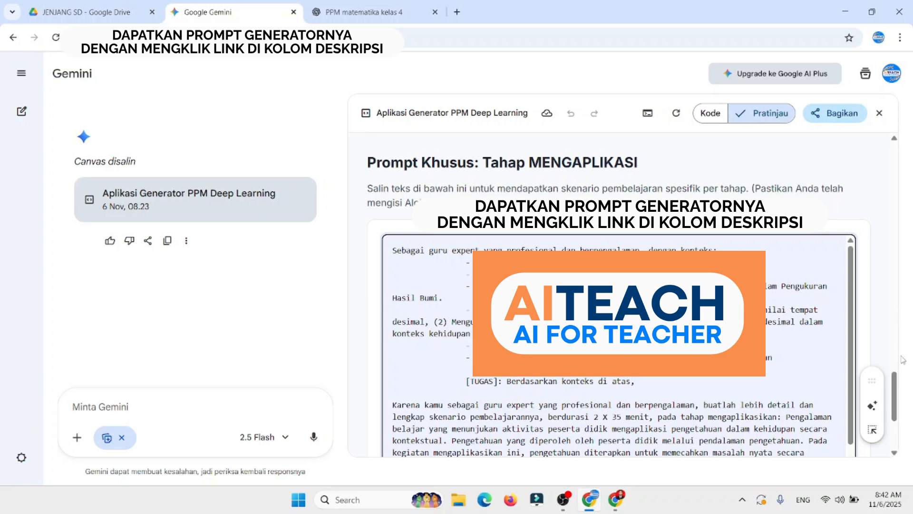
{"action": "left_click_drag", "start_coordinate": [897, 378], "coordinate": [897, 391]}
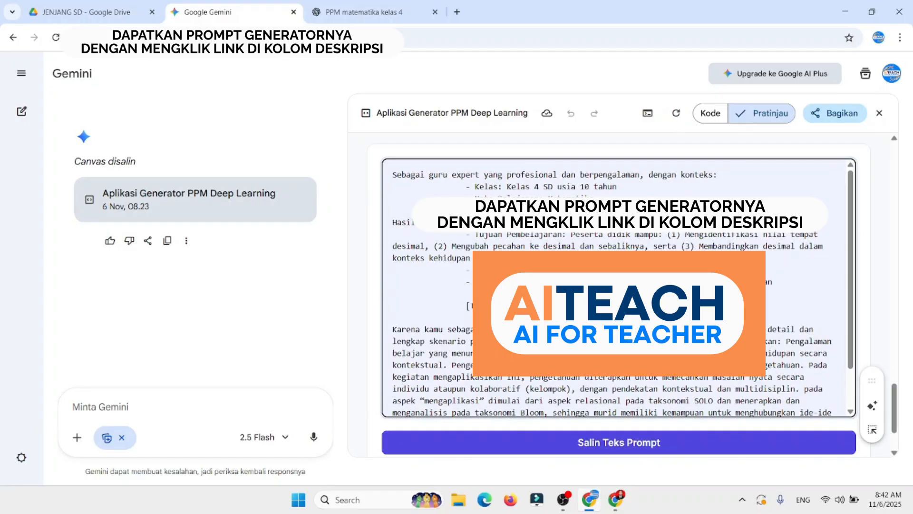
{"action": "left_click_drag", "start_coordinate": [854, 278], "coordinate": [851, 322]}
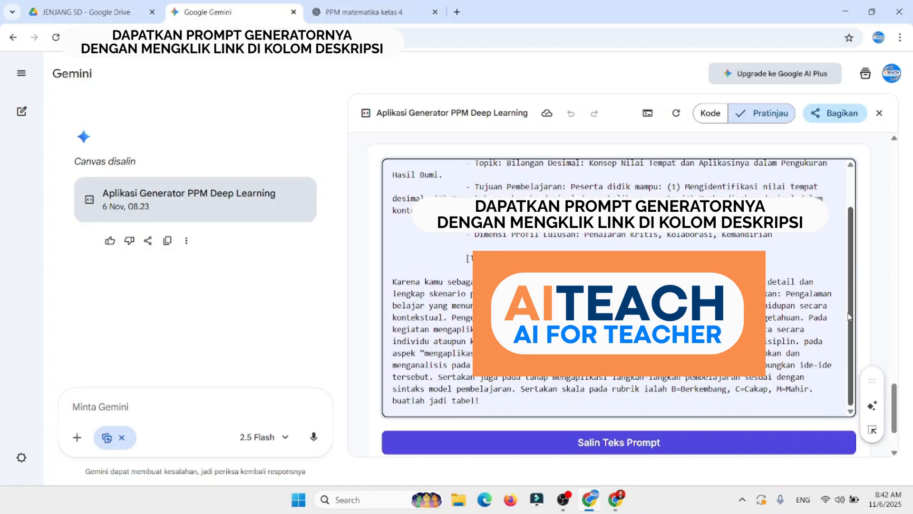
{"action": "left_click_drag", "start_coordinate": [850, 317], "coordinate": [850, 305]}
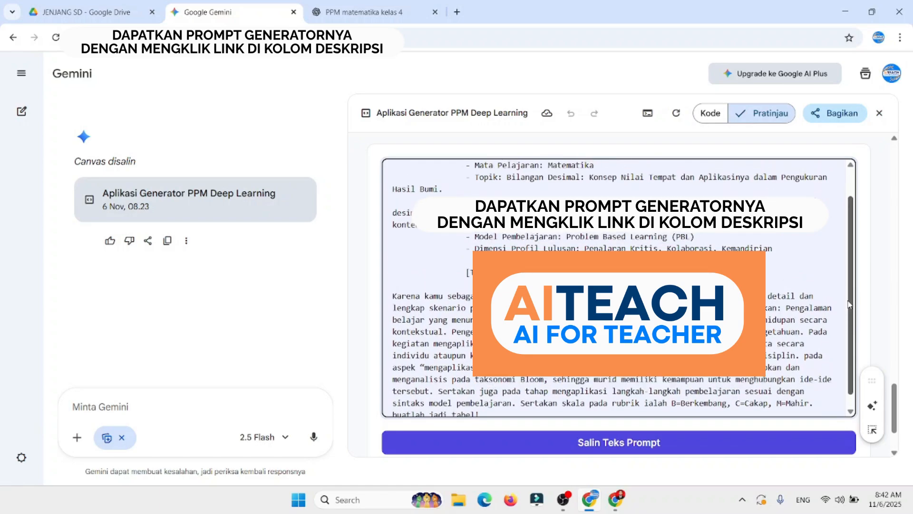
{"action": "left_click", "coordinate": [647, 450]}
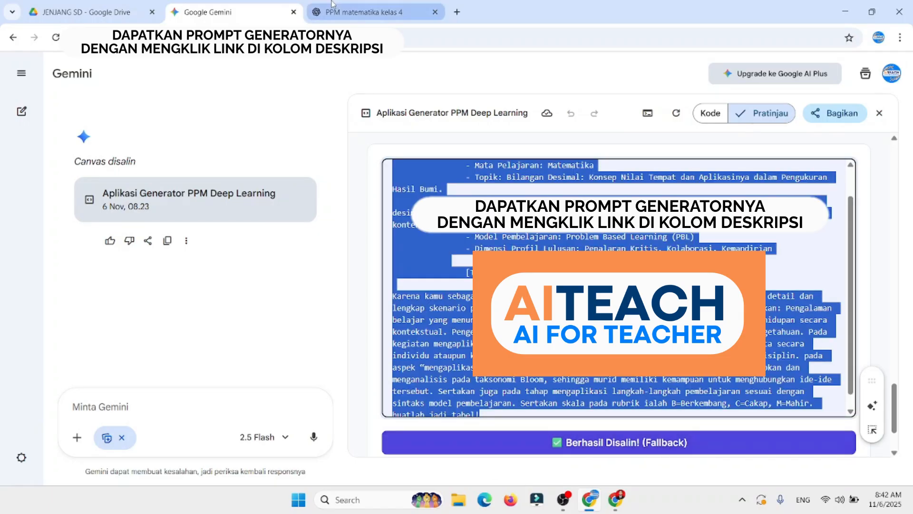
Step: Switch to ChatGPT, paste the Mengaplikasi stage prompt into the PPM matematika kelas 4 chat, and send it
{"action": "left_click", "coordinate": [346, 7]}
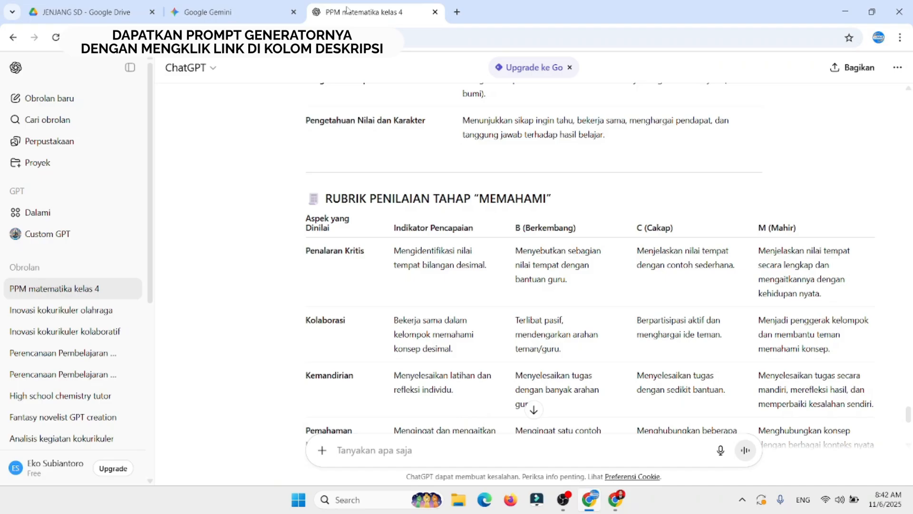
{"action": "left_click_drag", "start_coordinate": [909, 414], "coordinate": [908, 430]}
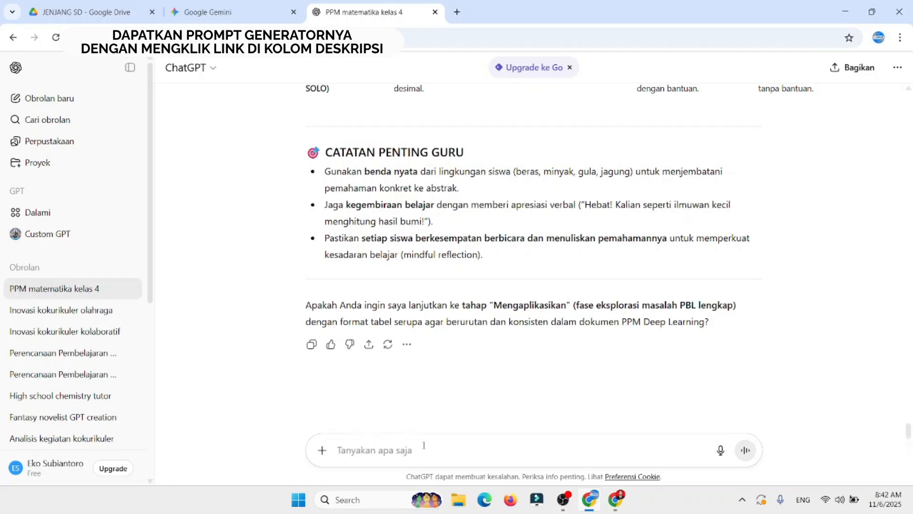
{"action": "key", "text": "ctrl+v"}
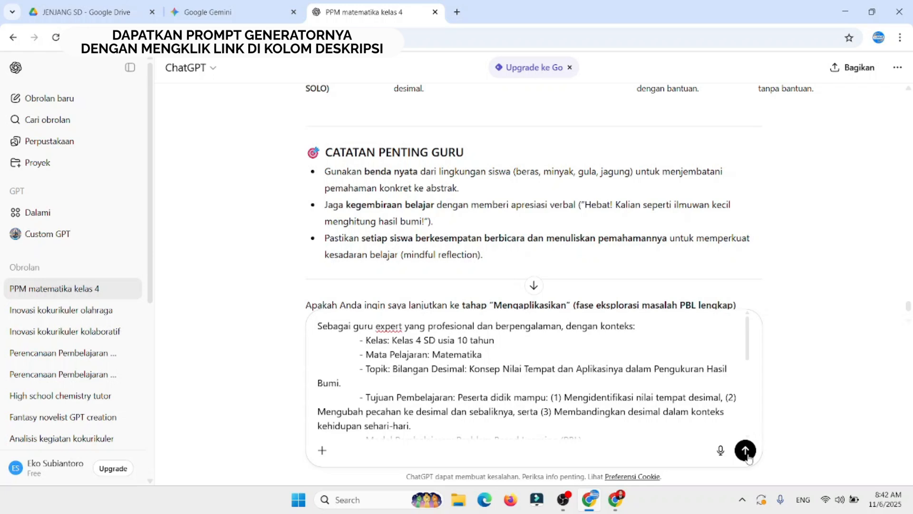
{"action": "left_click", "coordinate": [745, 451]}
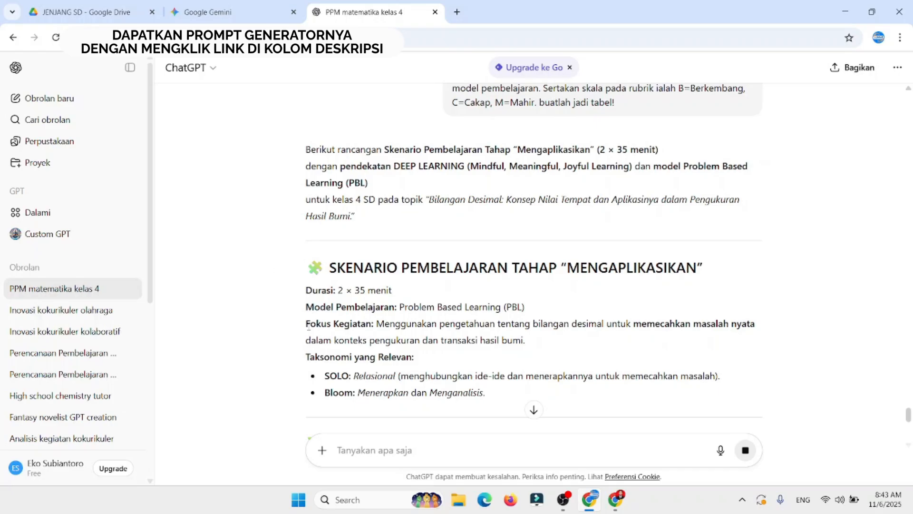
Step: Read the opening of the Tahap Mengaplikasikan scenario, covering duration, model, focus, taxonomy and the deep learning principles table
{"action": "scroll", "coordinate": [308, 327], "scroll_direction": "down", "scroll_amount": 1}
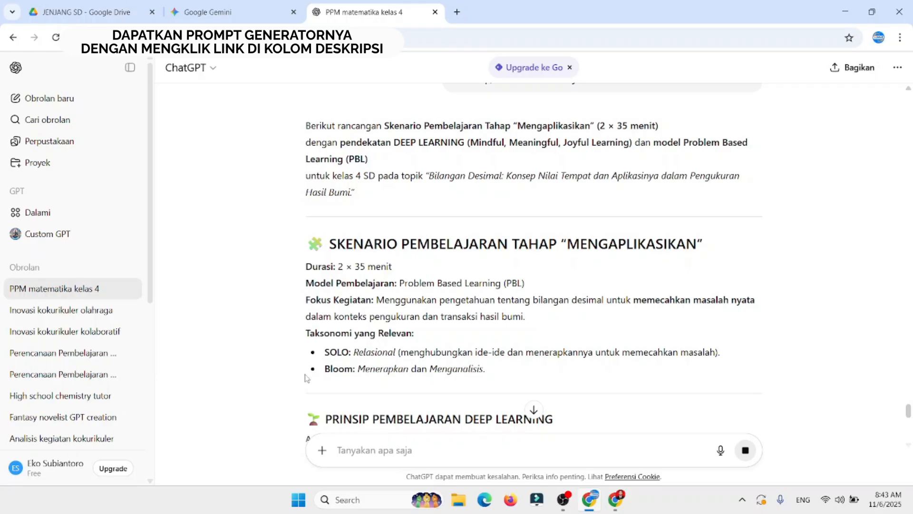
{"action": "scroll", "coordinate": [366, 373], "scroll_direction": "down", "scroll_amount": 4}
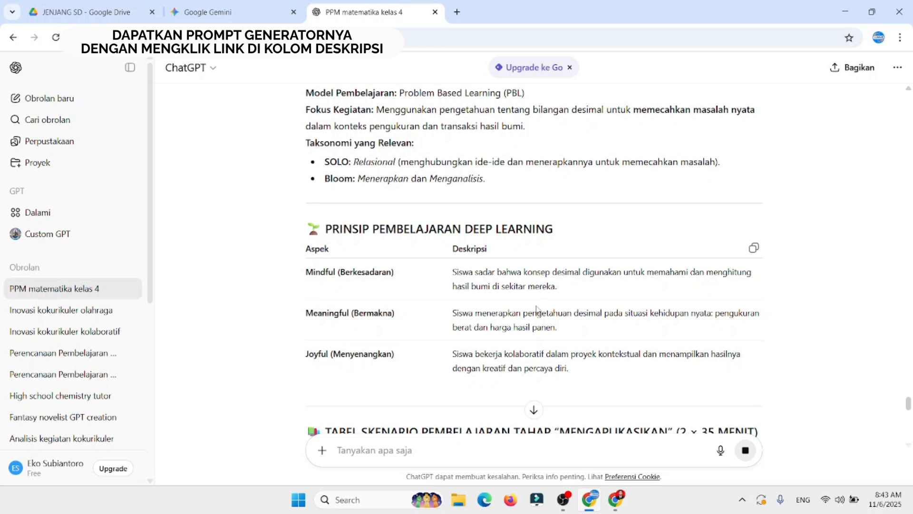
{"action": "scroll", "coordinate": [536, 309], "scroll_direction": "down", "scroll_amount": 2}
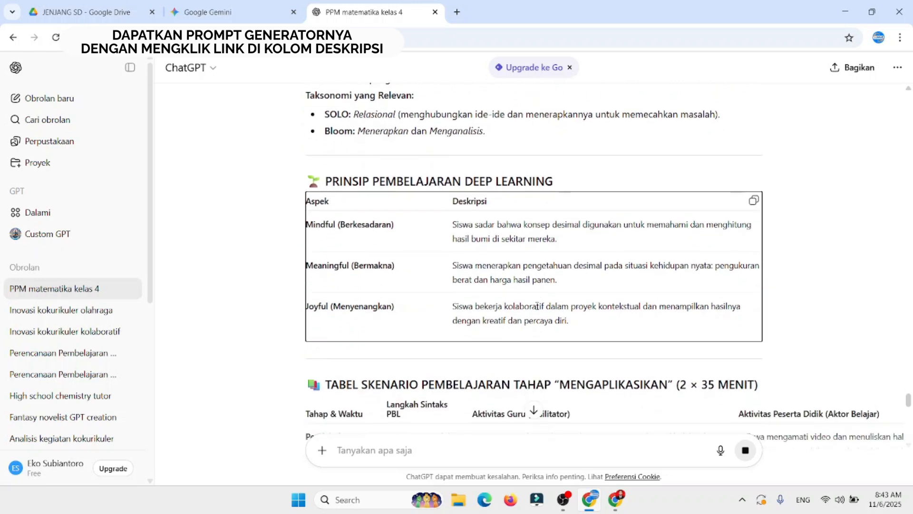
Step: Review the Mengaplikasikan scenario table from Pendahuluan through the Kegiatan Inti phases to Penutup, including the PBL syntax steps
{"action": "scroll", "coordinate": [537, 309], "scroll_direction": "down", "scroll_amount": 4}
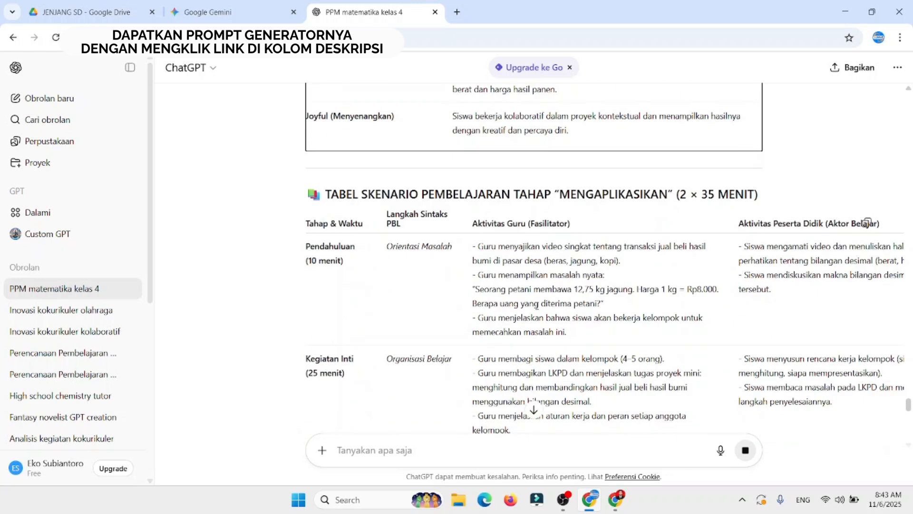
{"action": "scroll", "coordinate": [537, 306], "scroll_direction": "down", "scroll_amount": 1}
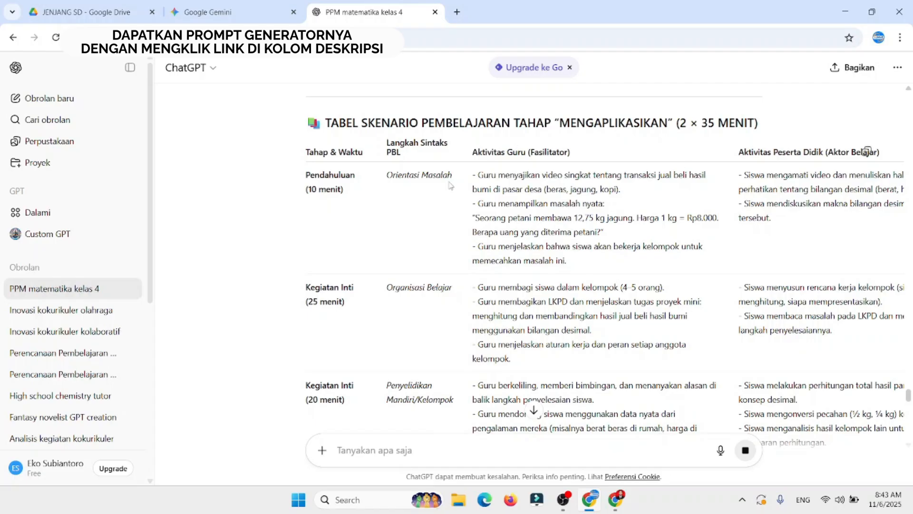
{"action": "scroll", "coordinate": [450, 185], "scroll_direction": "down", "scroll_amount": 5}
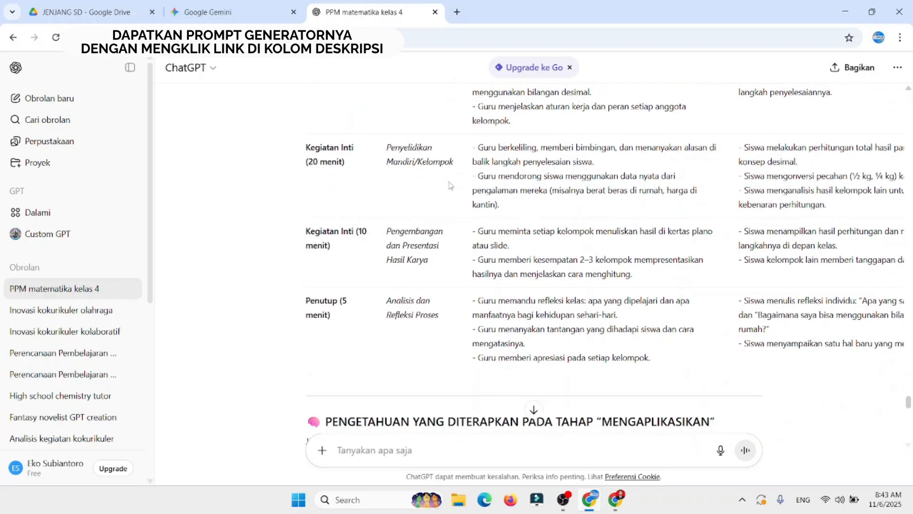
{"action": "scroll", "coordinate": [450, 185], "scroll_direction": "up", "scroll_amount": 5}
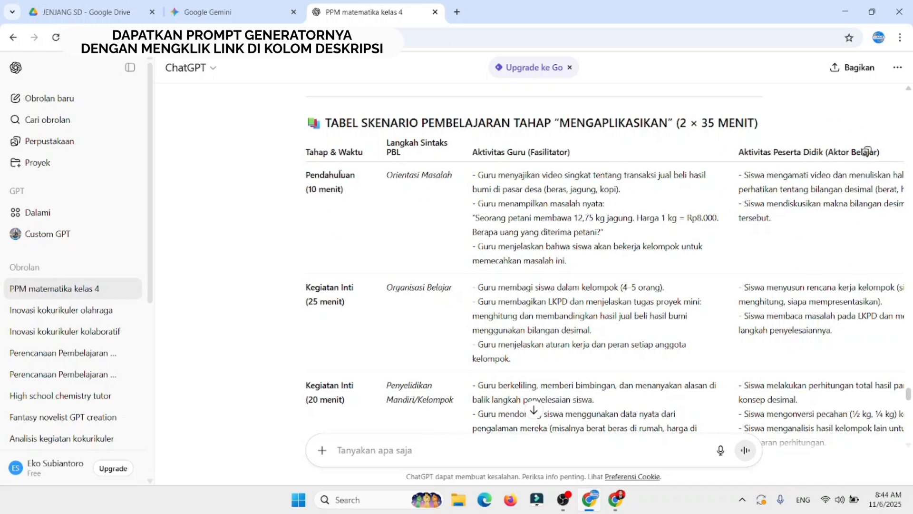
{"action": "scroll", "coordinate": [347, 299], "scroll_direction": "down", "scroll_amount": 5}
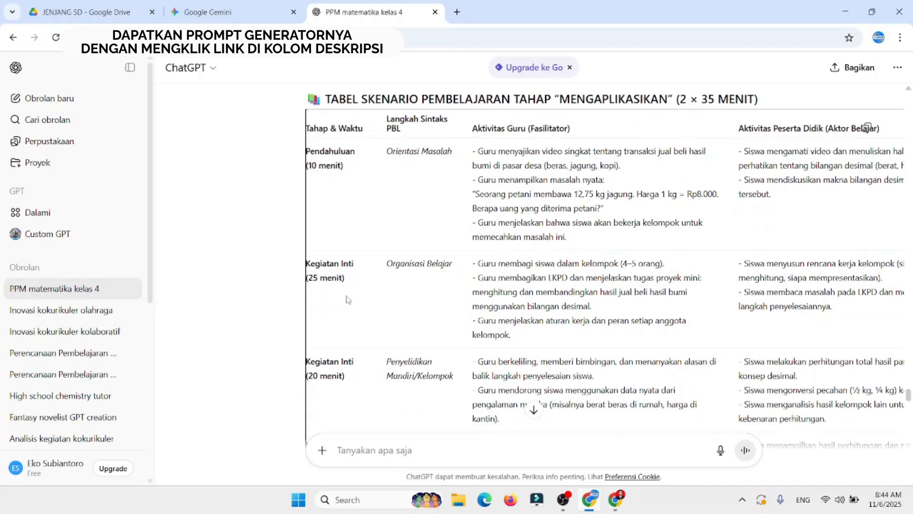
{"action": "scroll", "coordinate": [348, 299], "scroll_direction": "down", "scroll_amount": 2}
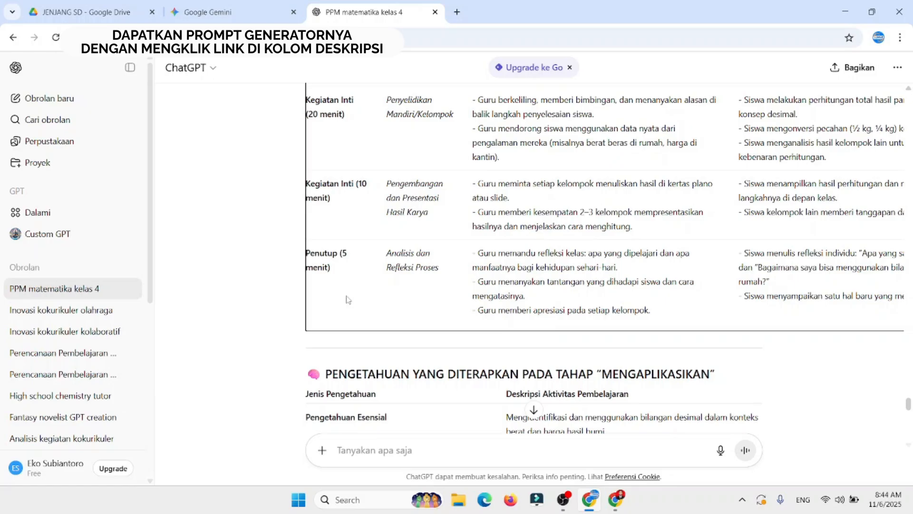
{"action": "scroll", "coordinate": [348, 300], "scroll_direction": "down", "scroll_amount": 3}
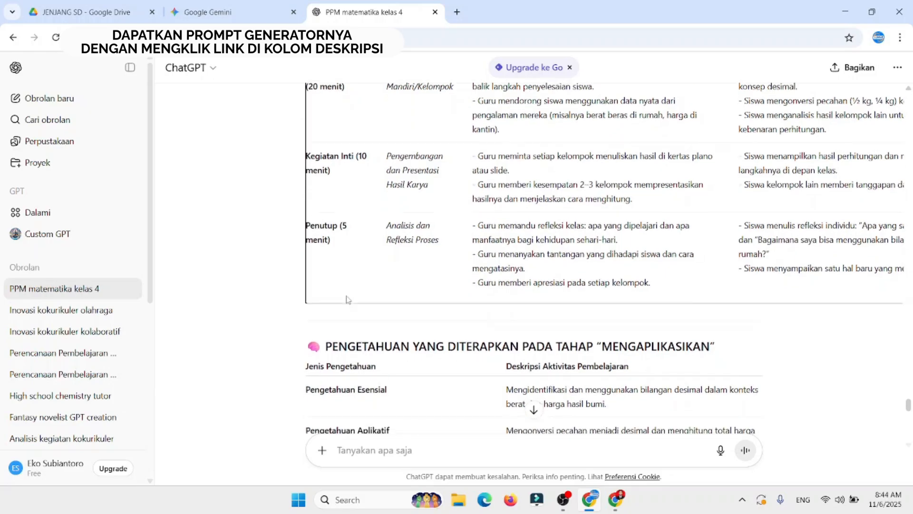
Step: Examine the Mengaplikasikan applied knowledge table and the assessment rubric with its Berkembang, Cakap and Mahir levels
{"action": "scroll", "coordinate": [348, 297], "scroll_direction": "down", "scroll_amount": 8}
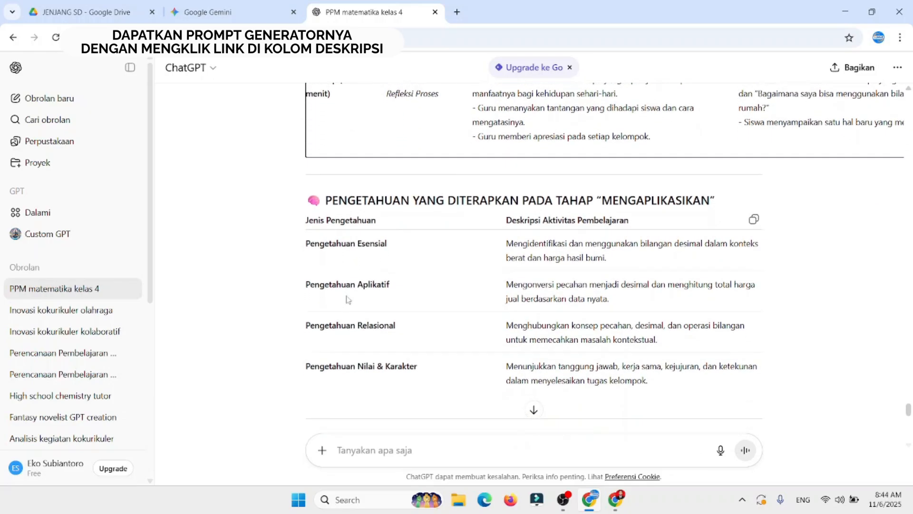
{"action": "scroll", "coordinate": [348, 299], "scroll_direction": "down", "scroll_amount": 1}
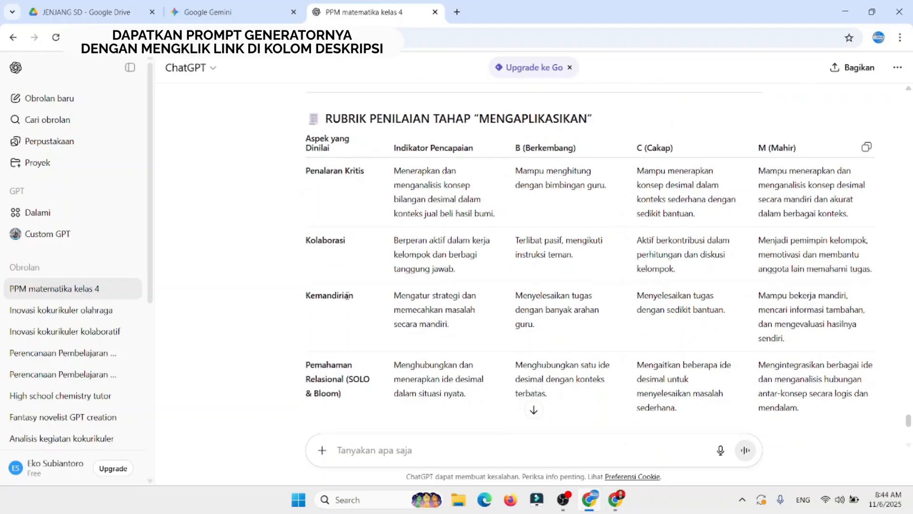
{"action": "scroll", "coordinate": [347, 297], "scroll_direction": "up", "scroll_amount": 1}
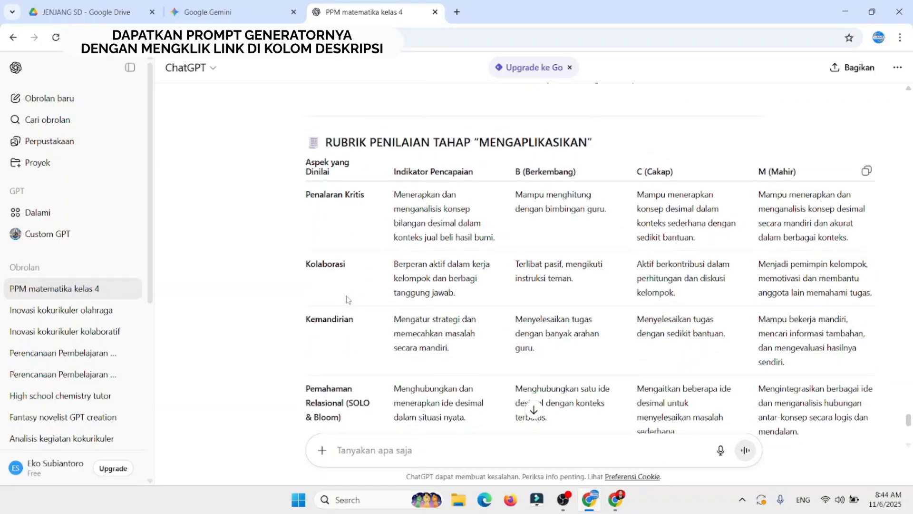
{"action": "scroll", "coordinate": [347, 299], "scroll_direction": "down", "scroll_amount": 2}
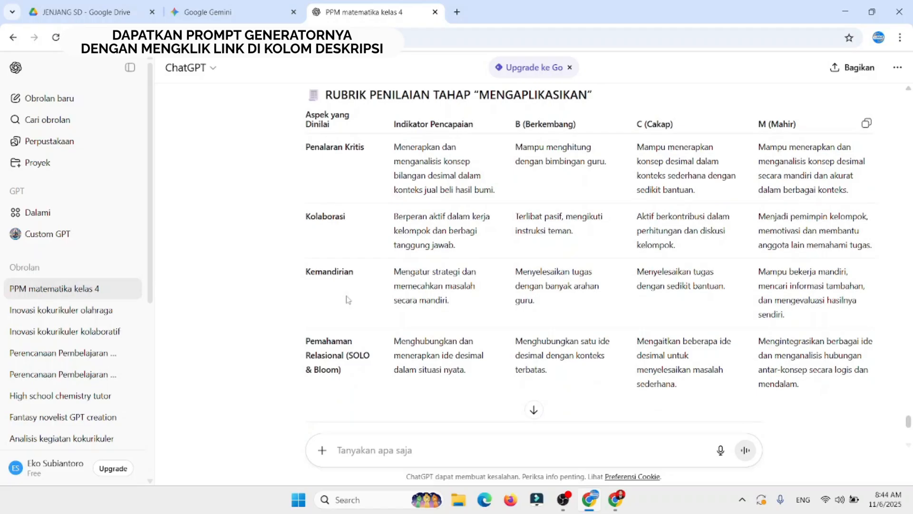
{"action": "scroll", "coordinate": [347, 299], "scroll_direction": "up", "scroll_amount": 1}
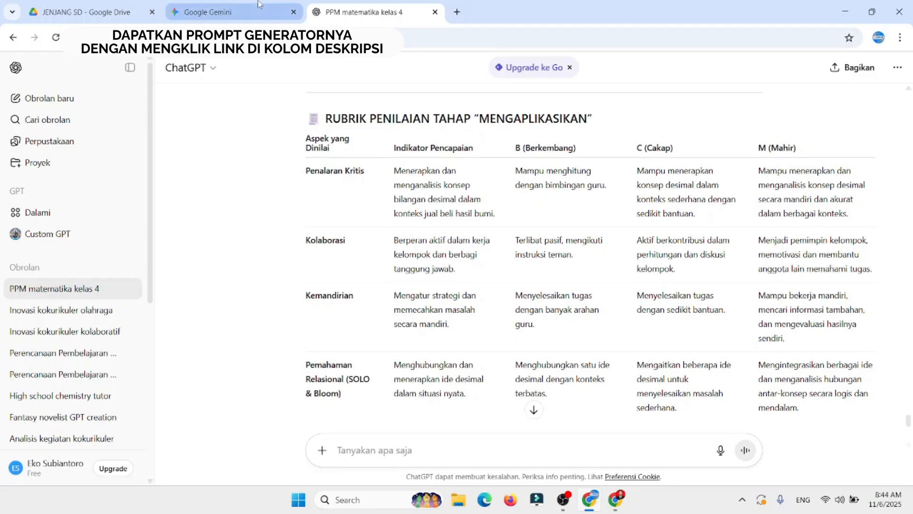
Step: Return to the PPM Deep Learning generator in Gemini, generate the Tahap Merefleksi prompt, and copy its text
{"action": "left_click", "coordinate": [228, 12]}
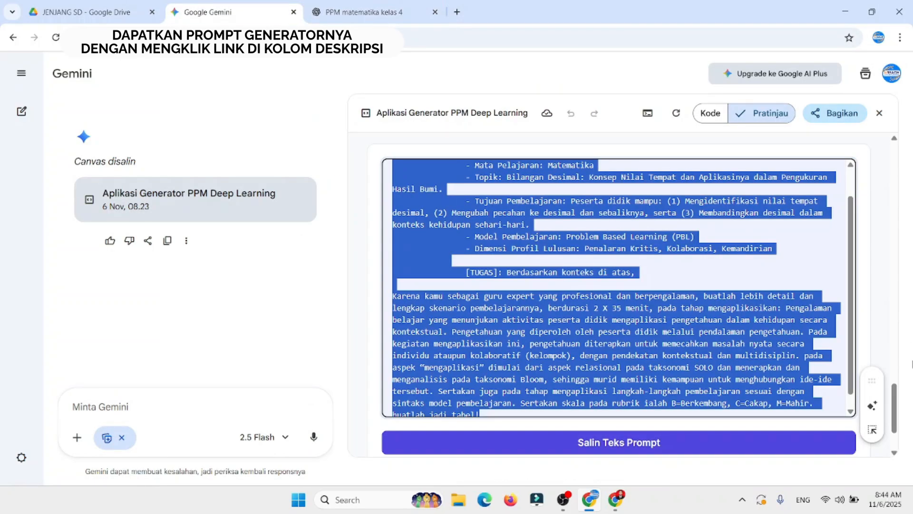
{"action": "left_click_drag", "start_coordinate": [898, 395], "coordinate": [905, 338]}
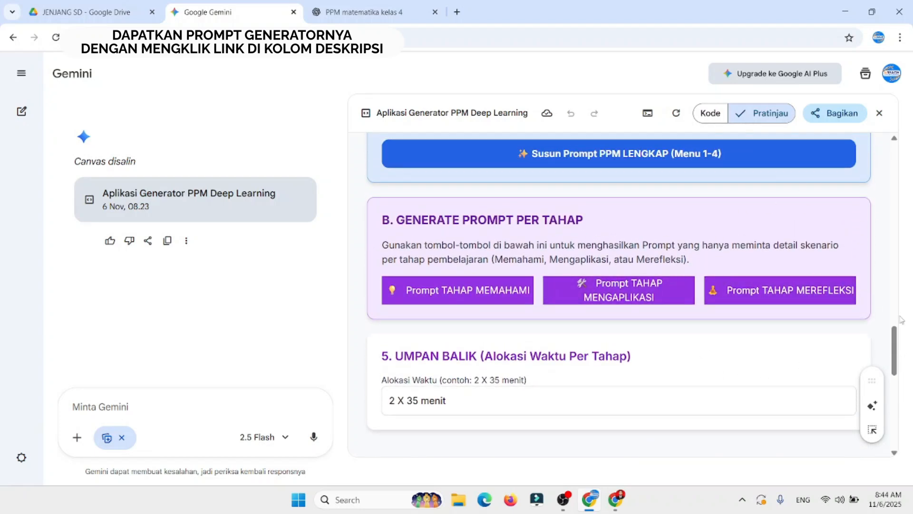
{"action": "left_click", "coordinate": [776, 294]}
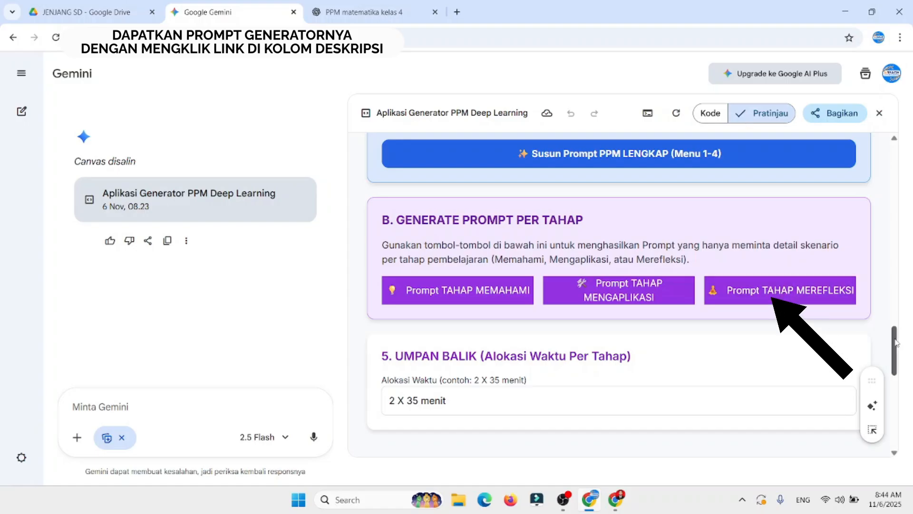
{"action": "left_click_drag", "start_coordinate": [893, 355], "coordinate": [883, 391]}
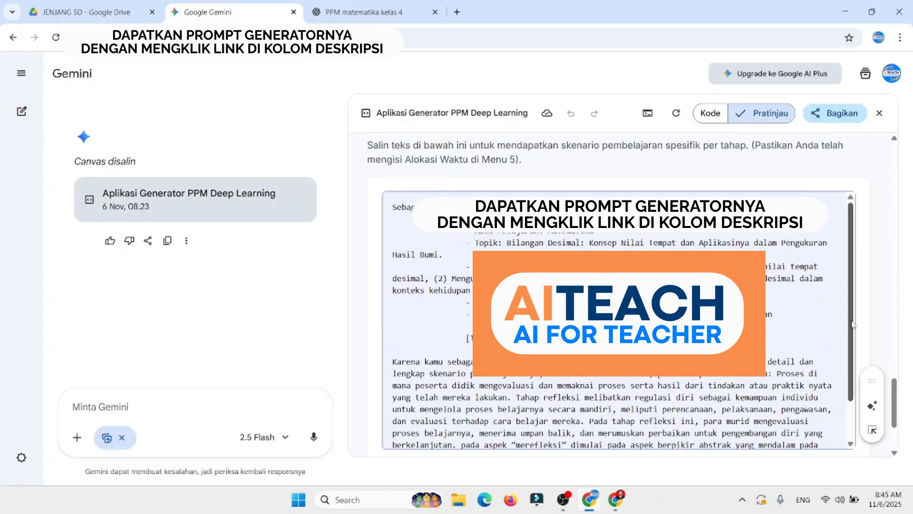
{"action": "left_click_drag", "start_coordinate": [852, 324], "coordinate": [855, 357]}
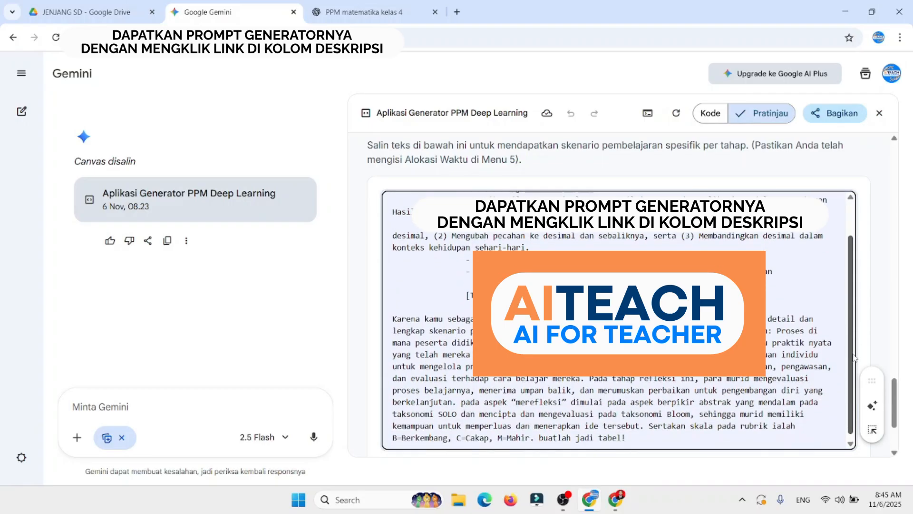
{"action": "left_click_drag", "start_coordinate": [898, 402], "coordinate": [898, 412]}
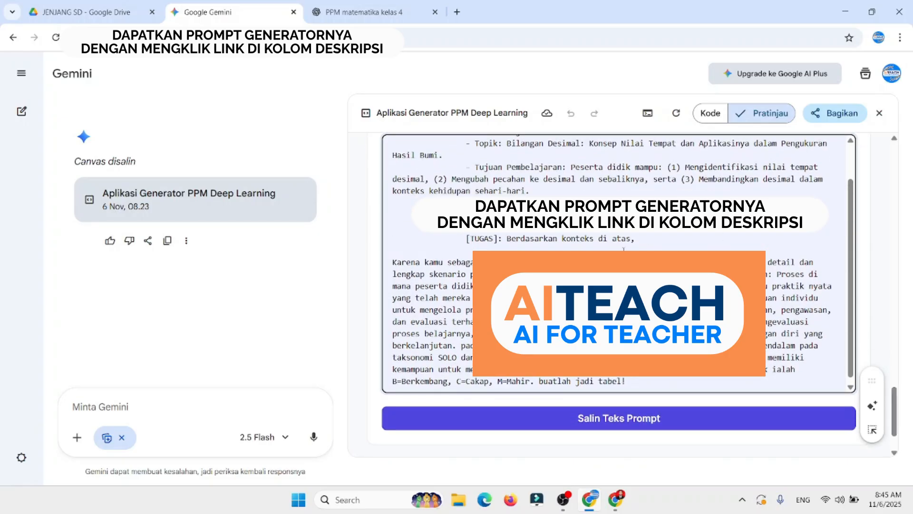
{"action": "left_click", "coordinate": [605, 421]}
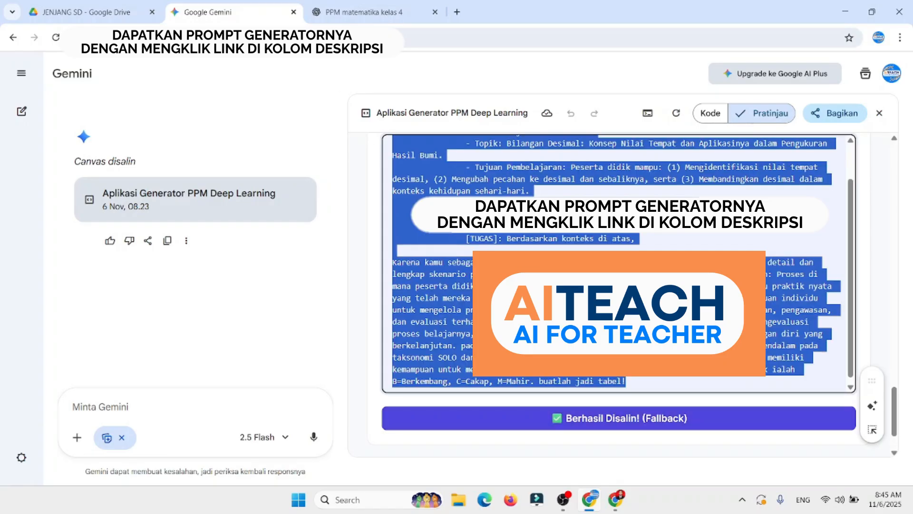
Step: Switch to the PPM matematika kelas 4 chat in ChatGPT and submit the copied Tahap Merefleksi prompt
{"action": "left_click", "coordinate": [362, 14]}
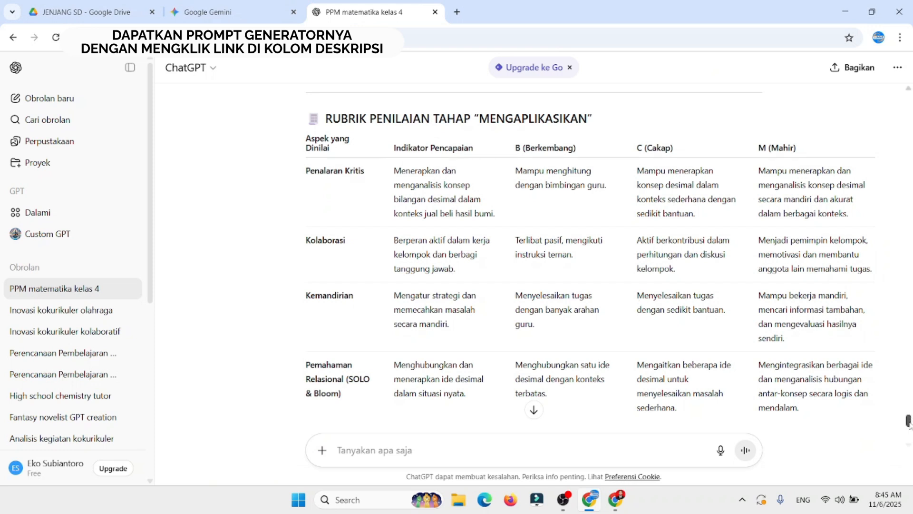
{"action": "scroll", "coordinate": [908, 429], "scroll_direction": "down", "scroll_amount": 5}
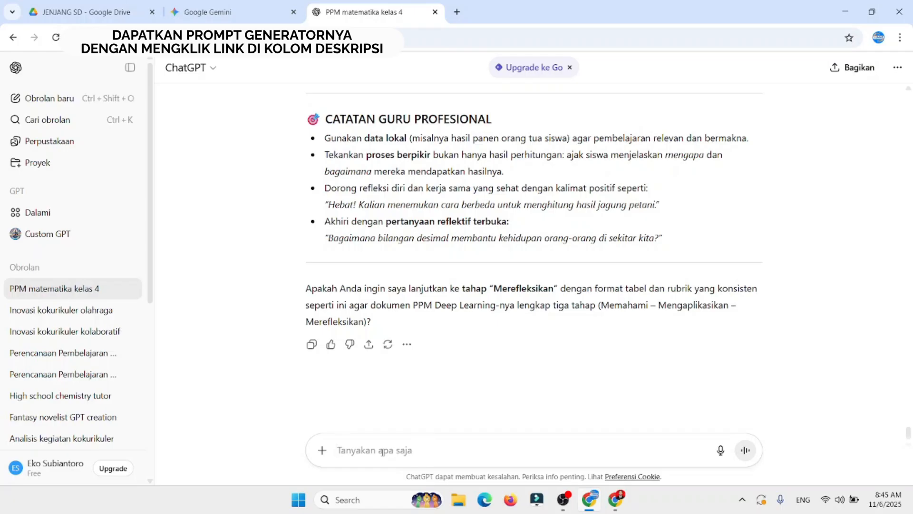
{"action": "key", "text": "ctrl+v"}
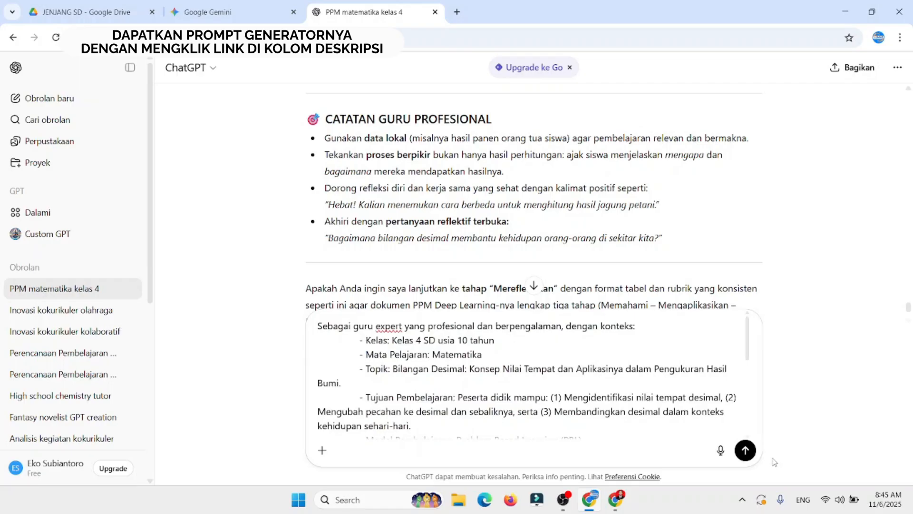
{"action": "key", "text": "Return"}
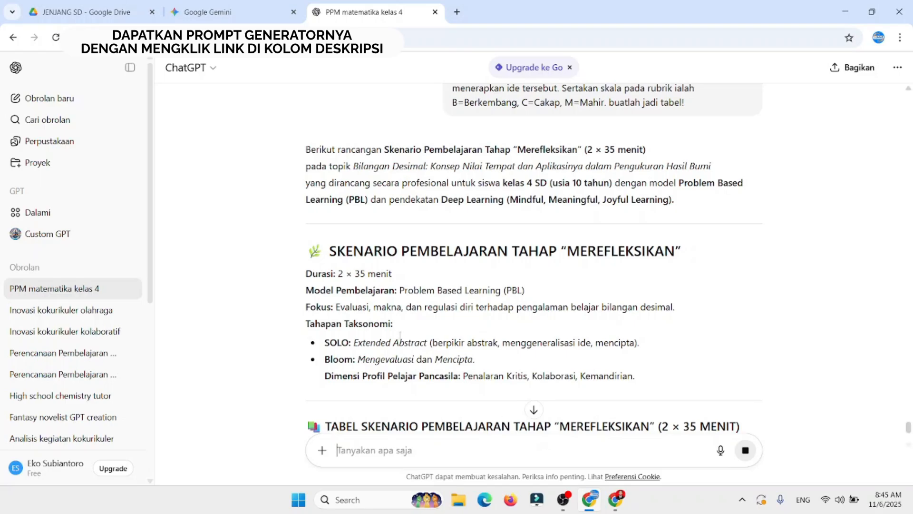
Step: Review the Merefleksikan scenario from its duration, focus and taxonomy through the activity table, knowledge table and assessment rubric
{"action": "scroll", "coordinate": [426, 269], "scroll_direction": "down", "scroll_amount": 4}
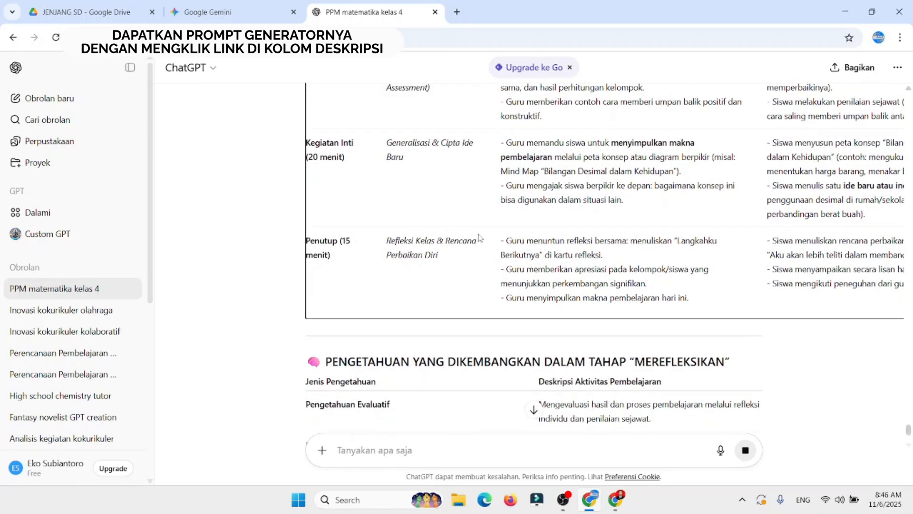
{"action": "scroll", "coordinate": [479, 238], "scroll_direction": "up", "scroll_amount": 10}
{"action": "scroll", "coordinate": [479, 238], "scroll_direction": "up", "scroll_amount": 5}
{"action": "scroll", "coordinate": [479, 238], "scroll_direction": "down", "scroll_amount": 8}
{"action": "scroll", "coordinate": [479, 238], "scroll_direction": "up", "scroll_amount": 1}
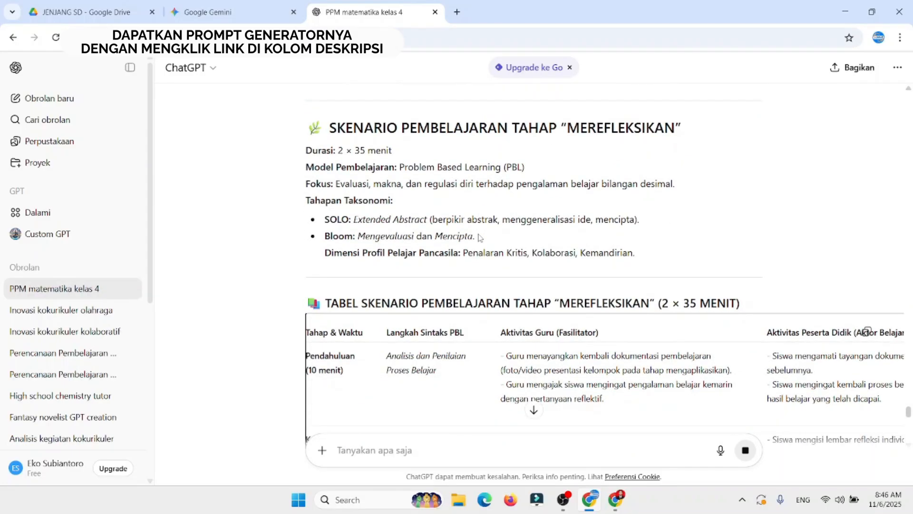
{"action": "scroll", "coordinate": [480, 237], "scroll_direction": "down", "scroll_amount": 2}
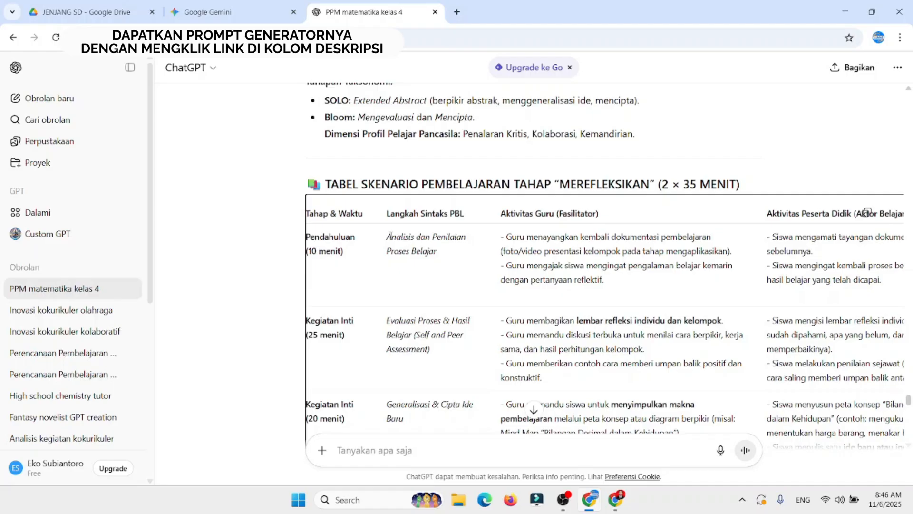
{"action": "scroll", "coordinate": [389, 236], "scroll_direction": "down", "scroll_amount": 3}
{"action": "scroll", "coordinate": [391, 239], "scroll_direction": "down", "scroll_amount": 2}
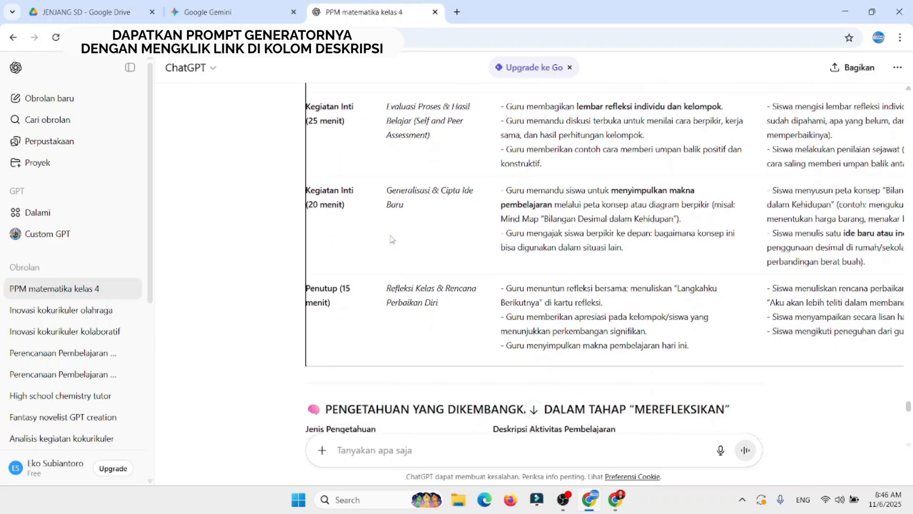
{"action": "scroll", "coordinate": [392, 239], "scroll_direction": "down", "scroll_amount": 1}
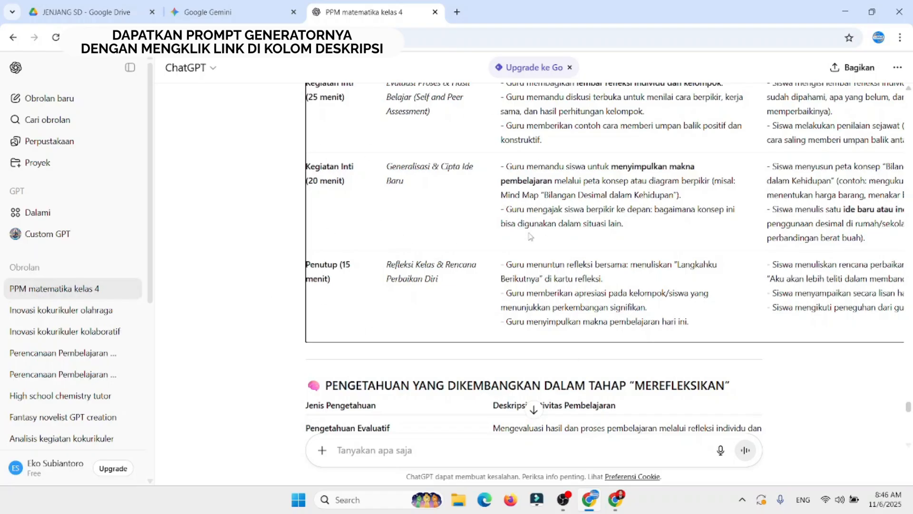
{"action": "scroll", "coordinate": [531, 236], "scroll_direction": "down", "scroll_amount": 7}
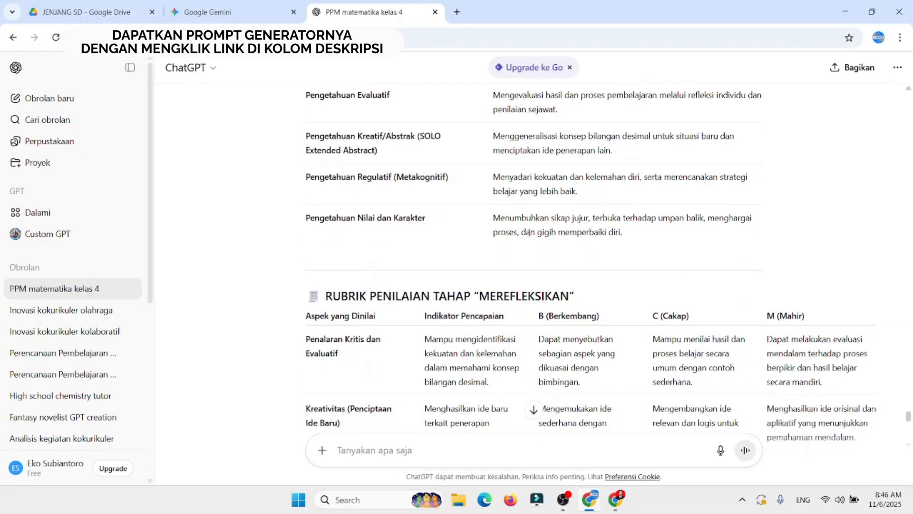
Step: Copy the complete PPM document in the first response, from the PERENCANAAN PEMBELAJARAN MENDALAM heading through the assessment rubric's Kemandirian row
{"action": "left_click_drag", "start_coordinate": [909, 416], "coordinate": [908, 337]}
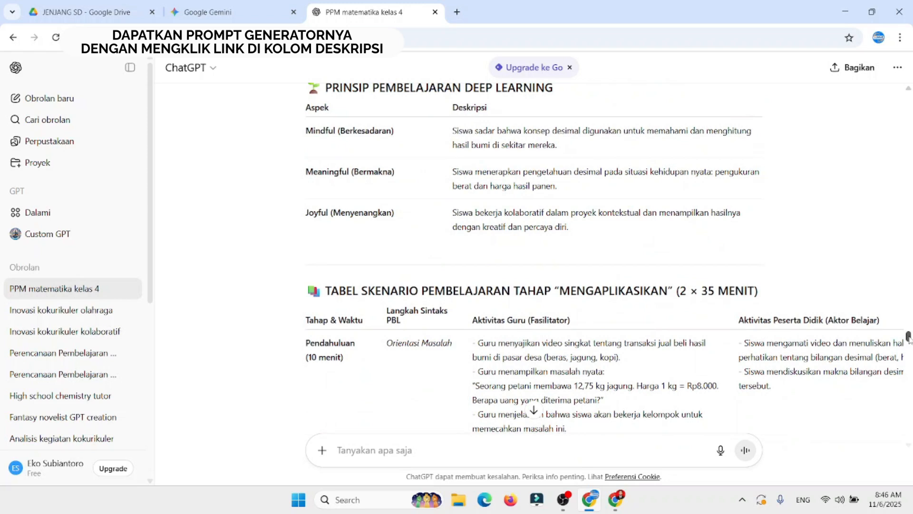
{"action": "left_click_drag", "start_coordinate": [908, 337], "coordinate": [908, 360]}
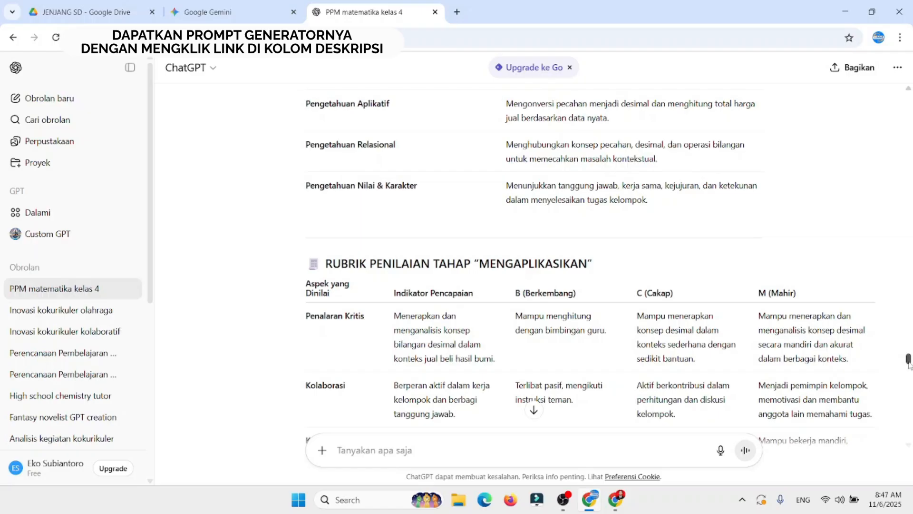
{"action": "left_click_drag", "start_coordinate": [909, 360], "coordinate": [908, 134]}
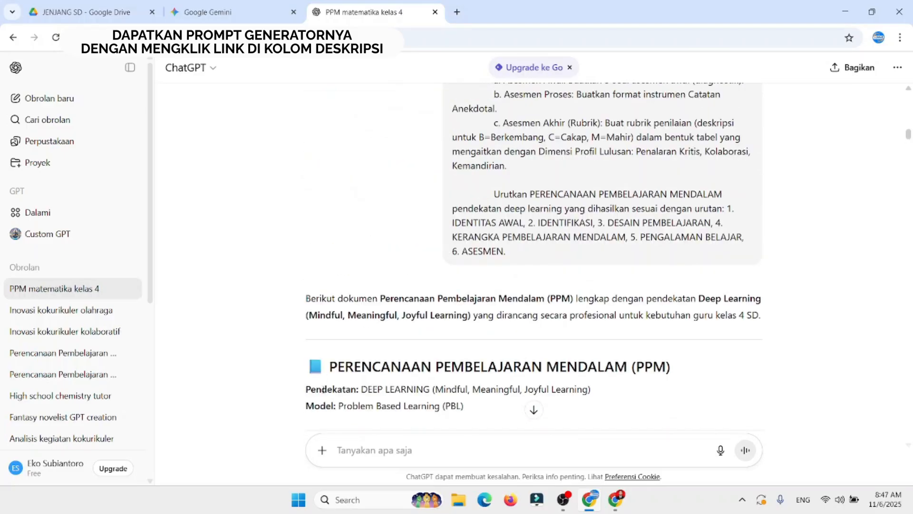
{"action": "left_click_drag", "start_coordinate": [308, 366], "coordinate": [812, 139]}
{"action": "key", "text": "ctrl+c"}
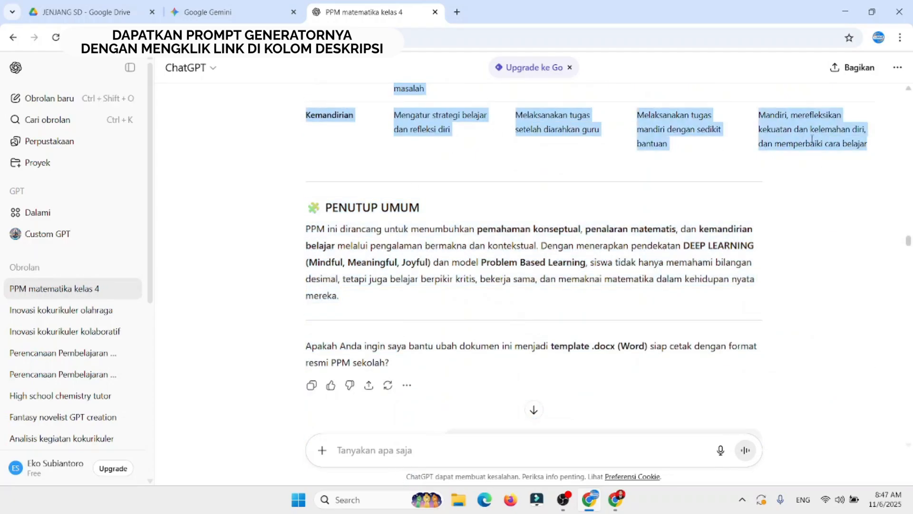
Step: Open Microsoft Word, create a blank document and paste the copied PPM content into it
{"action": "left_click", "coordinate": [360, 498]}
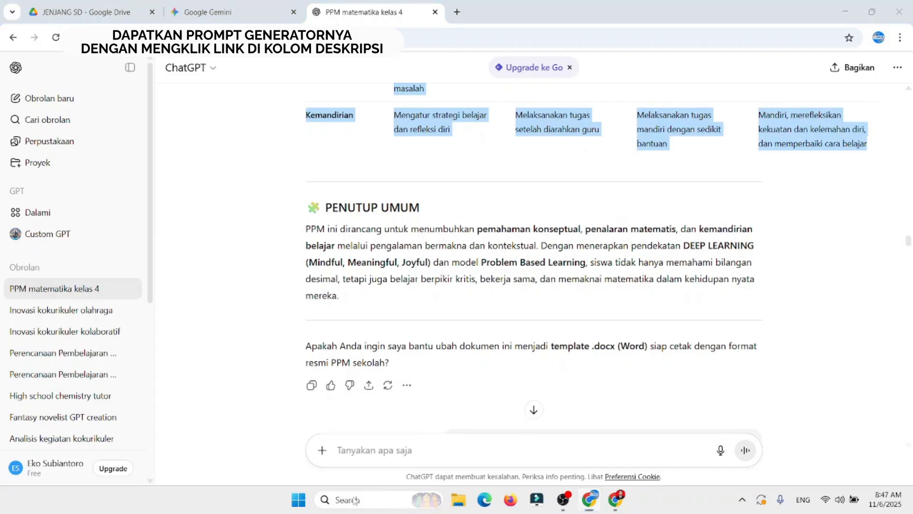
{"action": "type", "text": "word"}
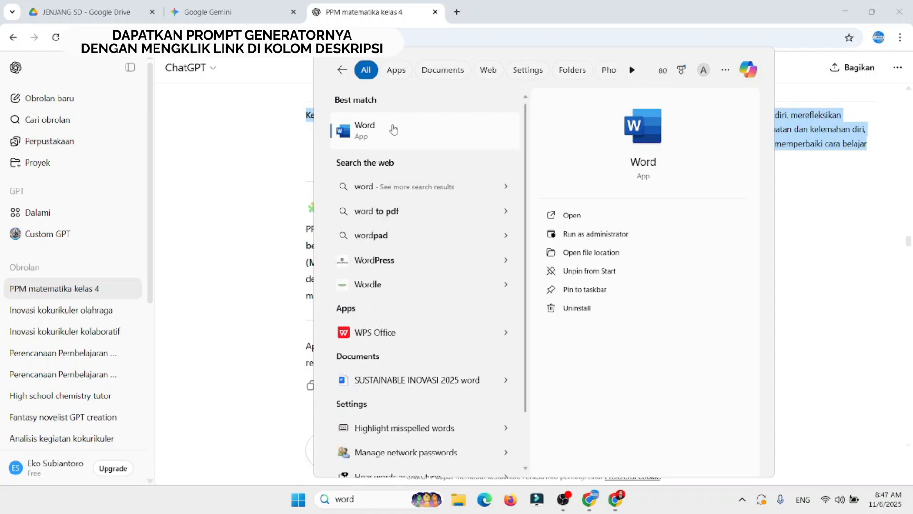
{"action": "left_click", "coordinate": [393, 130]}
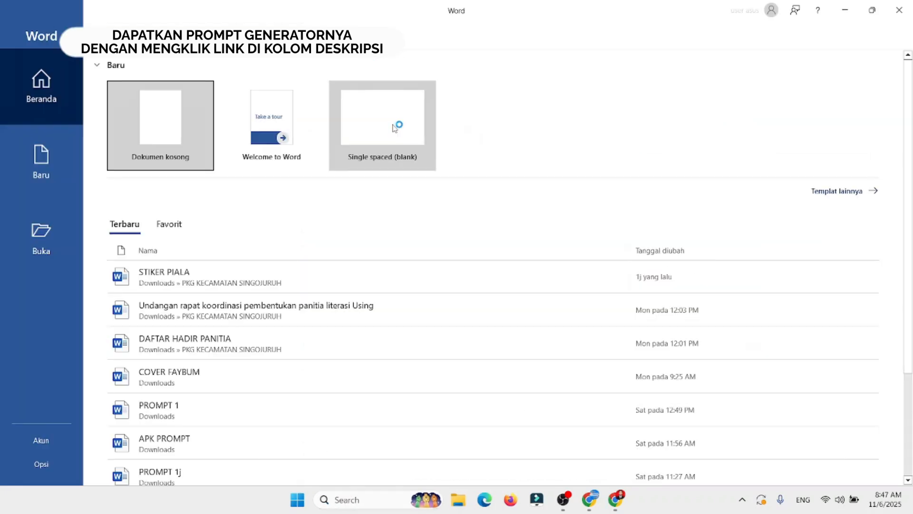
{"action": "left_click", "coordinate": [157, 153]}
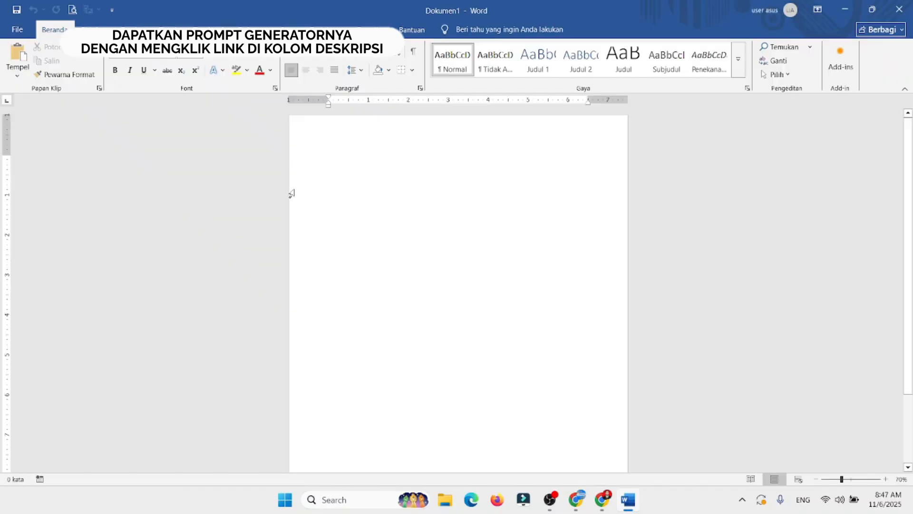
{"action": "key", "text": "ctrl+v"}
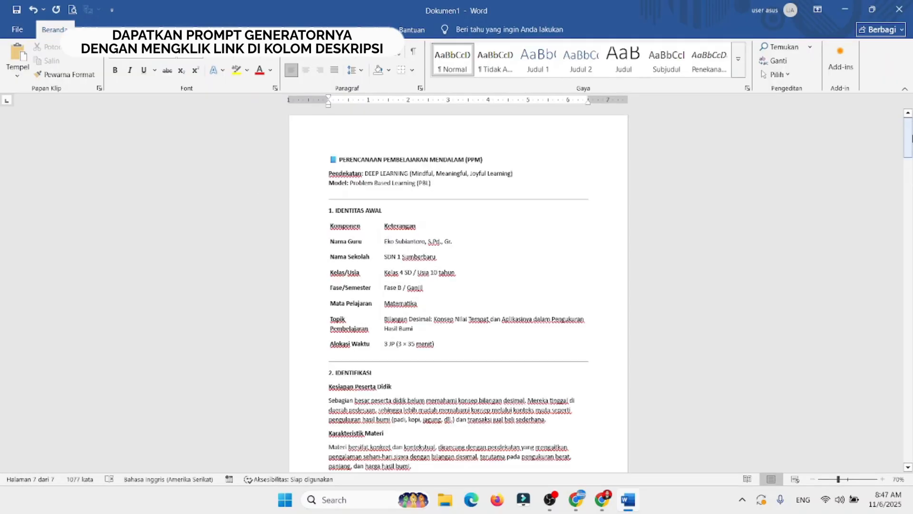
Step: Locate the document's MEMAHAMI section, switch to ChatGPT and copy the Tahap Memahami scenario from its heading through the rubric
{"action": "left_click_drag", "start_coordinate": [911, 138], "coordinate": [883, 248]}
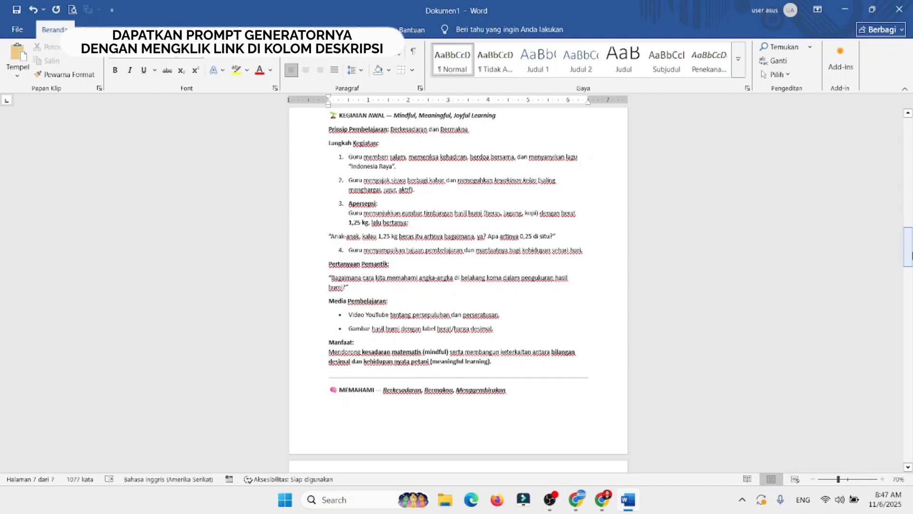
{"action": "left_click_drag", "start_coordinate": [911, 255], "coordinate": [906, 281]}
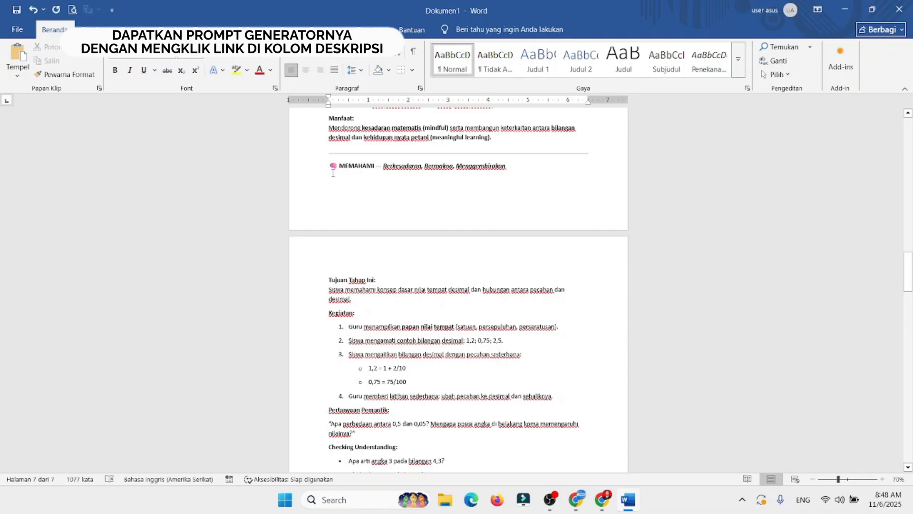
{"action": "key", "text": "ctrl+v"}
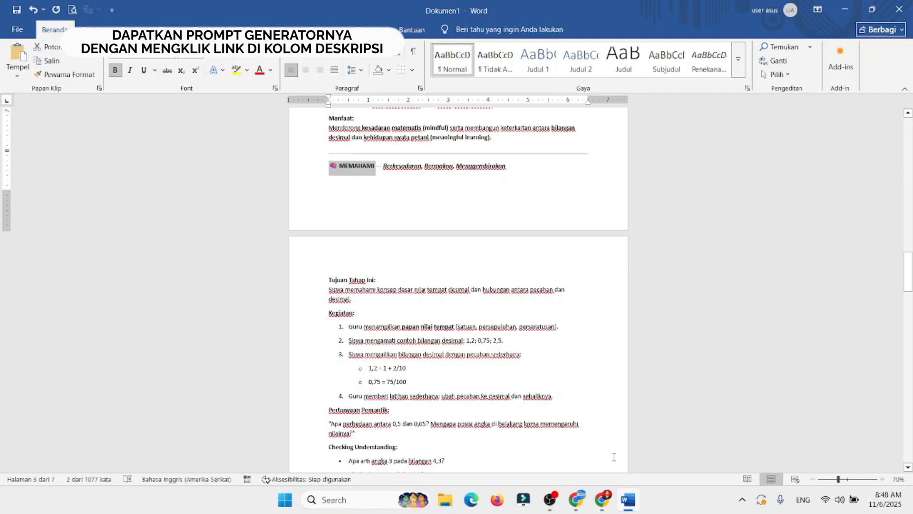
{"action": "left_click", "coordinate": [585, 498]}
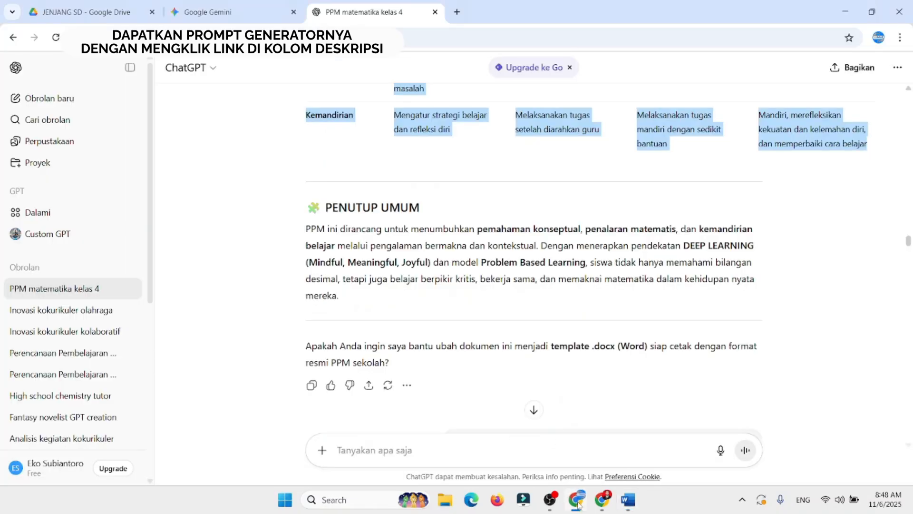
{"action": "left_click_drag", "start_coordinate": [909, 240], "coordinate": [903, 271]}
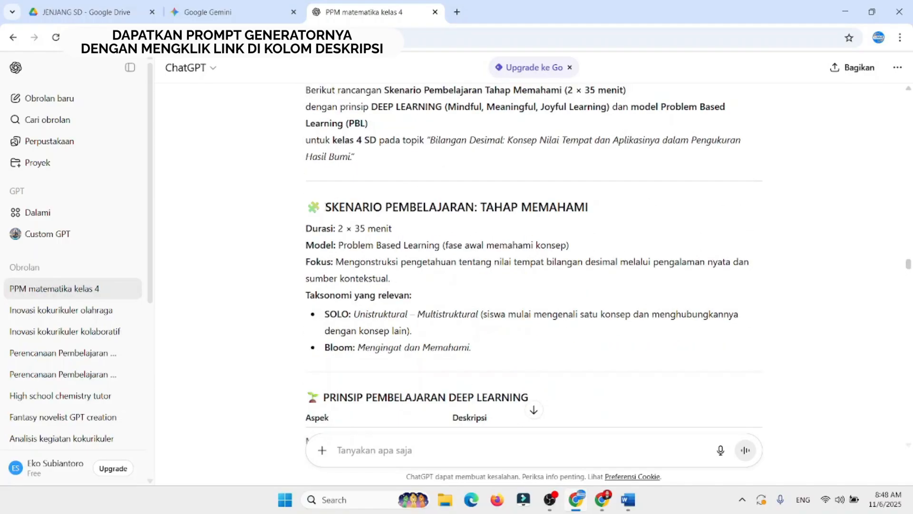
{"action": "left_click_drag", "start_coordinate": [308, 207], "coordinate": [832, 381]}
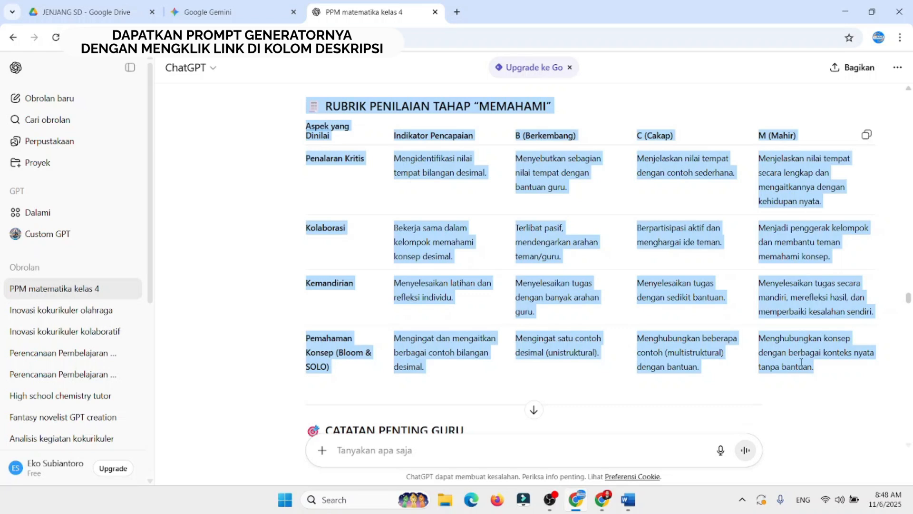
Step: Return to Word and delete the short Memahami content between the MEMAHAMI and MENGAPLIKASIKAN headings
{"action": "left_click", "coordinate": [627, 500]}
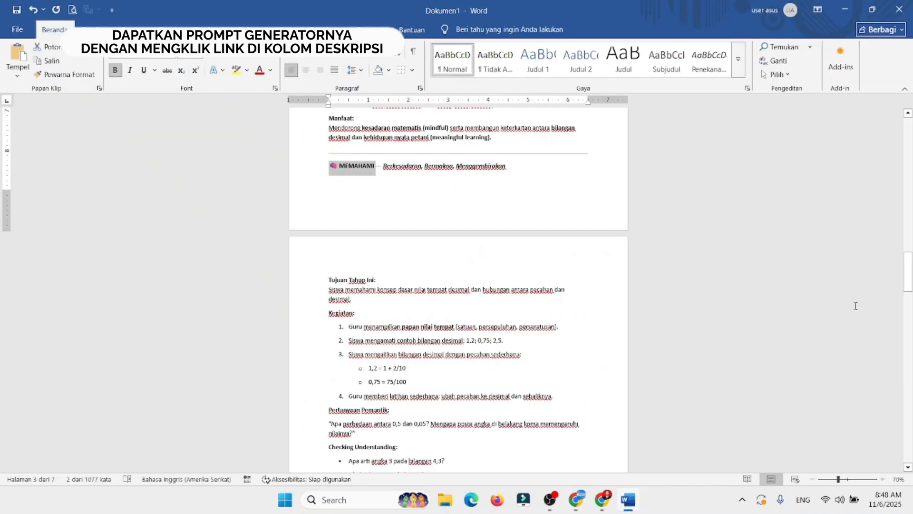
{"action": "scroll", "coordinate": [457, 247], "scroll_direction": "up", "scroll_amount": 3}
{"action": "scroll", "coordinate": [457, 247], "scroll_direction": "down", "scroll_amount": 1}
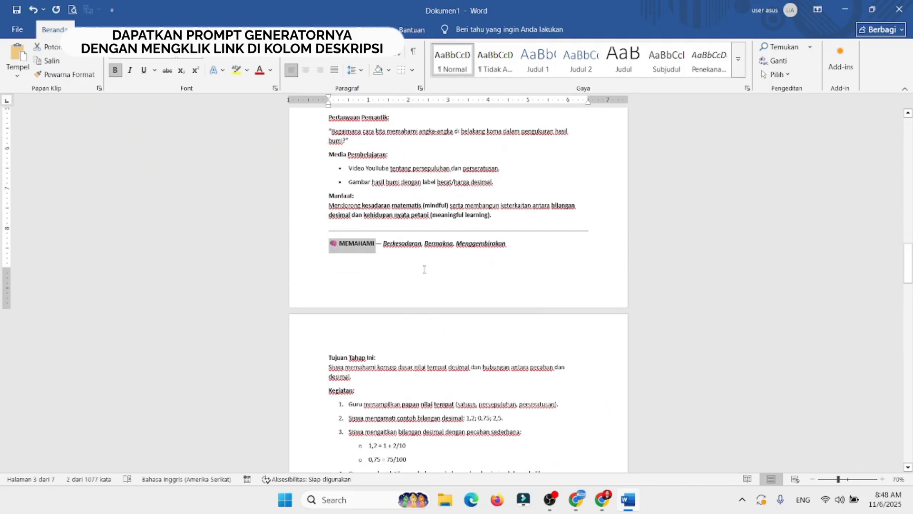
{"action": "left_click", "coordinate": [352, 252]}
{"action": "left_click_drag", "start_coordinate": [326, 357], "coordinate": [584, 169]}
{"action": "scroll", "coordinate": [584, 169], "scroll_direction": "down", "scroll_amount": 10}
{"action": "key", "text": "Delete"}
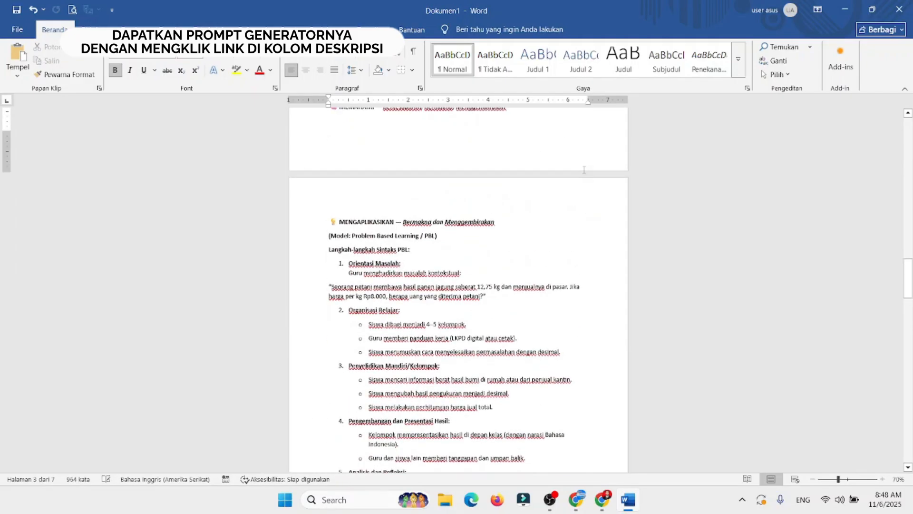
Step: Paste the copied Tahap Memahami scenario on the empty line under the MEMAHAMI heading
{"action": "scroll", "coordinate": [840, 211], "scroll_direction": "up", "scroll_amount": 2}
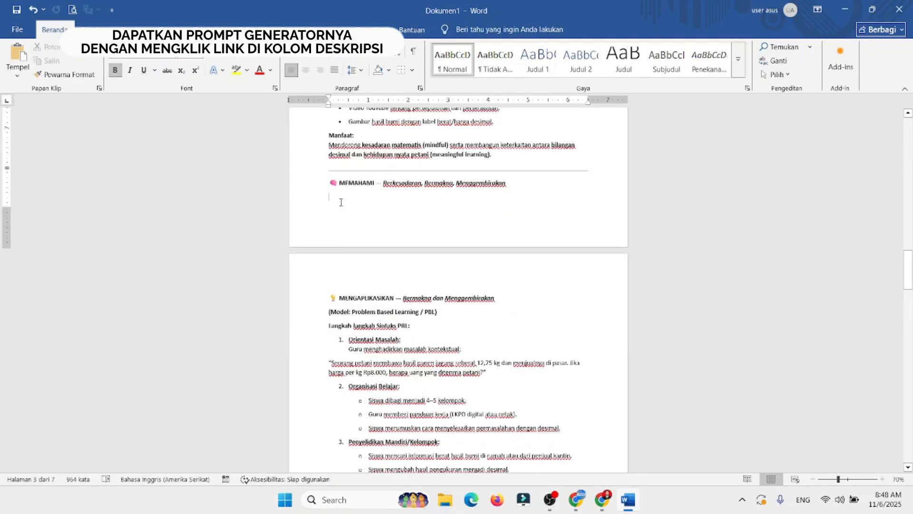
{"action": "left_click", "coordinate": [338, 197]}
{"action": "key", "text": "ctrl+v"}
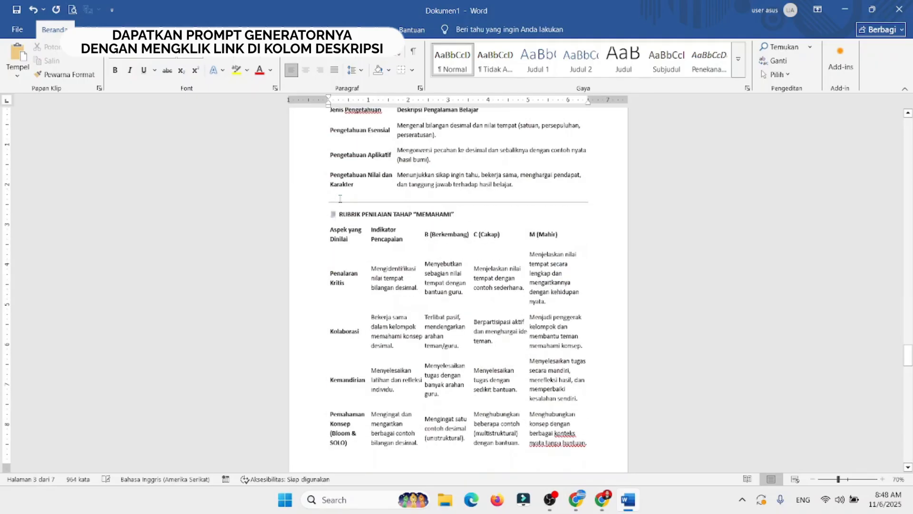
{"action": "left_click_drag", "start_coordinate": [911, 338], "coordinate": [912, 318]}
{"action": "left_click", "coordinate": [393, 340]}
{"action": "key", "text": "Delete"}
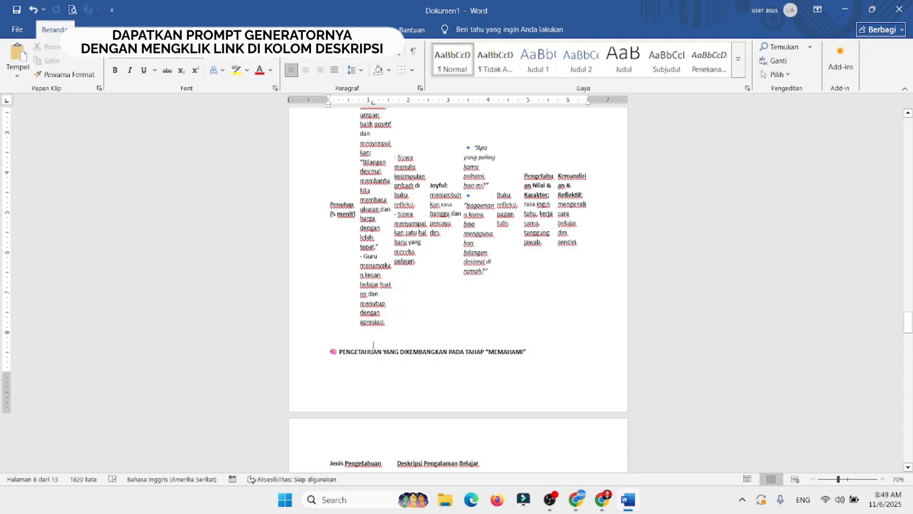
{"action": "key", "text": "ctrl+z"}
Step: Delete the horizontal divider line above the RUBRIK PENILAIAN TAHAP "MEMAHAMI" heading
{"action": "left_click_drag", "start_coordinate": [909, 331], "coordinate": [908, 349]}
{"action": "left_click", "coordinate": [505, 210]}
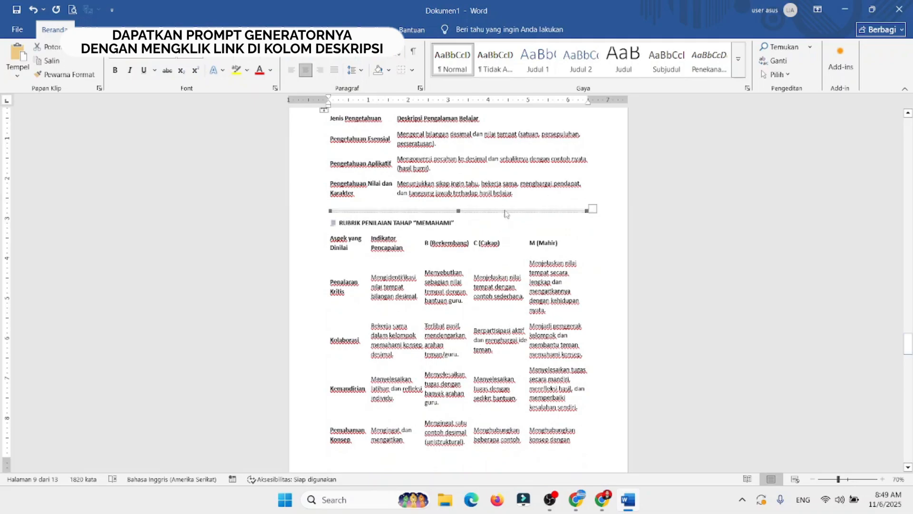
{"action": "key", "text": "Delete"}
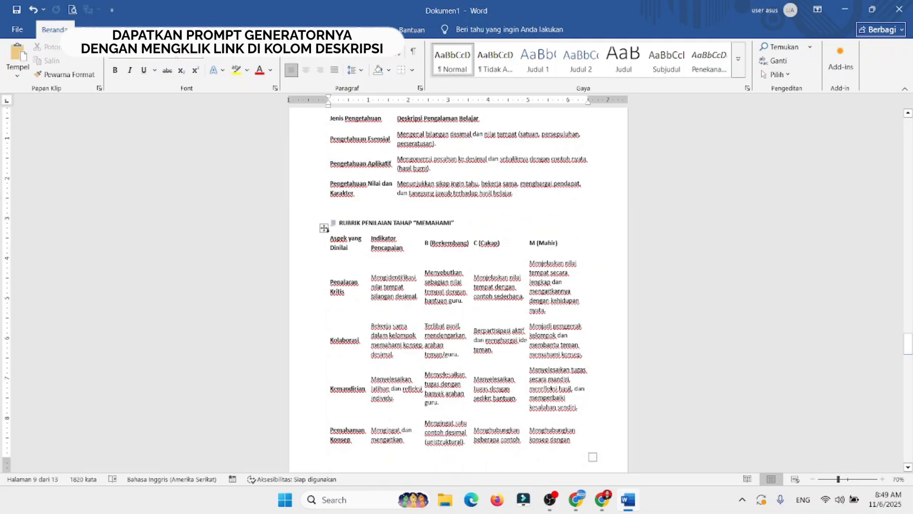
Step: Apply all borders to the rubric table under RUBRIK PENILAIAN TAHAP "MEMAHAMI" and centre the text of its header row
{"action": "left_click", "coordinate": [324, 227]}
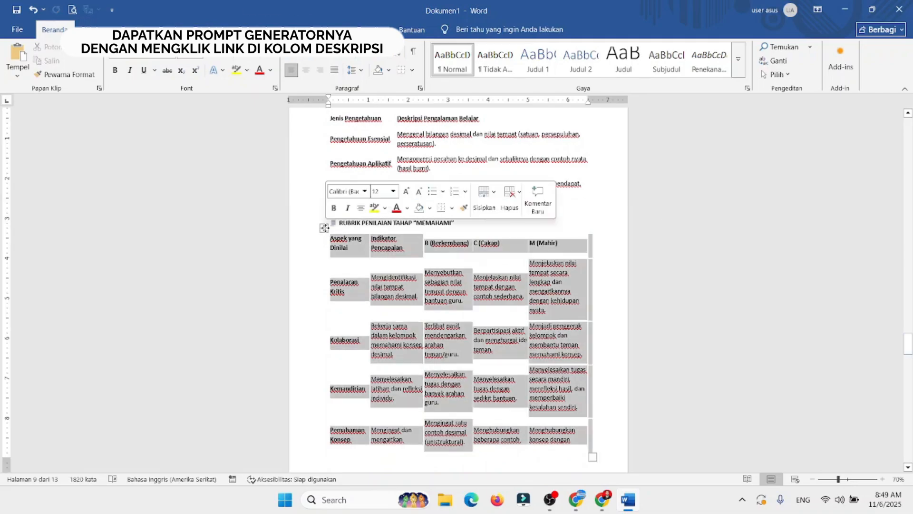
{"action": "left_click", "coordinate": [452, 207]}
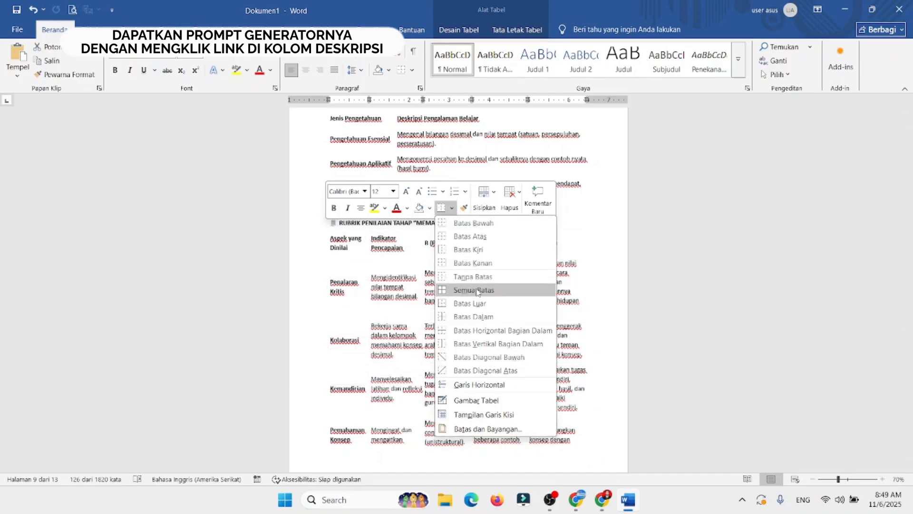
{"action": "left_click", "coordinate": [468, 290]}
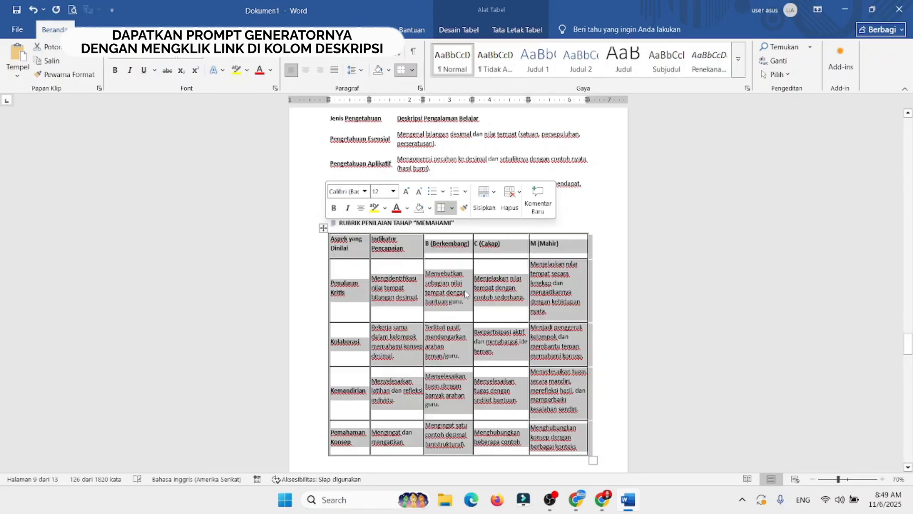
{"action": "left_click", "coordinate": [466, 293]}
{"action": "left_click_drag", "start_coordinate": [357, 256], "coordinate": [552, 248]}
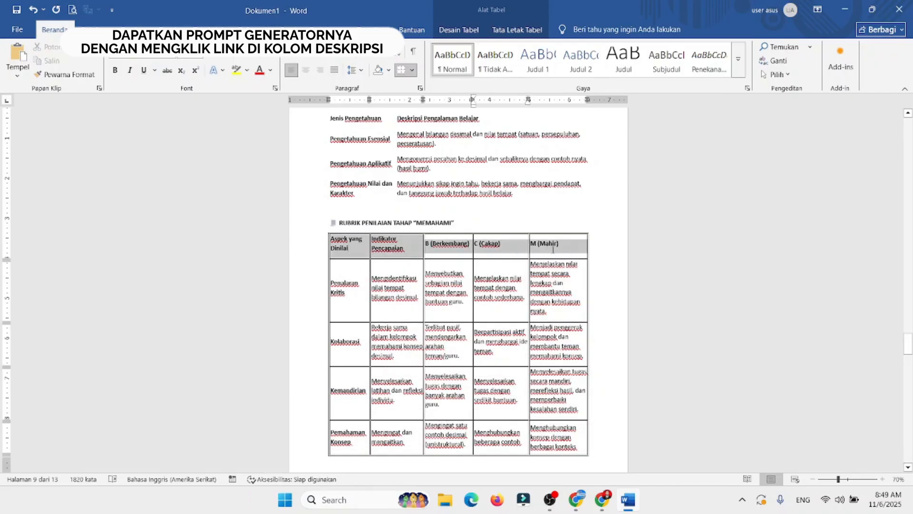
{"action": "left_click", "coordinate": [305, 72]}
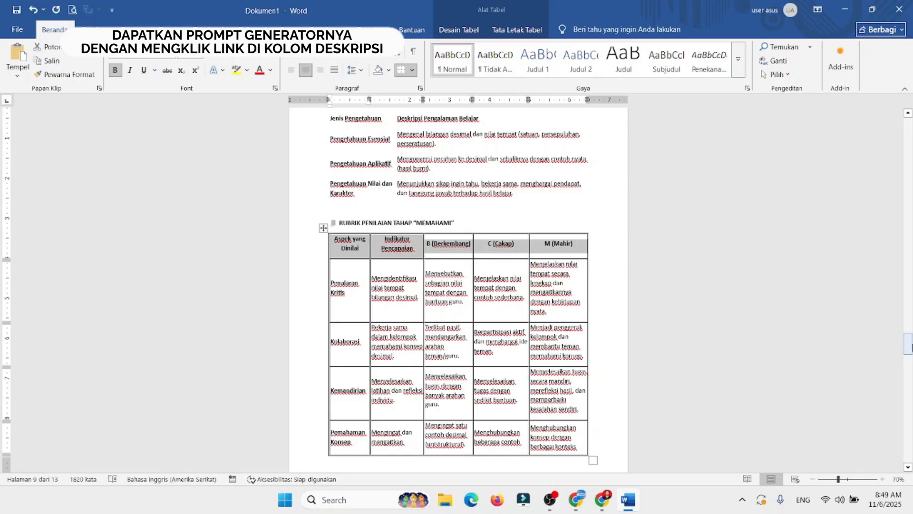
Step: Delete the short PBL content and divider line between the MENGAPLIKASIKAN and MEREFLEKSI headings
{"action": "left_click_drag", "start_coordinate": [909, 345], "coordinate": [895, 370]}
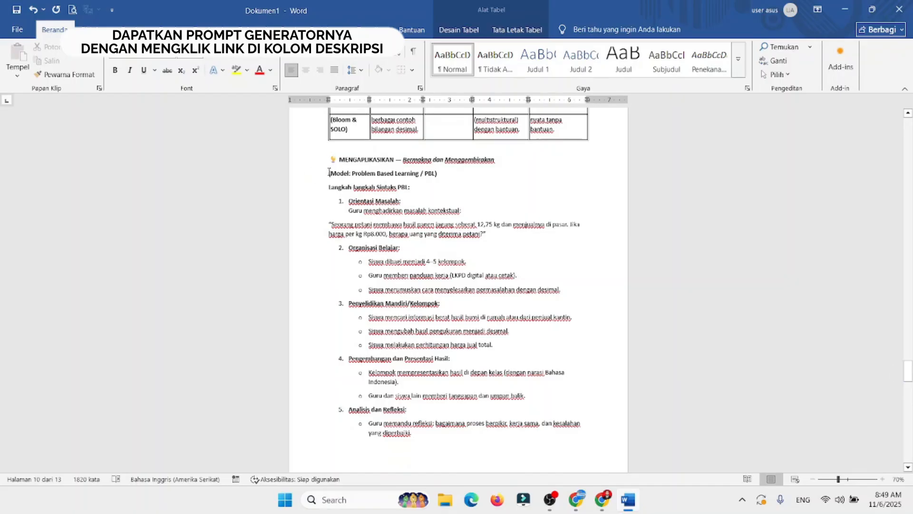
{"action": "left_click_drag", "start_coordinate": [328, 172], "coordinate": [361, 213]}
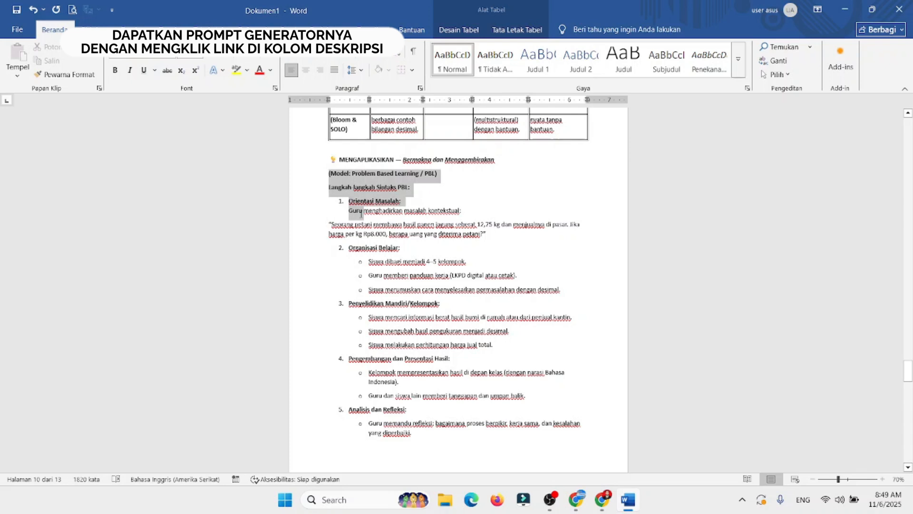
{"action": "left_click_drag", "start_coordinate": [361, 212], "coordinate": [416, 365]}
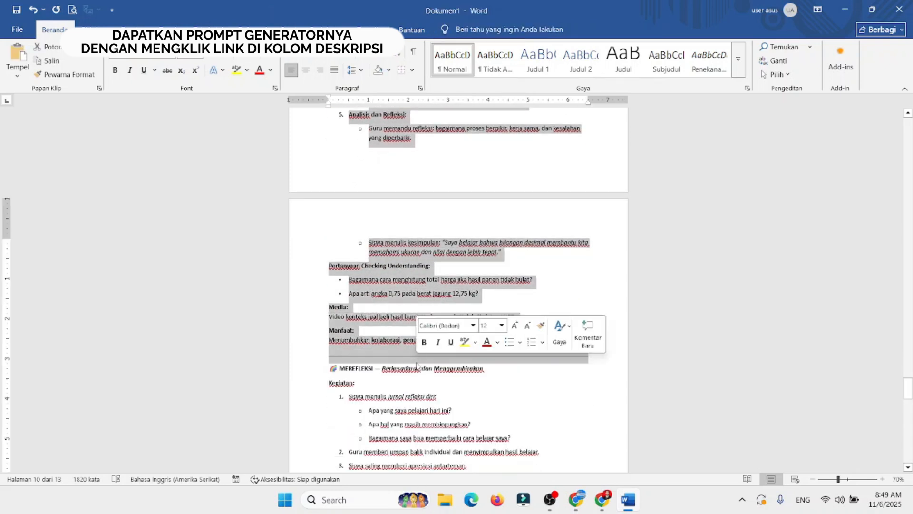
{"action": "key", "text": "Delete"}
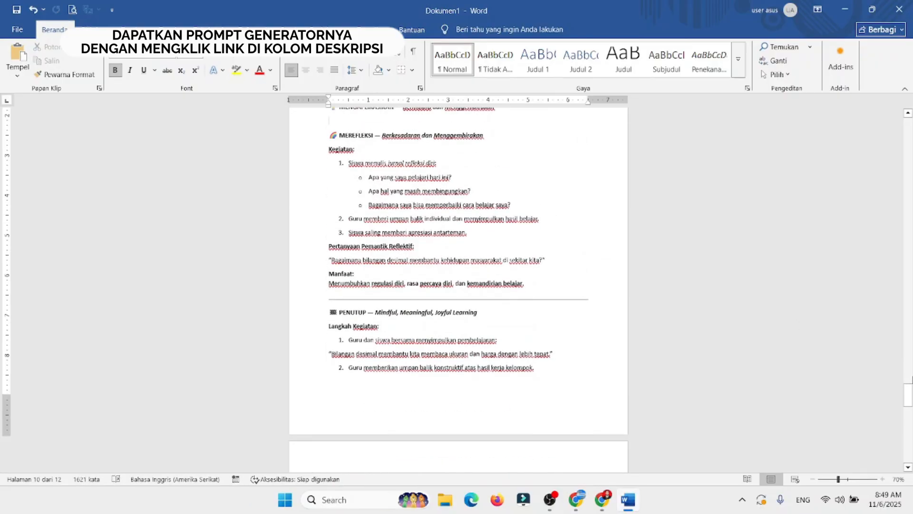
Step: Switch to ChatGPT and copy the Tahap Mengaplikasikan scenario from its SKENARIO PEMBELAJARAN heading through the end of the rubric table
{"action": "scroll", "coordinate": [459, 266], "scroll_direction": "up", "scroll_amount": 1}
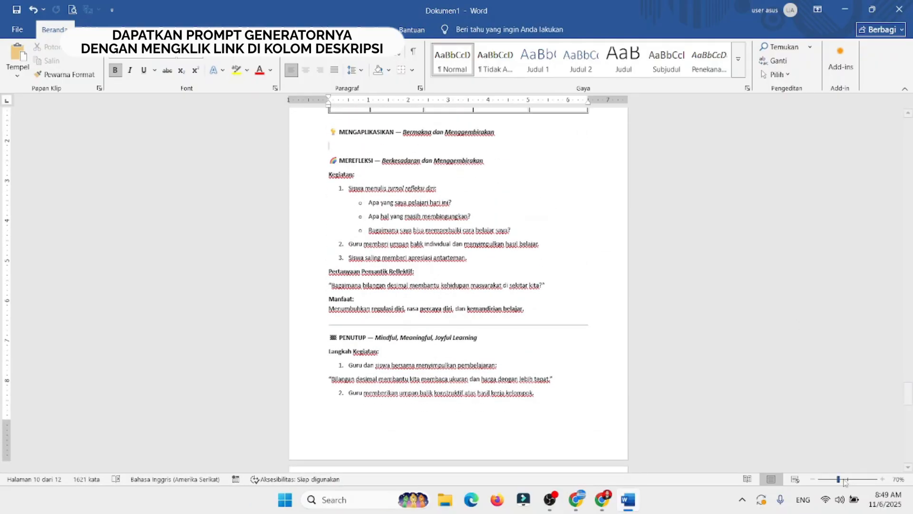
{"action": "left_click", "coordinate": [843, 480]}
{"action": "left_click_drag", "start_coordinate": [842, 479], "coordinate": [847, 479]}
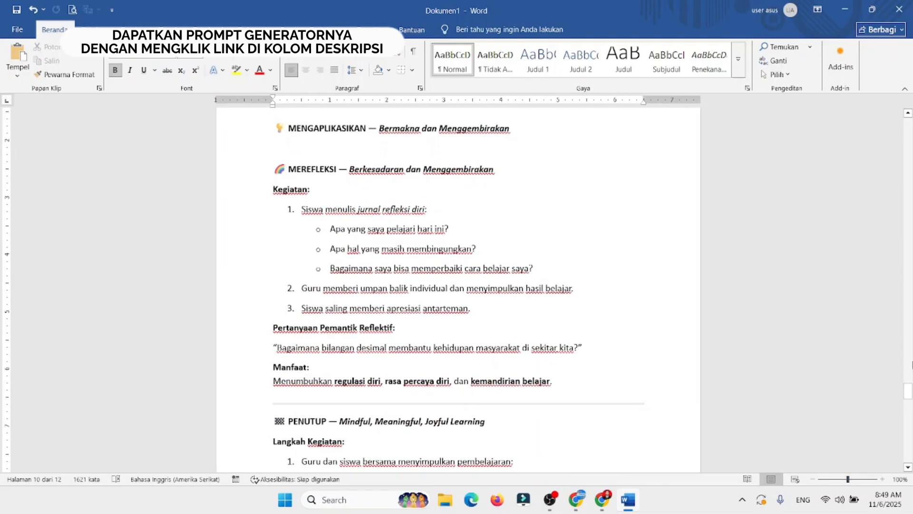
{"action": "left_click_drag", "start_coordinate": [909, 393], "coordinate": [909, 386]}
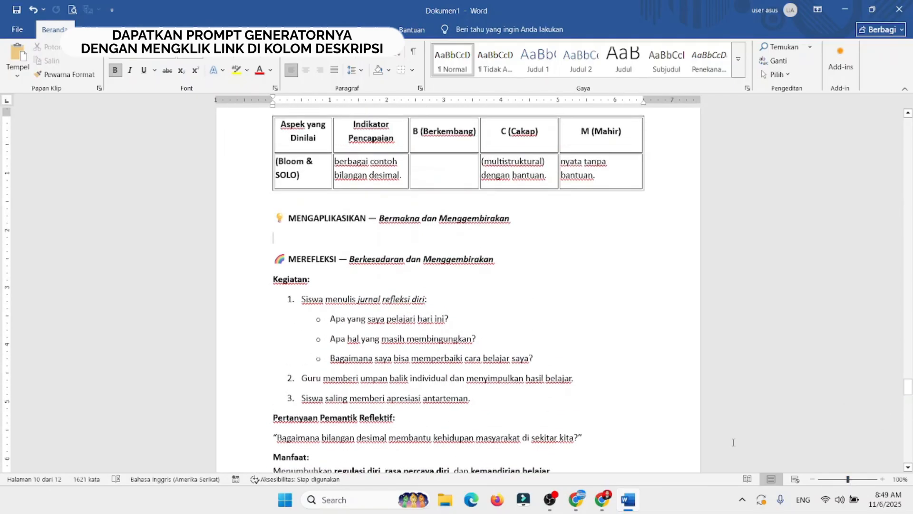
{"action": "left_click", "coordinate": [577, 500]}
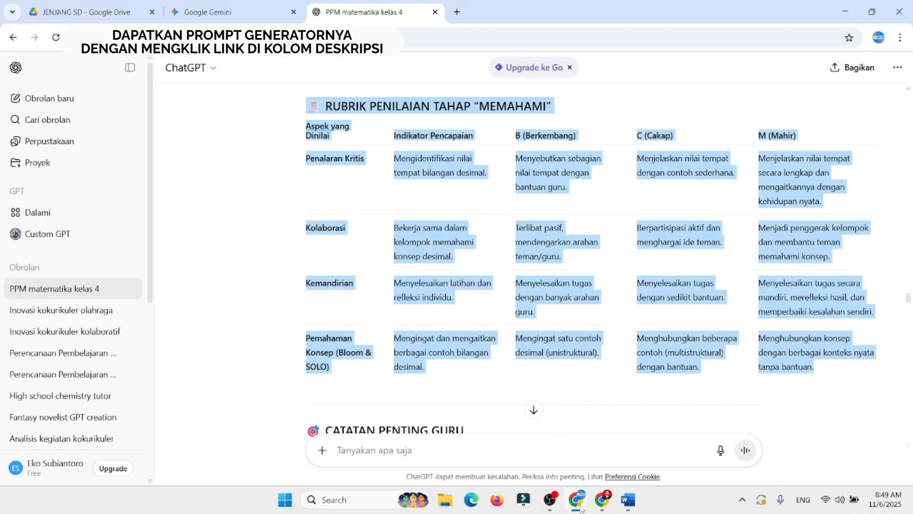
{"action": "scroll", "coordinate": [912, 356], "scroll_direction": "down", "scroll_amount": 7}
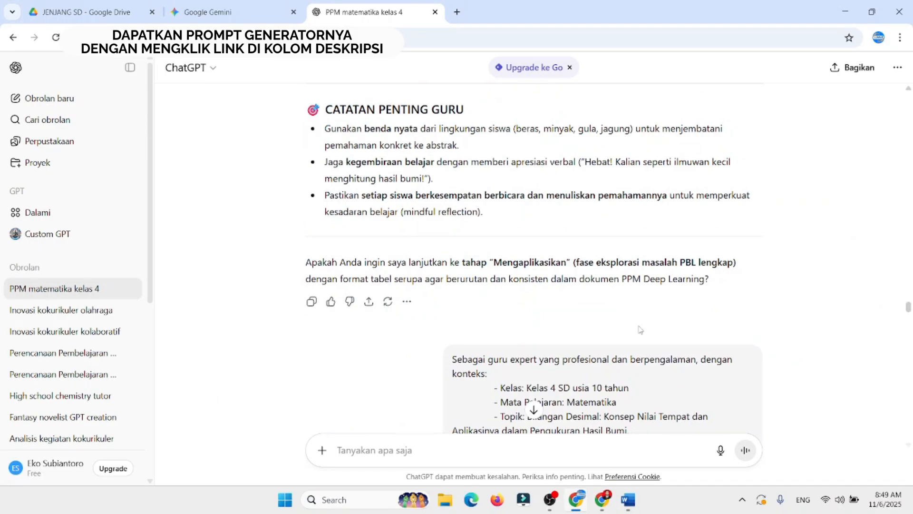
{"action": "scroll", "coordinate": [640, 329], "scroll_direction": "down", "scroll_amount": 10}
{"action": "scroll", "coordinate": [639, 326], "scroll_direction": "down", "scroll_amount": 6}
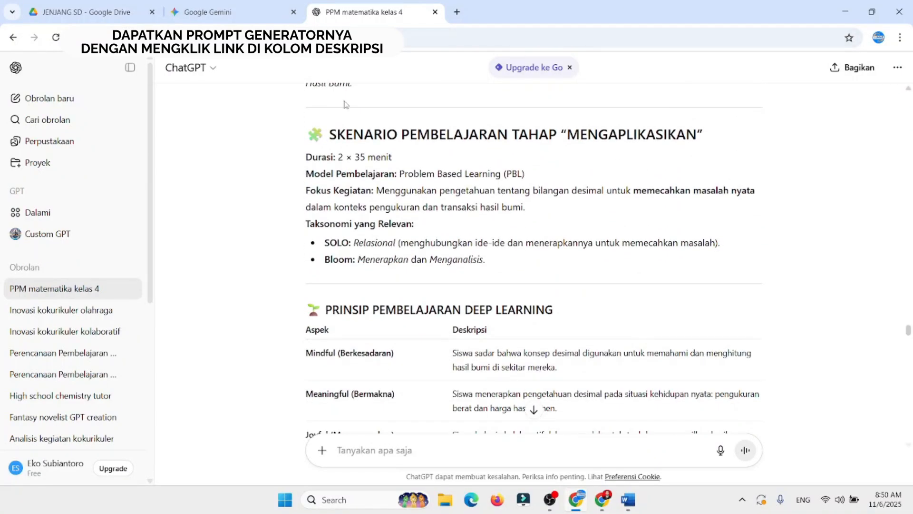
{"action": "left_click_drag", "start_coordinate": [305, 138], "coordinate": [912, 371]}
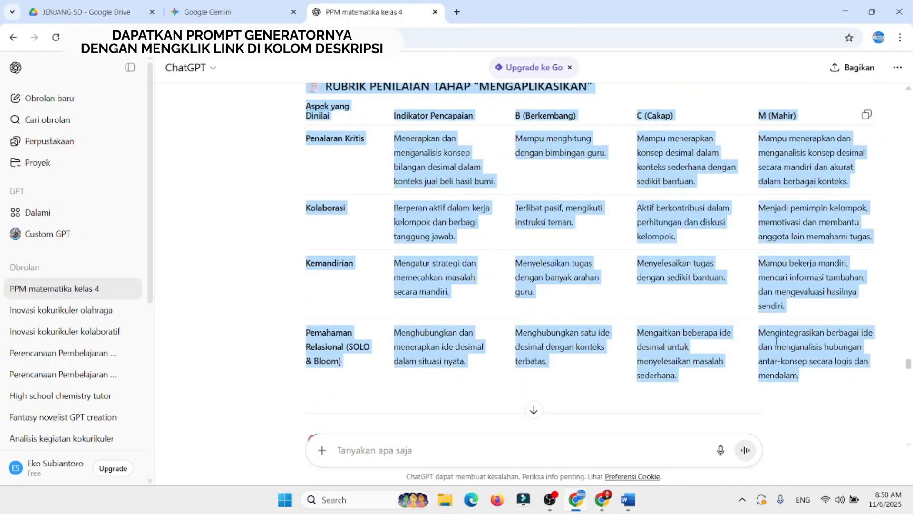
{"action": "key", "text": "ctrl+c"}
Step: Return to Word and paste the copied Tahap Mengaplikasikan scenario on the empty line under the MENGAPLIKASIKAN heading
{"action": "left_click", "coordinate": [628, 500]}
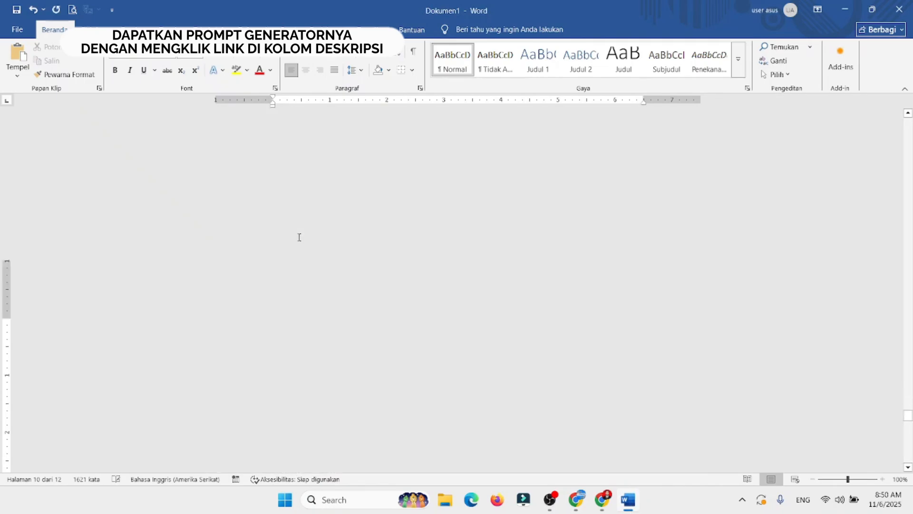
{"action": "scroll", "coordinate": [912, 291], "scroll_direction": "up", "scroll_amount": 15}
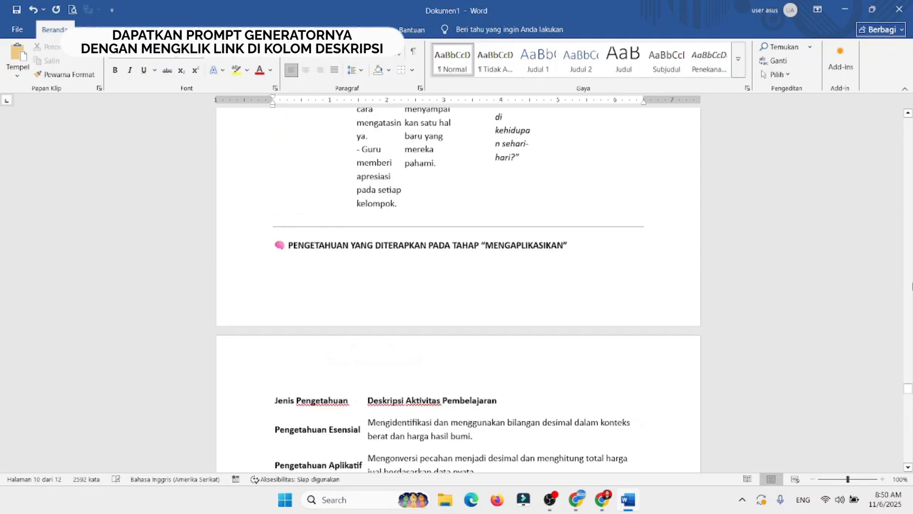
{"action": "scroll", "coordinate": [912, 398], "scroll_direction": "up", "scroll_amount": 20}
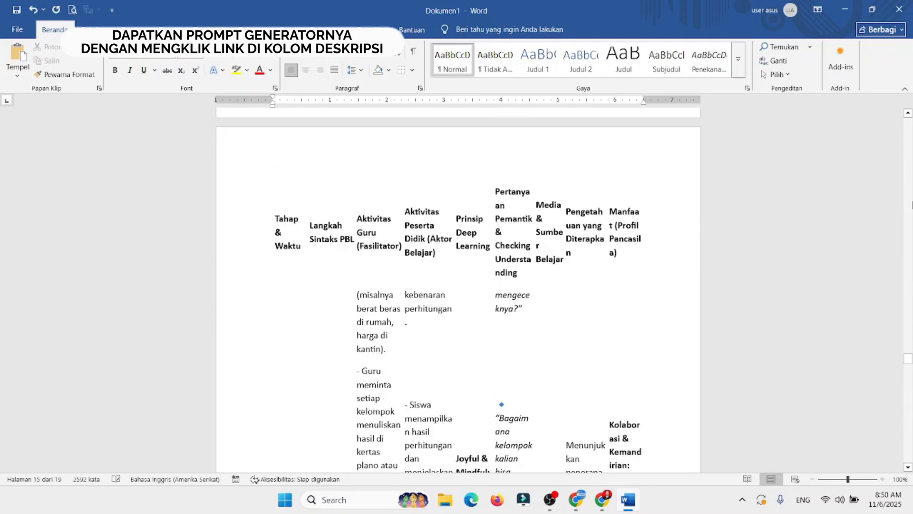
{"action": "scroll", "coordinate": [912, 205], "scroll_direction": "up", "scroll_amount": 20}
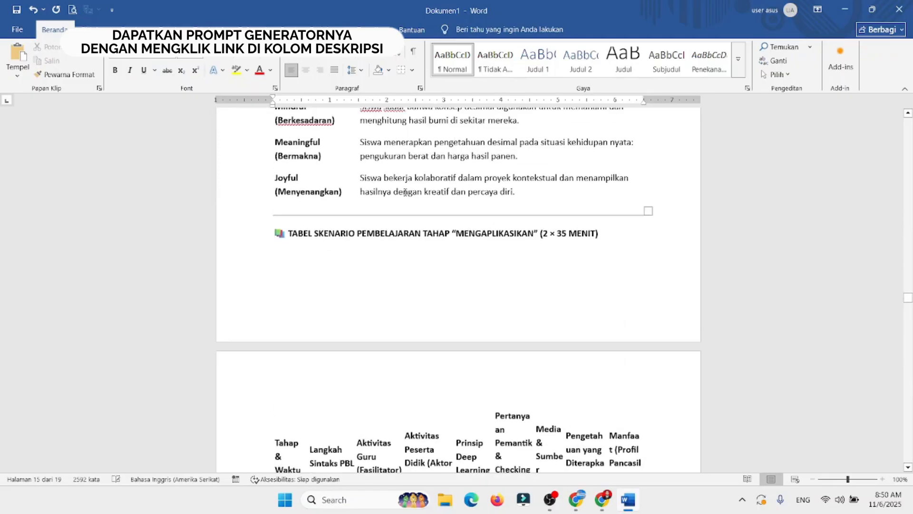
Step: Replace the divider line above the TABEL SKENARIO PEMBELAJARAN TAHAP "MENGAPLIKASIKAN" heading with blank lines that push the heading onto the next page
{"action": "left_click", "coordinate": [370, 216]}
{"action": "key", "text": "Delete"}
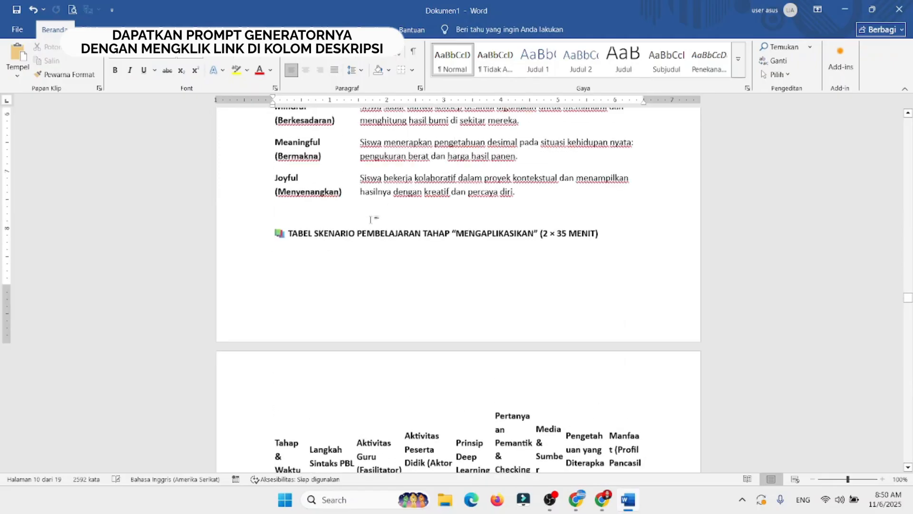
{"action": "key", "text": "Return"}
{"action": "key", "text": "Return"}
{"action": "key", "text": "Return"}
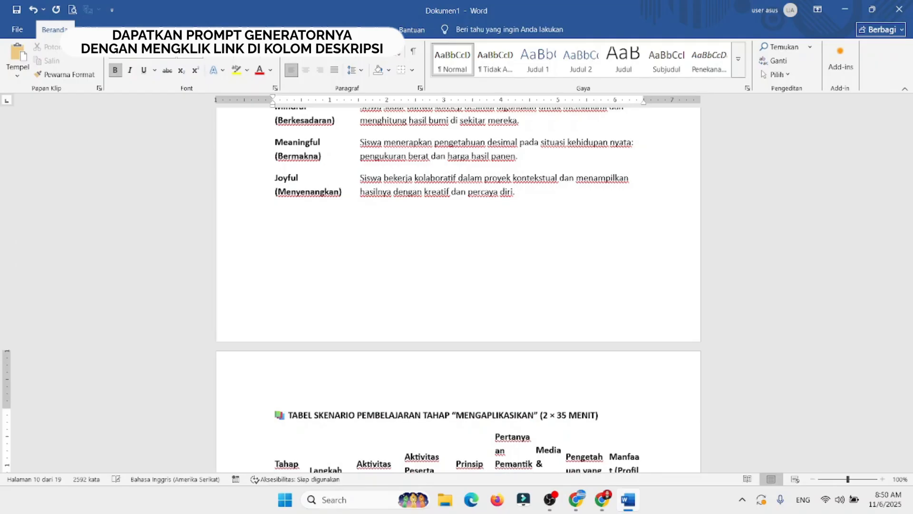
{"action": "key", "text": "Down"}
{"action": "key", "text": "Down"}
{"action": "key", "text": "Down"}
{"action": "key", "text": "Down"}
{"action": "key", "text": "Down"}
{"action": "key", "text": "Down"}
{"action": "key", "text": "Down"}
{"action": "key", "text": "Down"}
{"action": "key", "text": "Down"}
{"action": "key", "text": "Down"}
{"action": "key", "text": "Down"}
{"action": "key", "text": "Down"}
{"action": "key", "text": "Down"}
{"action": "key", "text": "Down"}
{"action": "key", "text": "Down"}
{"action": "key", "text": "Down"}
{"action": "key", "text": "Down"}
{"action": "key", "text": "Down"}
{"action": "key", "text": "Down"}
{"action": "key", "text": "Down"}
Step: Apply all borders to the Tahap Mengaplikasikan scenario table and centre the text of its header row
{"action": "left_click", "coordinate": [912, 243]}
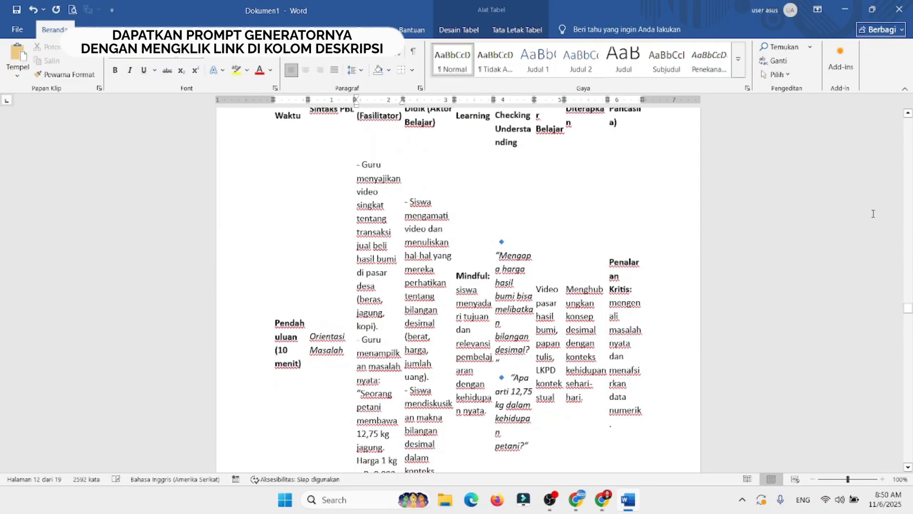
{"action": "left_click", "coordinate": [911, 294]}
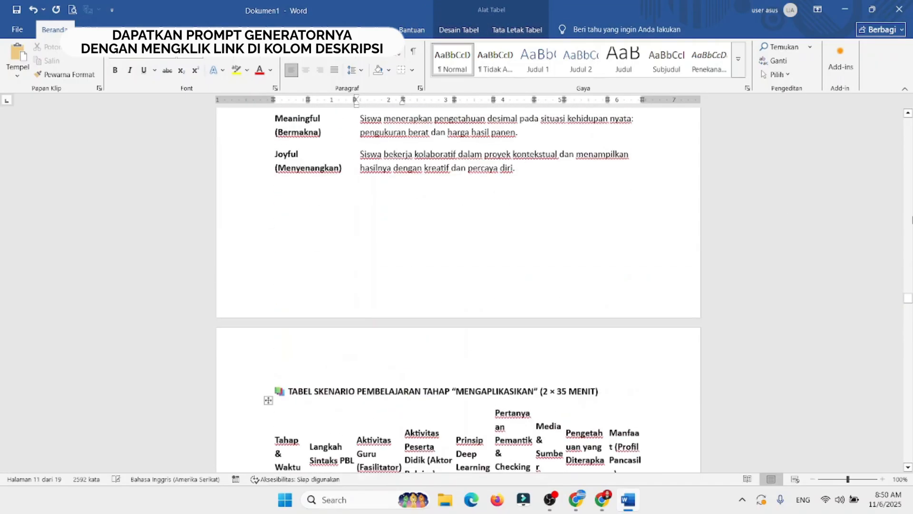
{"action": "left_click", "coordinate": [268, 404]}
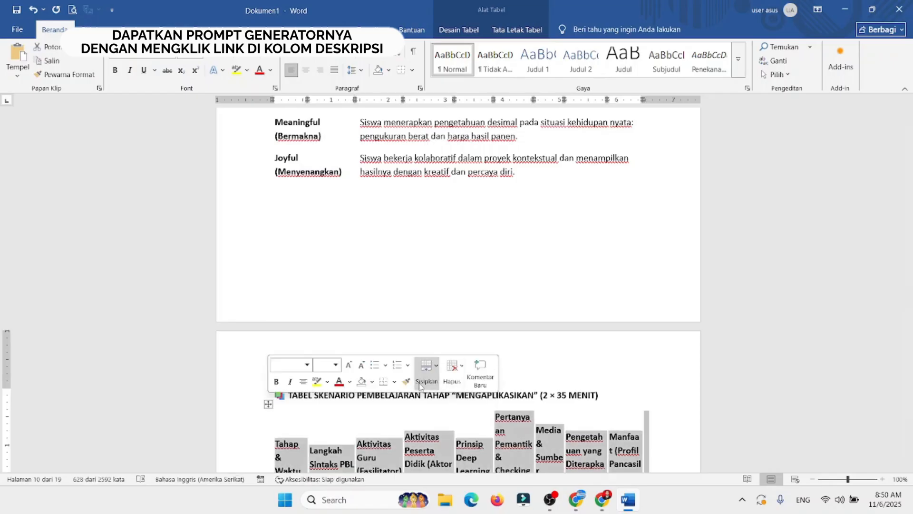
{"action": "left_click", "coordinate": [395, 382]}
{"action": "left_click", "coordinate": [418, 227]}
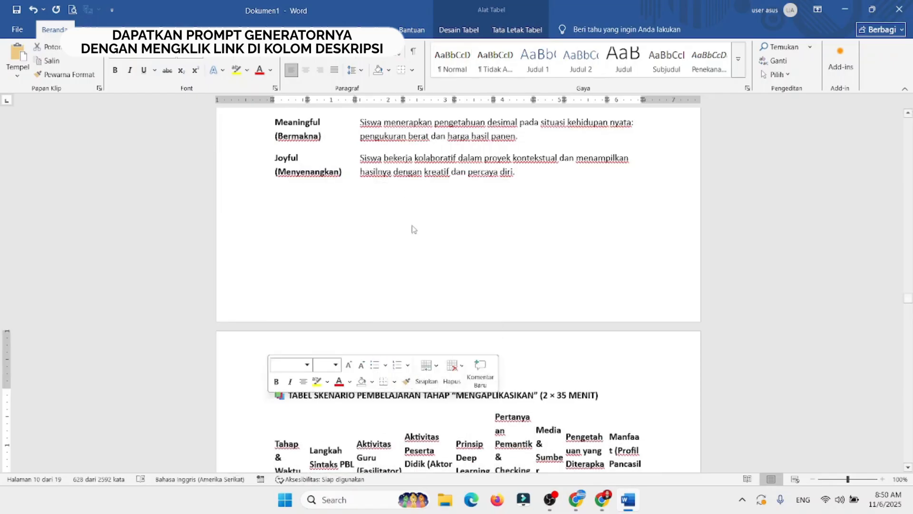
{"action": "scroll", "coordinate": [909, 468], "scroll_direction": "down", "scroll_amount": 5}
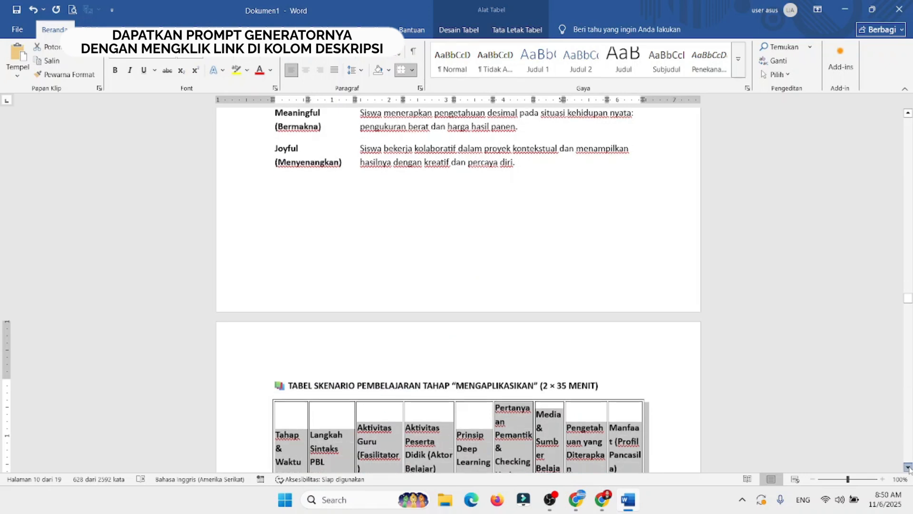
{"action": "left_click", "coordinate": [557, 321]}
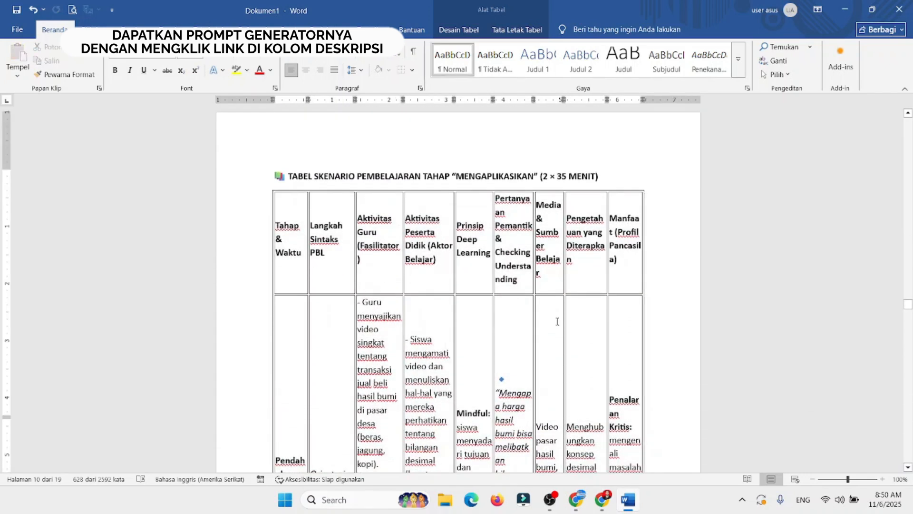
{"action": "left_click_drag", "start_coordinate": [414, 264], "coordinate": [621, 272]}
{"action": "left_click", "coordinate": [310, 72]}
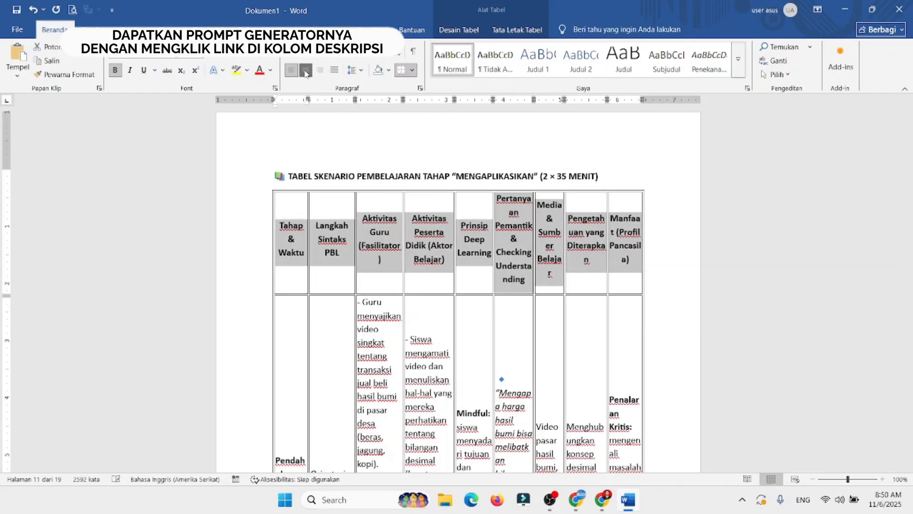
Step: Delete the horizontal divider line above the RUBRIK PENILAIAN TAHAP "MENGAPLIKASIKAN" heading
{"action": "scroll", "coordinate": [912, 366], "scroll_direction": "down", "scroll_amount": 20}
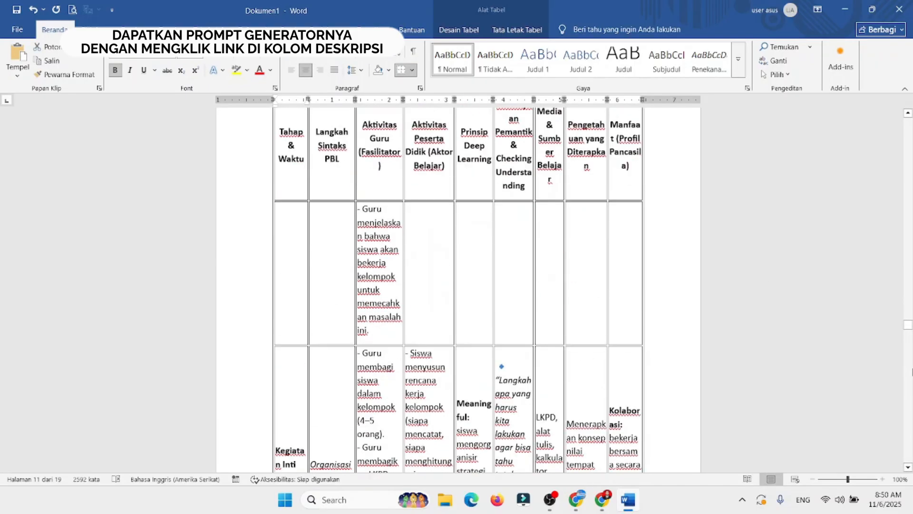
{"action": "scroll", "coordinate": [912, 371], "scroll_direction": "down", "scroll_amount": 15}
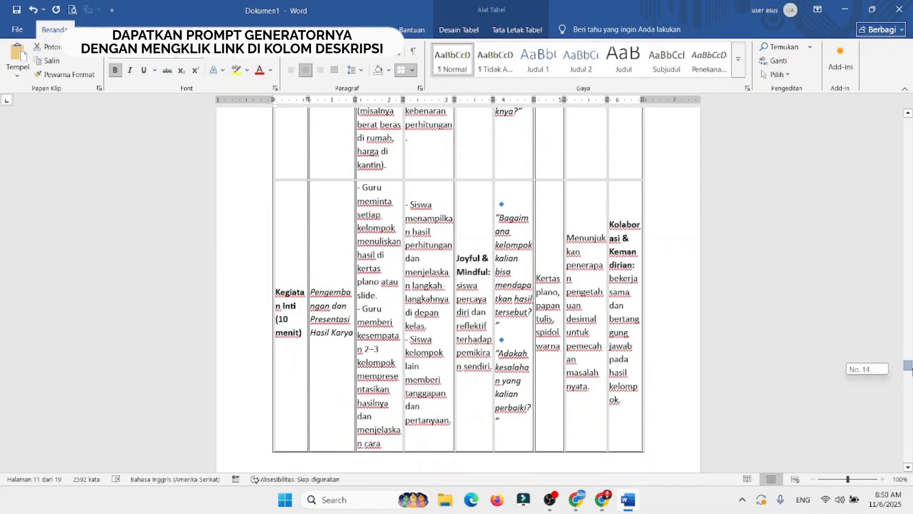
{"action": "left_click_drag", "start_coordinate": [910, 369], "coordinate": [911, 400]}
{"action": "left_click", "coordinate": [388, 329]}
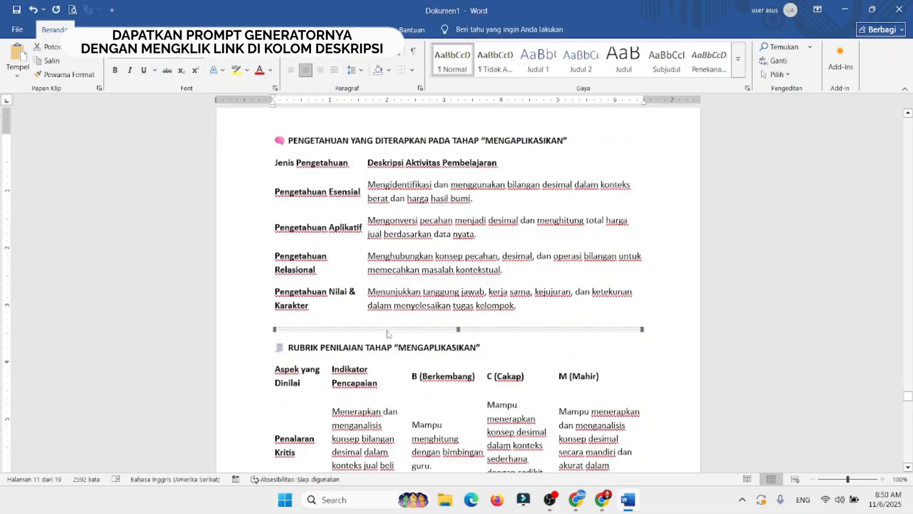
{"action": "key", "text": "Delete"}
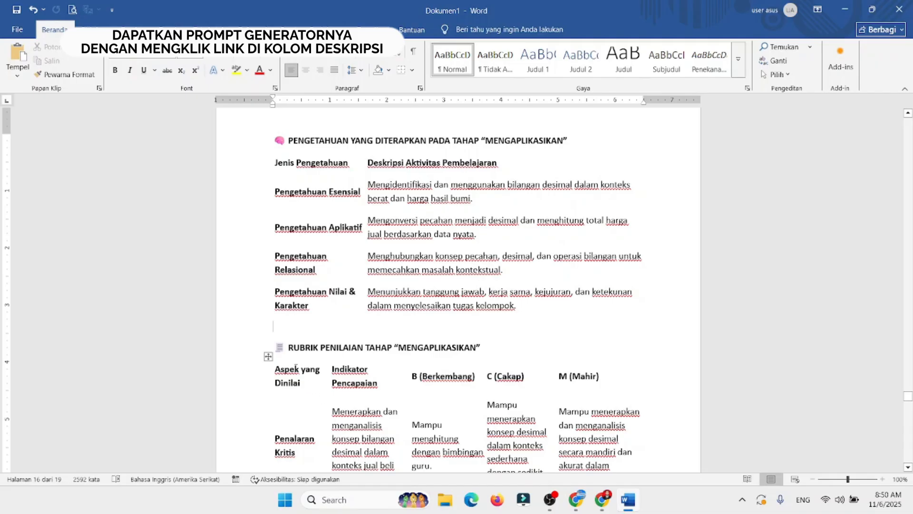
Step: Apply all borders to the rubric table under RUBRIK PENILAIAN TAHAP "MENGAPLIKASIKAN" and centre the text of its header row
{"action": "left_click", "coordinate": [268, 357]}
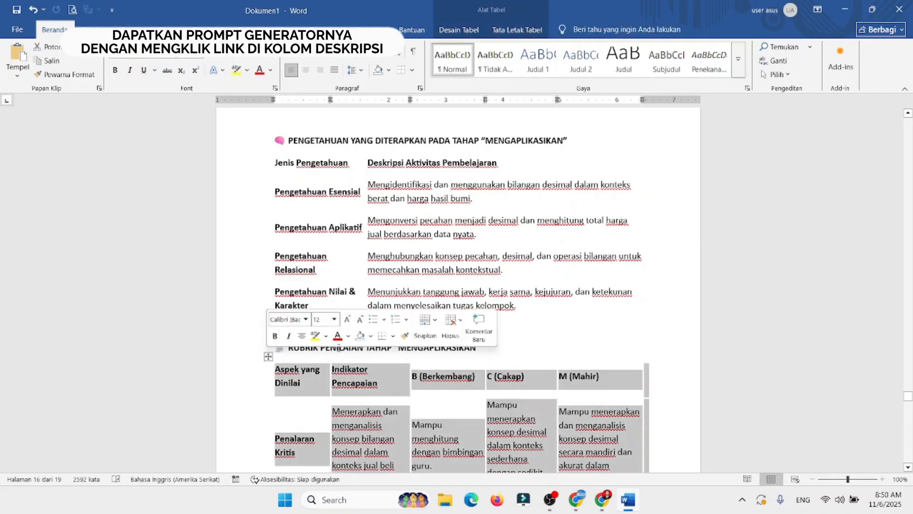
{"action": "left_click", "coordinate": [393, 336]}
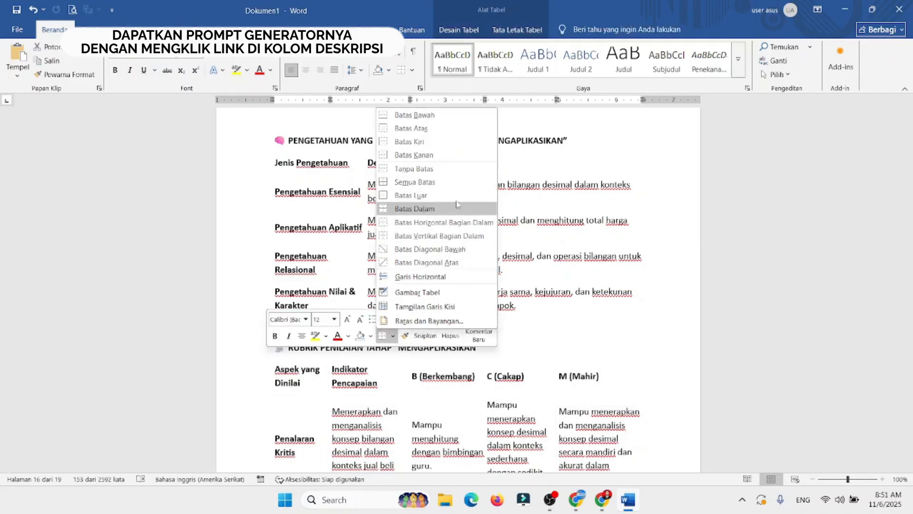
{"action": "left_click", "coordinate": [454, 182]}
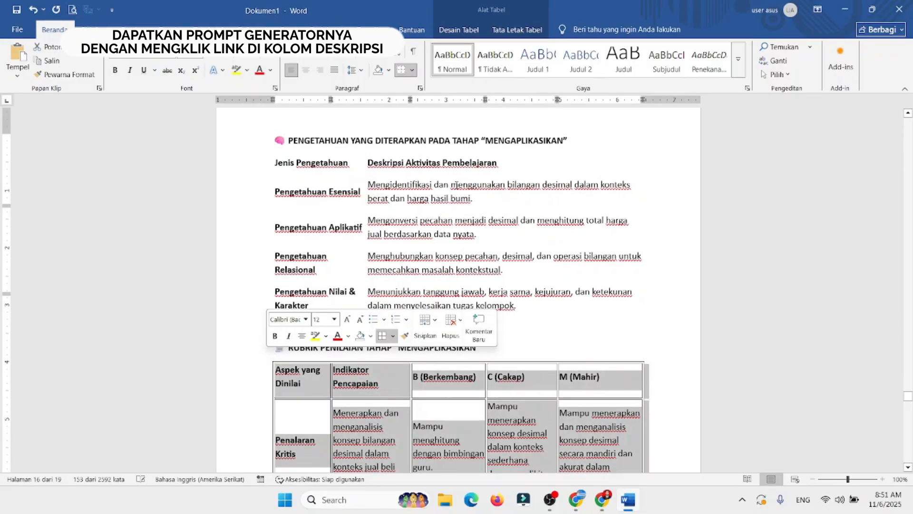
{"action": "left_click", "coordinate": [327, 376]}
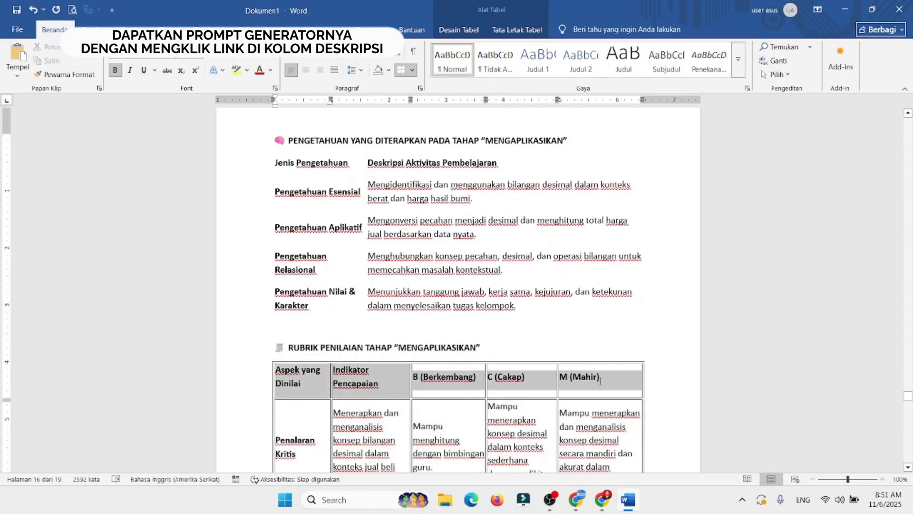
{"action": "left_click", "coordinate": [305, 70]}
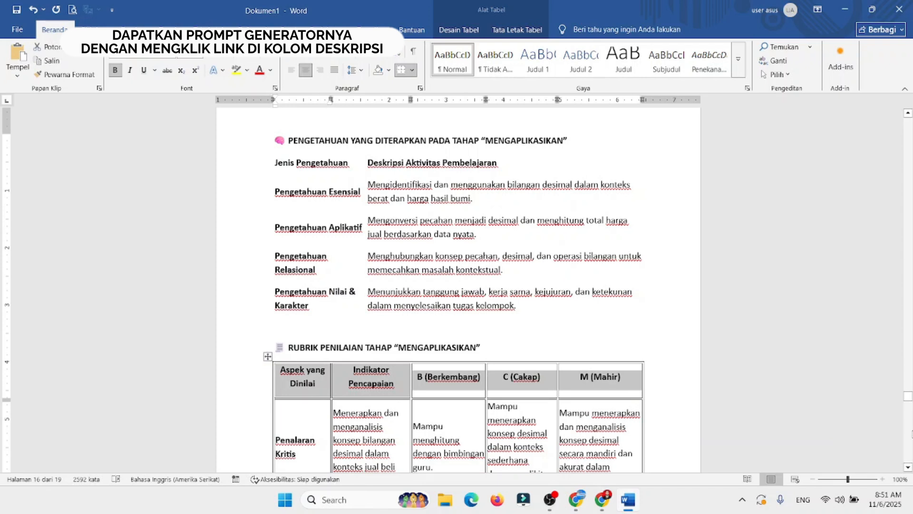
Step: Delete the old content under the MEREFLEKSI heading, from Kegiatan through the Manfaat text, leaving an empty line above 6. ASESMEN
{"action": "left_click_drag", "start_coordinate": [912, 447], "coordinate": [912, 371]}
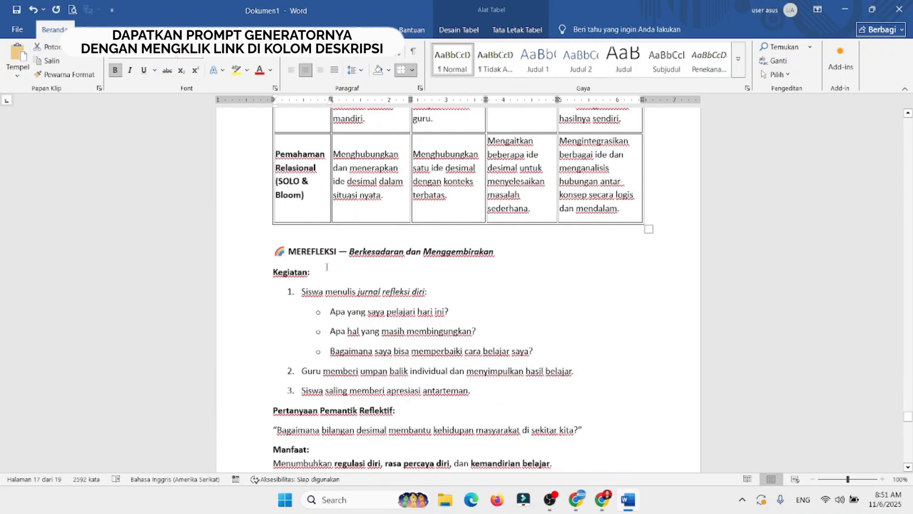
{"action": "left_click_drag", "start_coordinate": [273, 272], "coordinate": [515, 286]}
{"action": "key", "text": "Delete"}
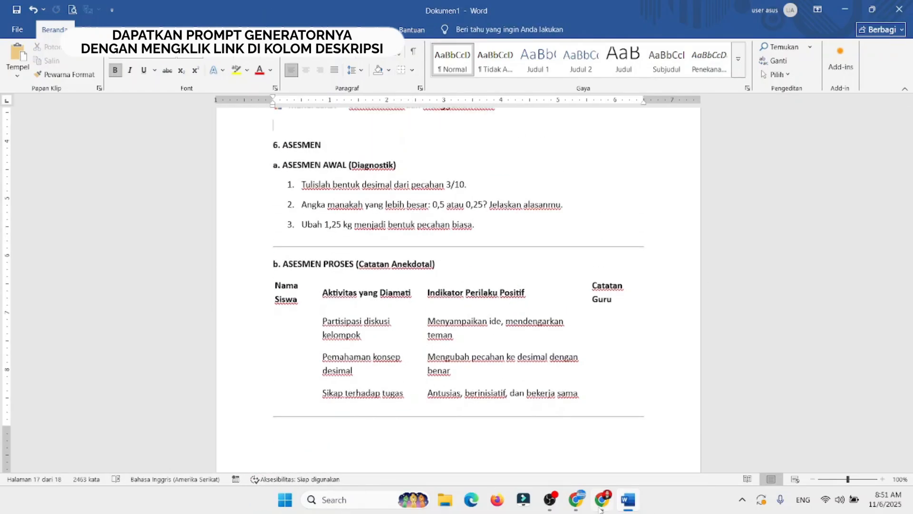
Step: Copy the SKENARIO PEMBELAJARAN TAHAP "MEREFLEKSIKAN" through its CATATAN GURU PROFESIONAL notes from ChatGPT and paste it under the MEREFLEKSI heading in Word
{"action": "left_click", "coordinate": [576, 499]}
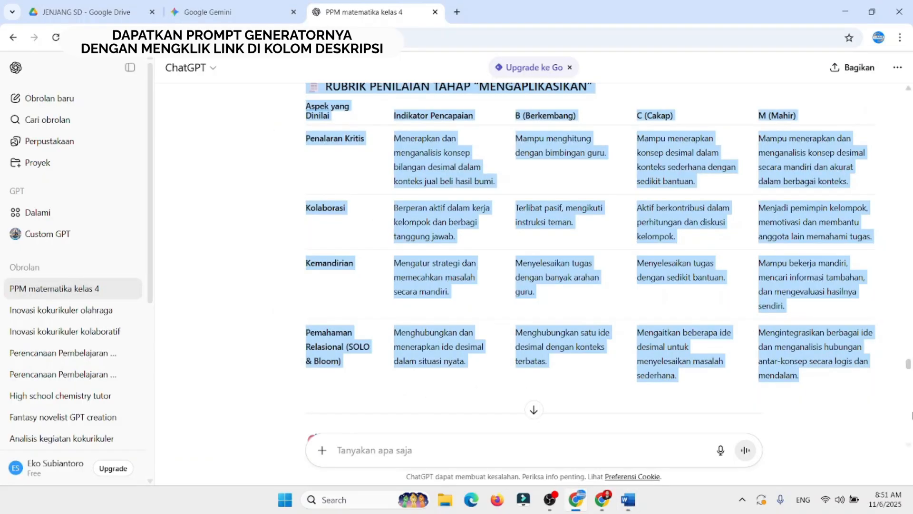
{"action": "left_click", "coordinate": [912, 413]}
{"action": "left_click", "coordinate": [912, 412]}
{"action": "left_click", "coordinate": [912, 412]}
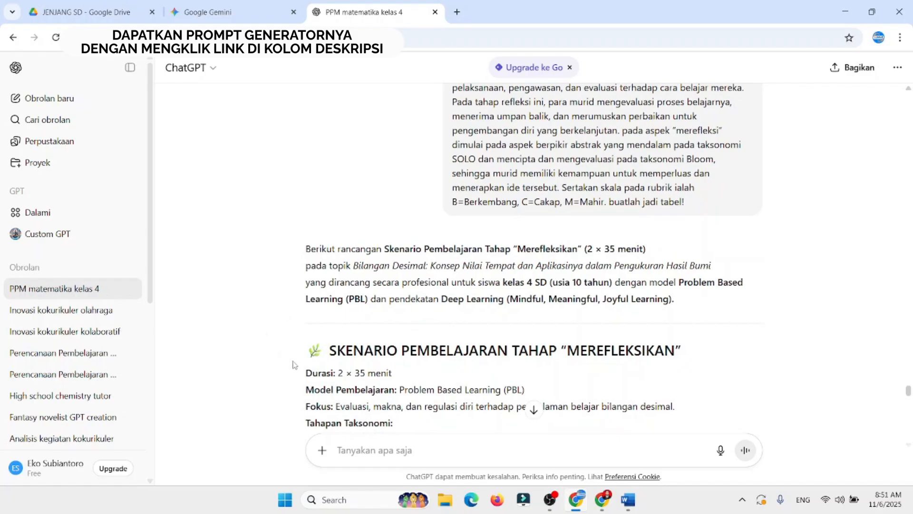
{"action": "left_click_drag", "start_coordinate": [312, 352], "coordinate": [750, 279]}
{"action": "key", "text": "ctrl+c"}
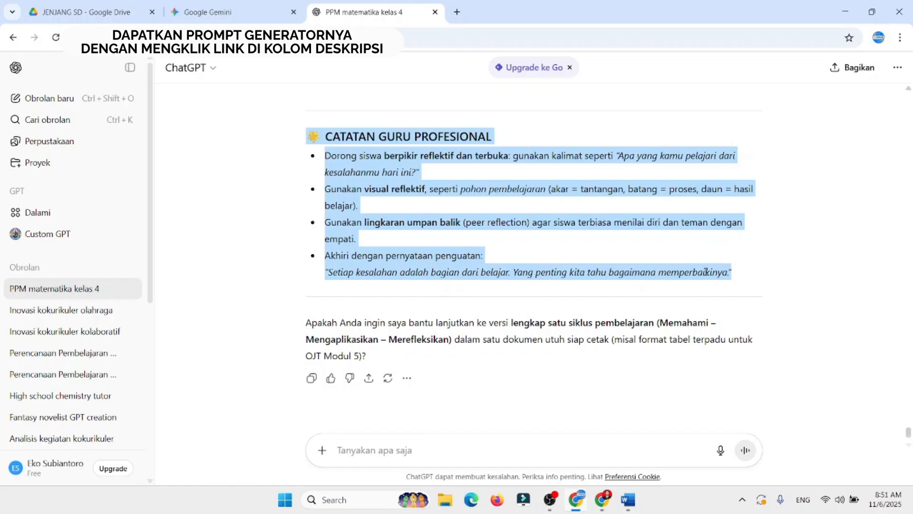
{"action": "left_click", "coordinate": [628, 499]}
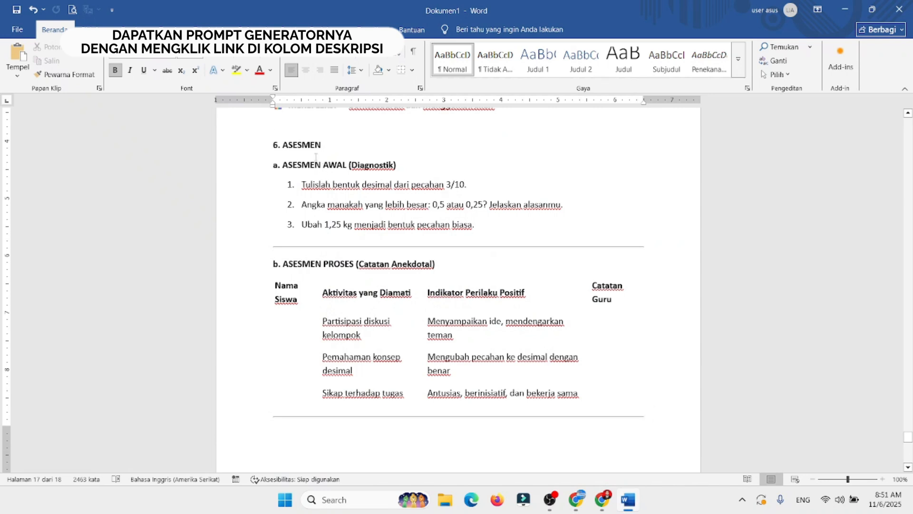
{"action": "key", "text": "ctrl+v"}
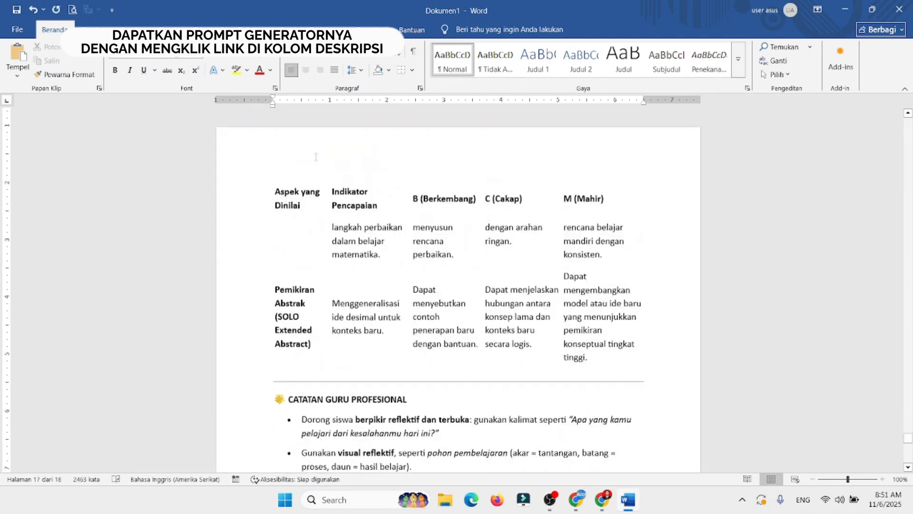
Step: Replace the divider line above the PENGETAHUAN YANG DIKEMBANGKAN DALAM TAHAP "MEREFLEKSIKAN" heading with blank lines that push the heading onto the next page
{"action": "scroll", "coordinate": [912, 278], "scroll_direction": "up", "scroll_amount": 12}
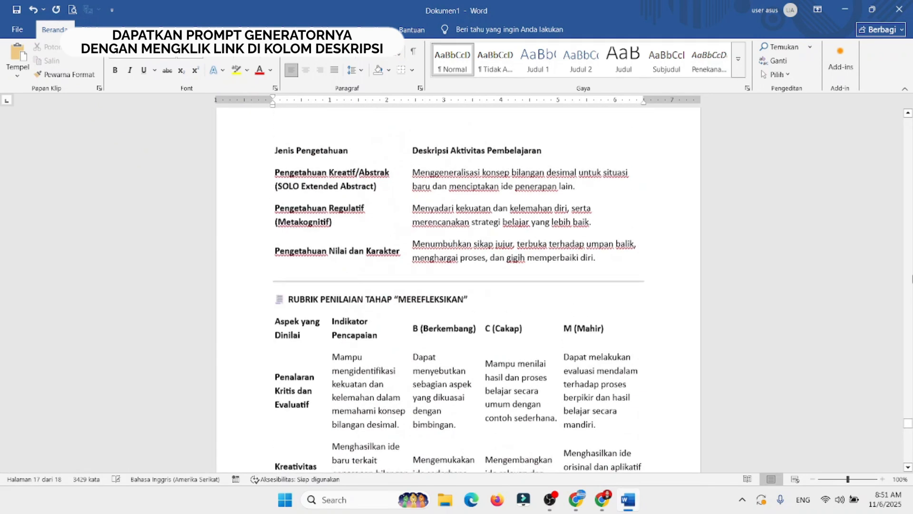
{"action": "scroll", "coordinate": [912, 246], "scroll_direction": "up", "scroll_amount": 5}
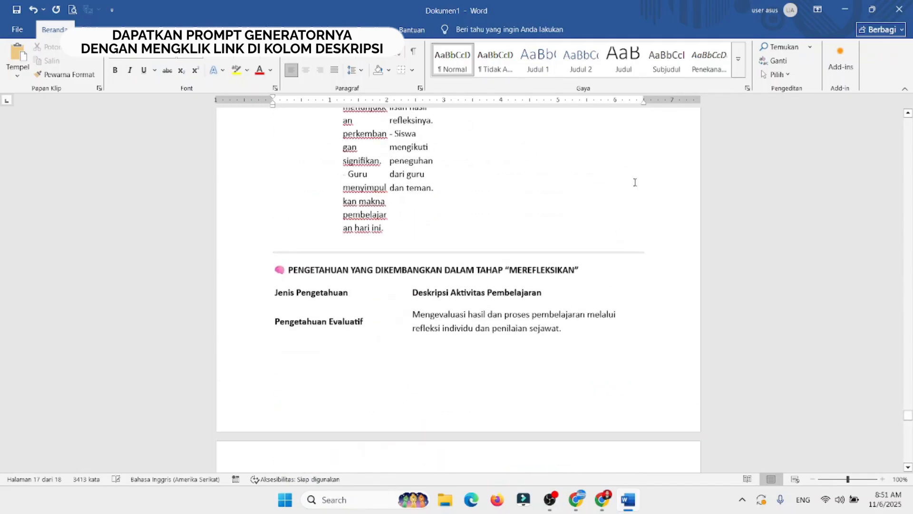
{"action": "left_click", "coordinate": [372, 253]}
{"action": "key", "text": "Delete"}
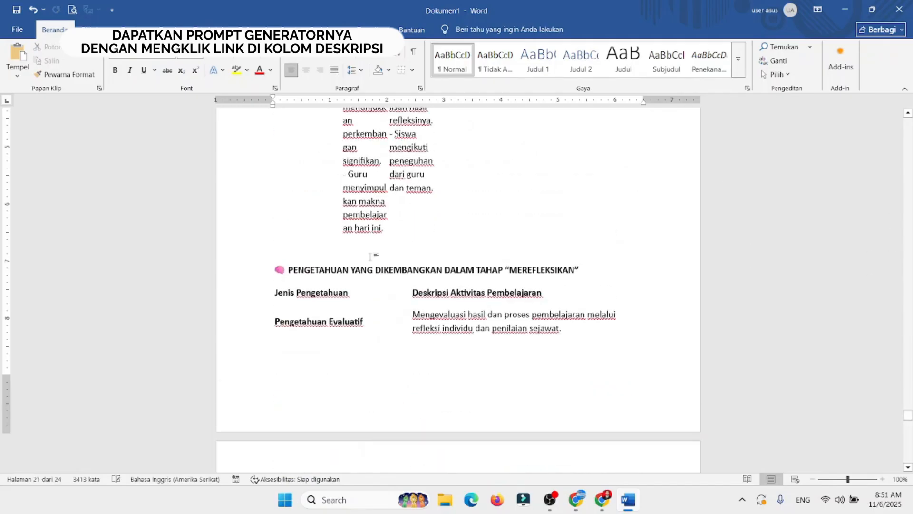
{"action": "key", "text": "Return"}
{"action": "key", "text": "Return"}
{"action": "key", "text": "Return"}
{"action": "key", "text": "Return"}
{"action": "key", "text": "Return"}
{"action": "key", "text": "Return"}
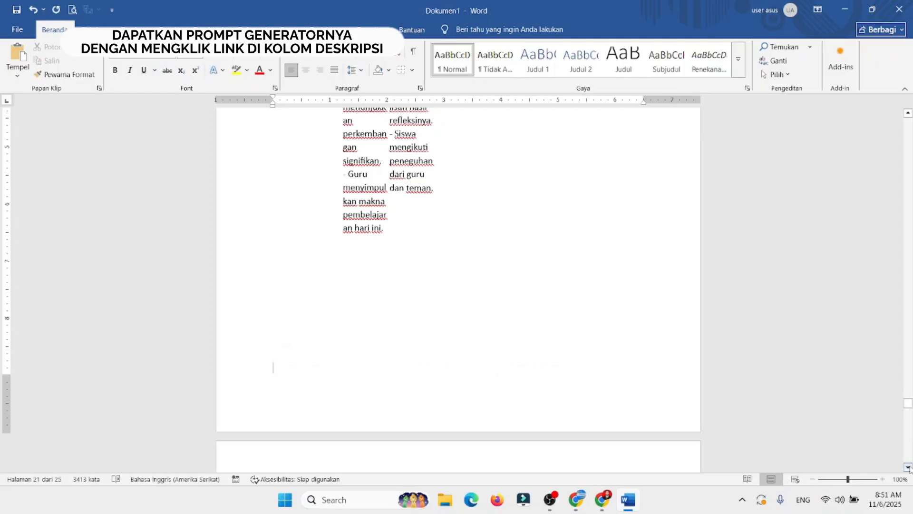
Step: Delete the horizontal divider line above the RUBRIK PENILAIAN TAHAP "MEREFLEKSIKAN" heading
{"action": "left_click", "coordinate": [909, 468]}
{"action": "left_click", "coordinate": [909, 468]}
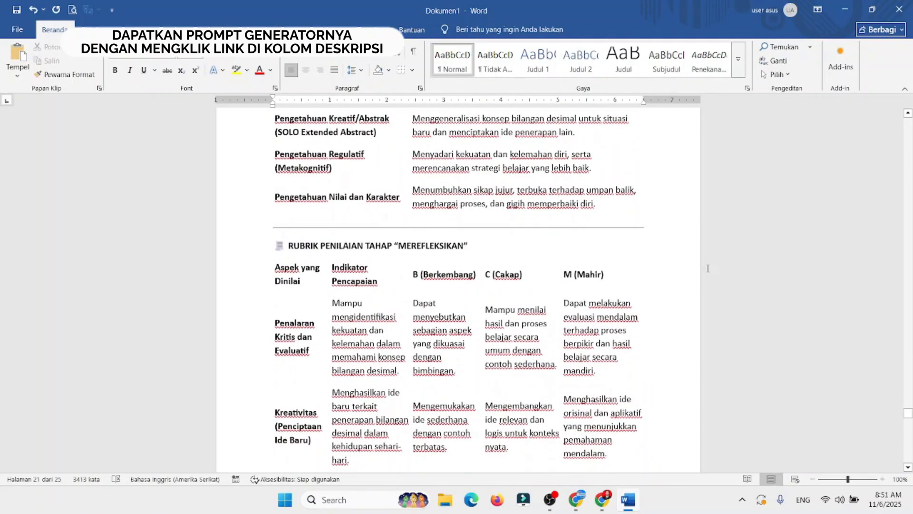
{"action": "left_click", "coordinate": [348, 228]}
{"action": "key", "text": "Delete"}
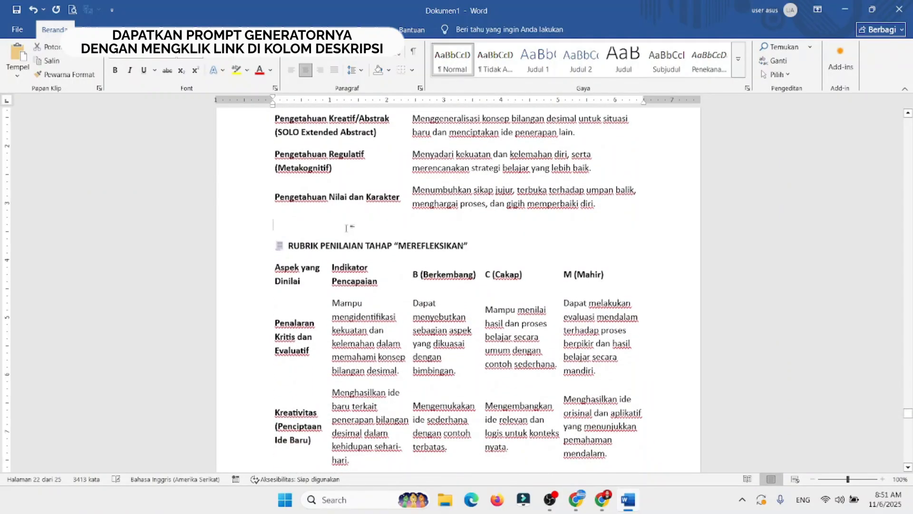
Step: Apply all borders to the Tahap Merefleksikan rubric table and centre the text of its header row
{"action": "left_click", "coordinate": [268, 254]}
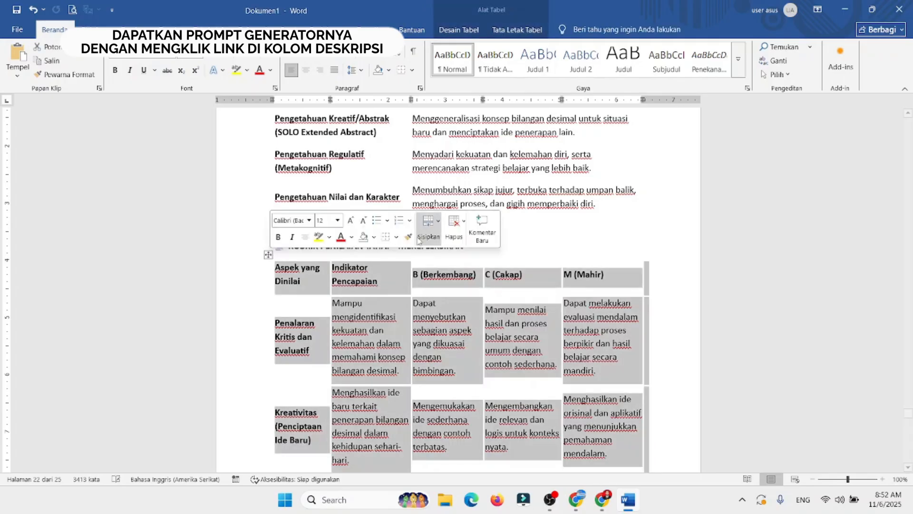
{"action": "left_click", "coordinate": [397, 236]}
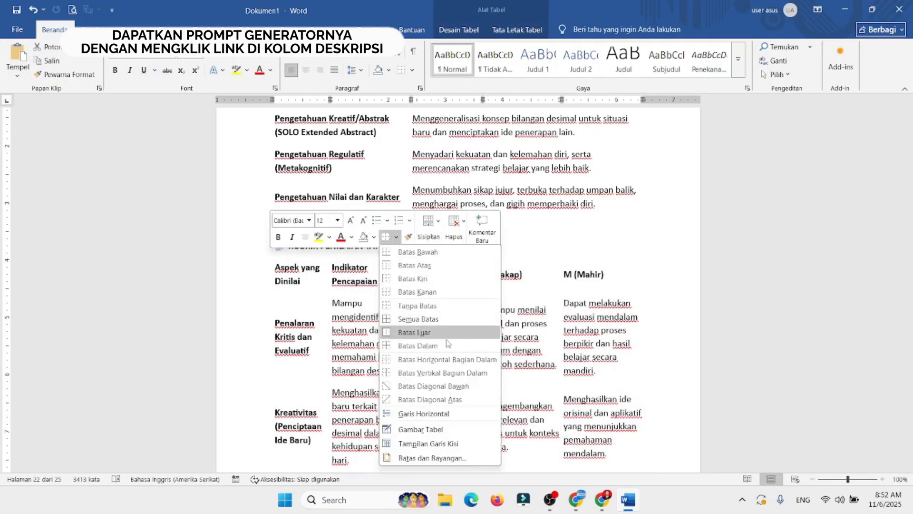
{"action": "left_click", "coordinate": [424, 325]}
{"action": "left_click", "coordinate": [464, 323]}
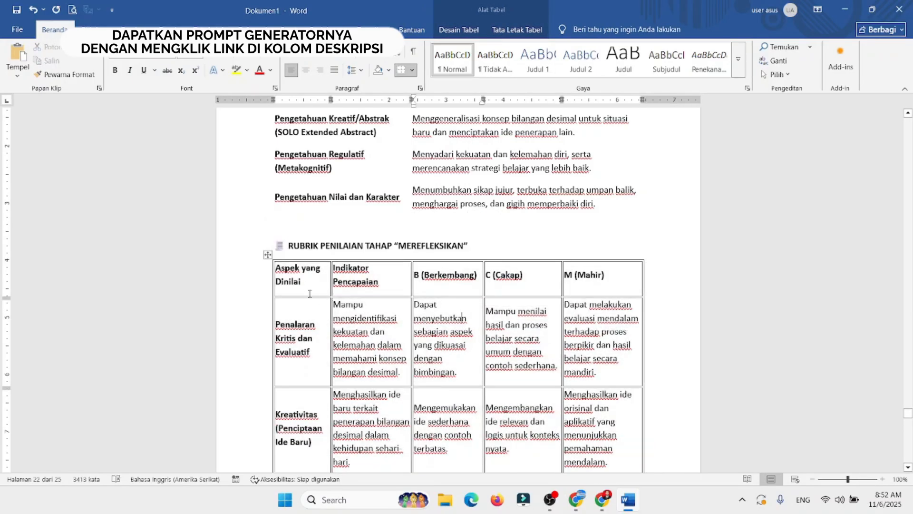
{"action": "left_click_drag", "start_coordinate": [326, 282], "coordinate": [613, 281]}
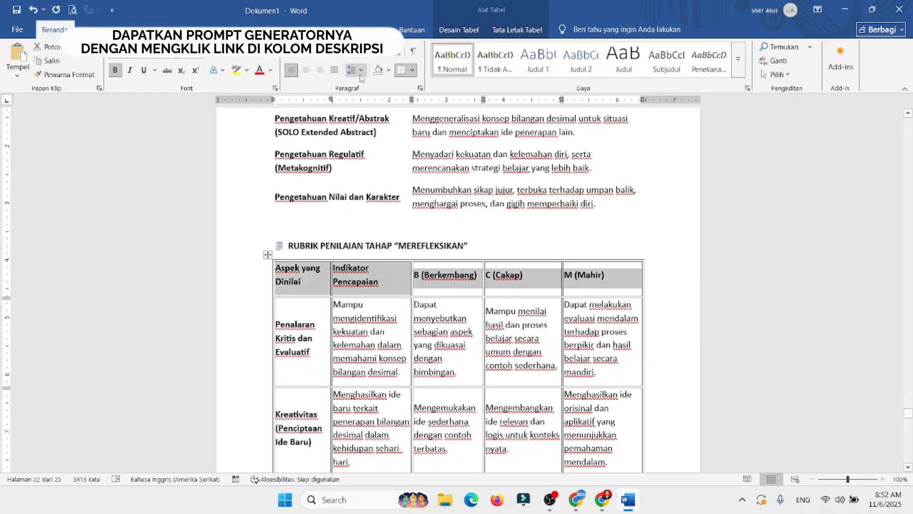
{"action": "left_click", "coordinate": [305, 70]}
{"action": "left_click", "coordinate": [688, 363]}
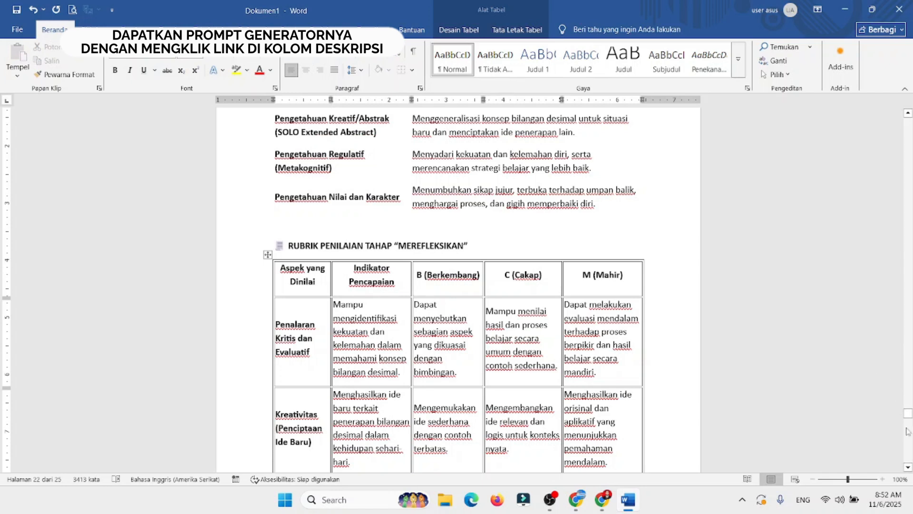
Step: Delete the horizontal divider line between the Merefleksikan rubric table and the CATATAN GURU PROFESIONAL heading
{"action": "scroll", "coordinate": [908, 431], "scroll_direction": "down", "scroll_amount": 15}
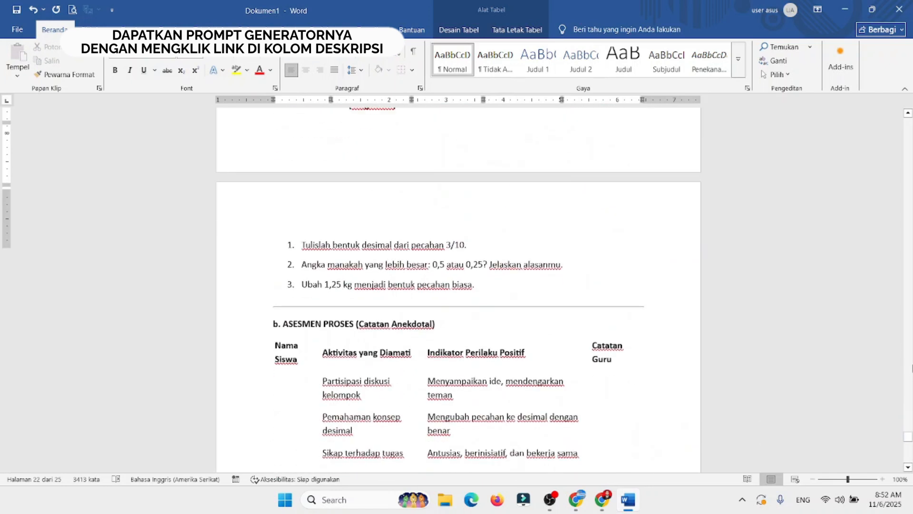
{"action": "scroll", "coordinate": [354, 219], "scroll_direction": "up", "scroll_amount": 10}
{"action": "left_click", "coordinate": [327, 235]}
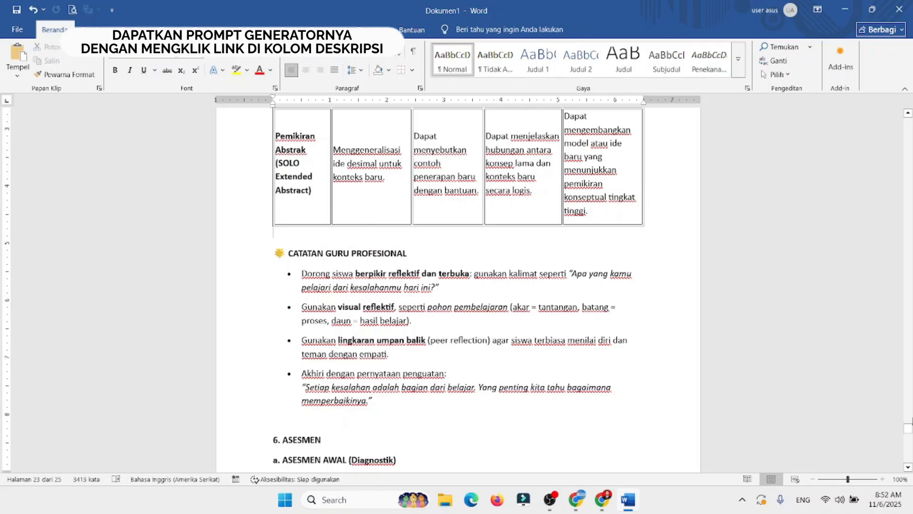
Step: Insert blank lines above the 6. ASESMEN heading to push it onto the next page with its diagnostic questions
{"action": "scroll", "coordinate": [909, 431], "scroll_direction": "down", "scroll_amount": 5}
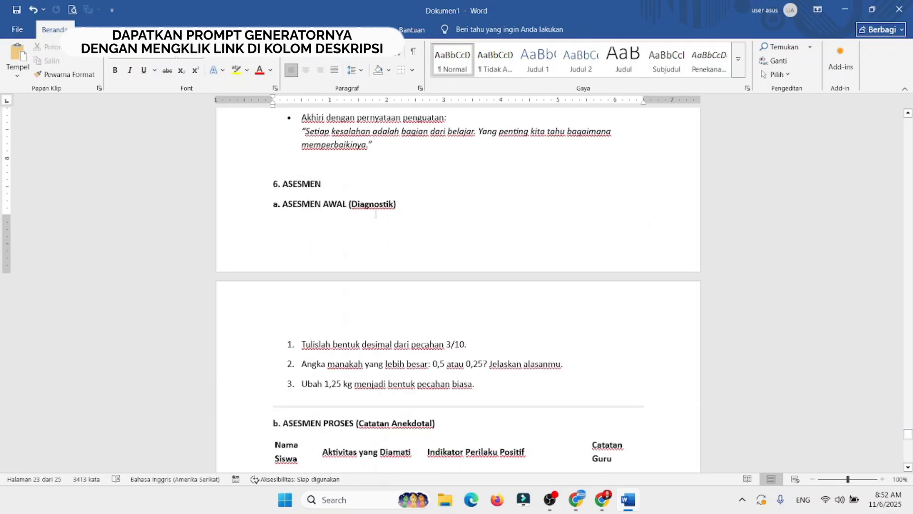
{"action": "key", "text": "Return"}
{"action": "key", "text": "Return"}
{"action": "key", "text": "Return"}
{"action": "key", "text": "Return"}
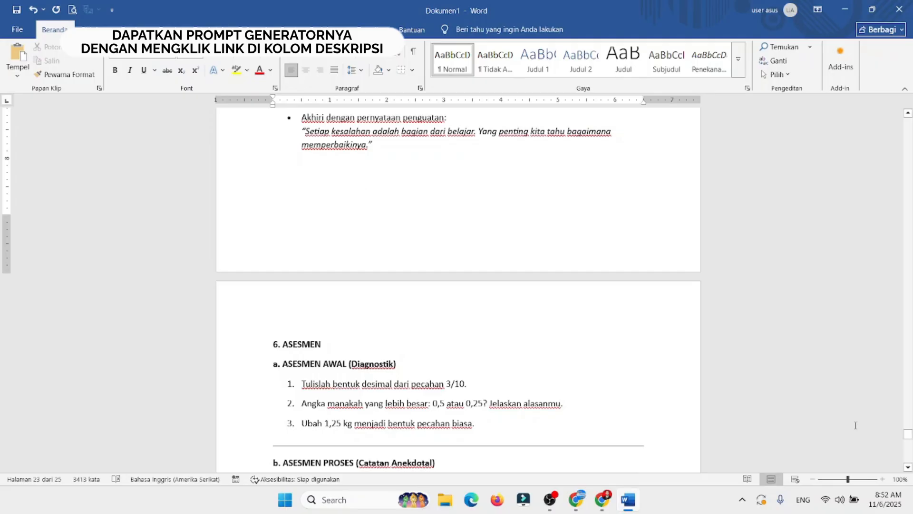
Step: Delete the horizontal divider lines above the ASESMEN PROSES (Catatan Anekdotal) and ASESMEN AKHIR (Rubrik Penilaian) headings
{"action": "scroll", "coordinate": [908, 435], "scroll_direction": "down", "scroll_amount": 3}
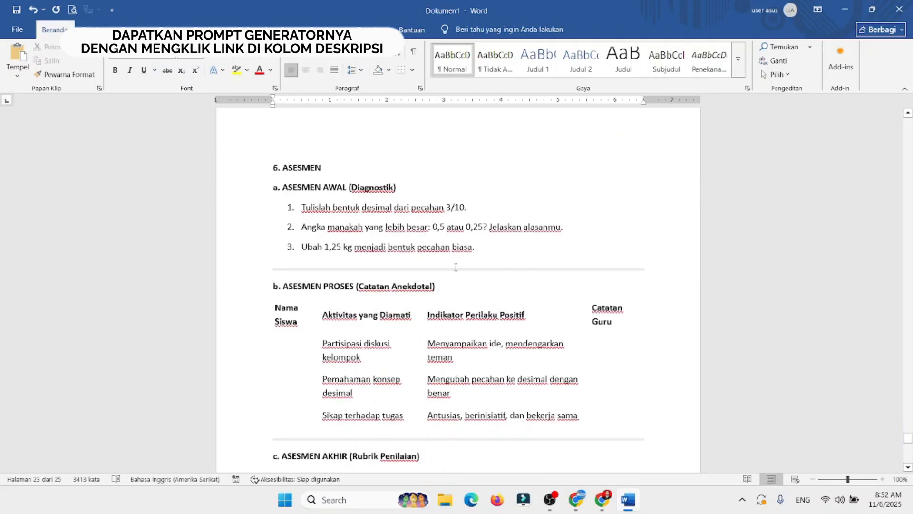
{"action": "left_click", "coordinate": [414, 273]}
{"action": "key", "text": "Delete"}
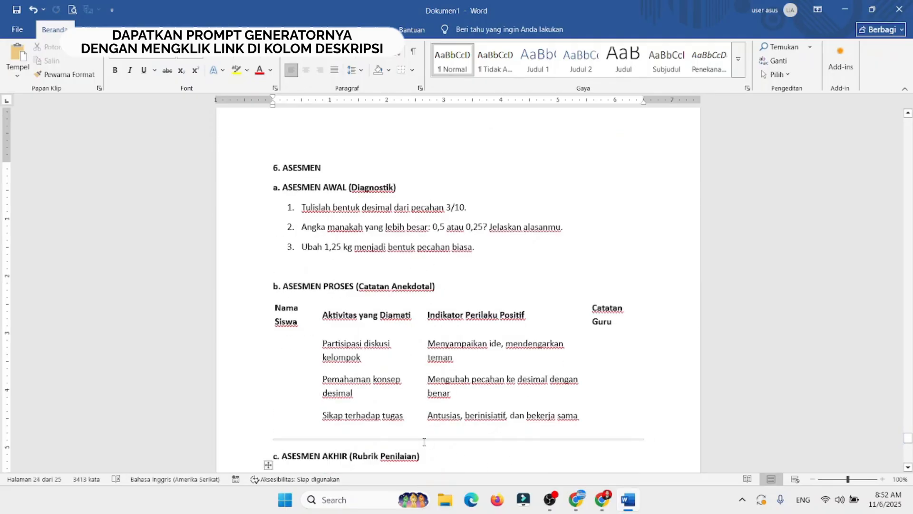
{"action": "left_click", "coordinate": [395, 439]}
{"action": "key", "text": "Delete"}
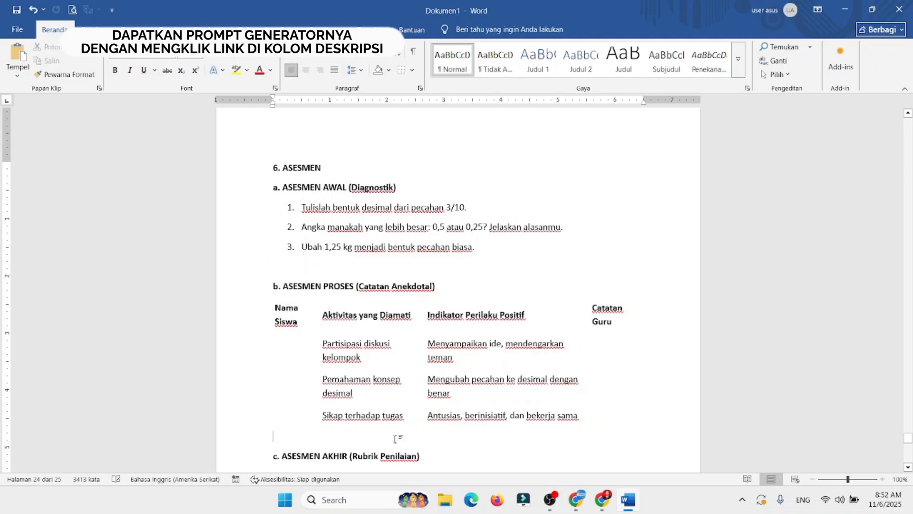
Step: Replace the word Pancasila with Lulusan in the first header cell of the ASESMEN AKHIR rubric table
{"action": "left_click_drag", "start_coordinate": [908, 437], "coordinate": [908, 445]}
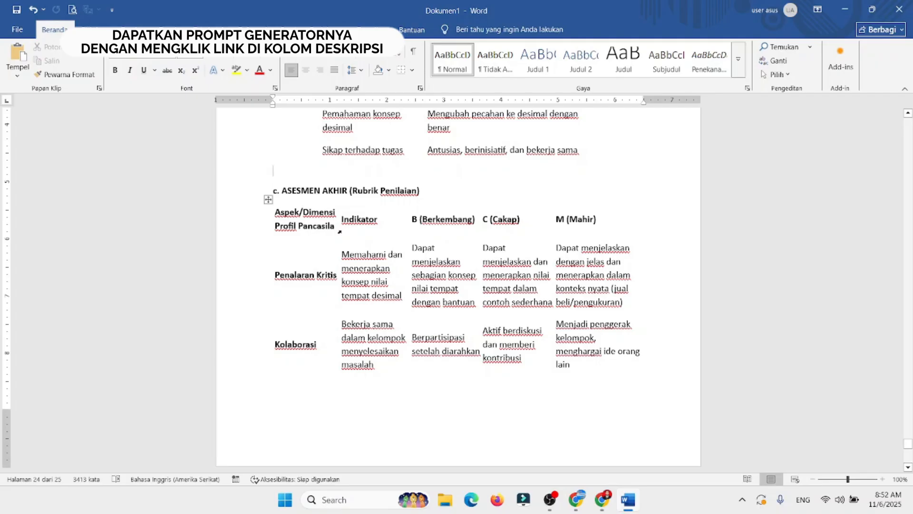
{"action": "double_click", "coordinate": [301, 227]}
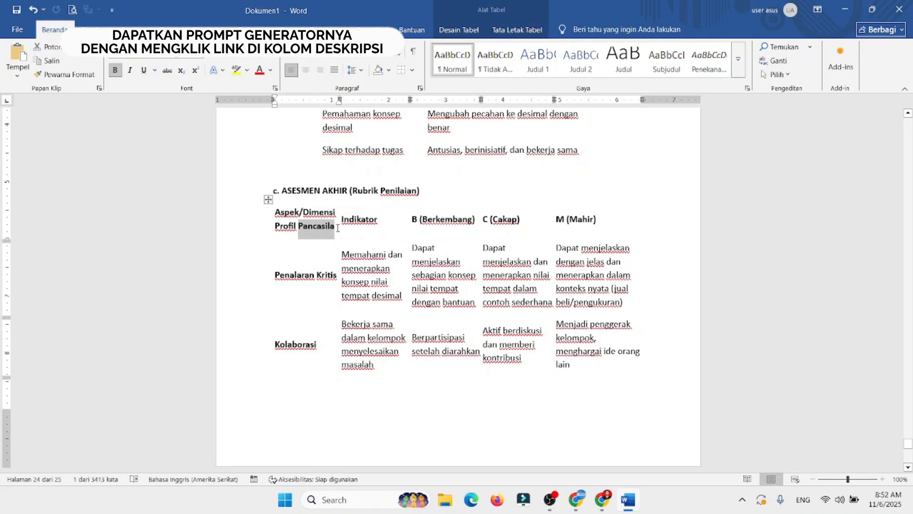
{"action": "type", "text": "Lulusan"}
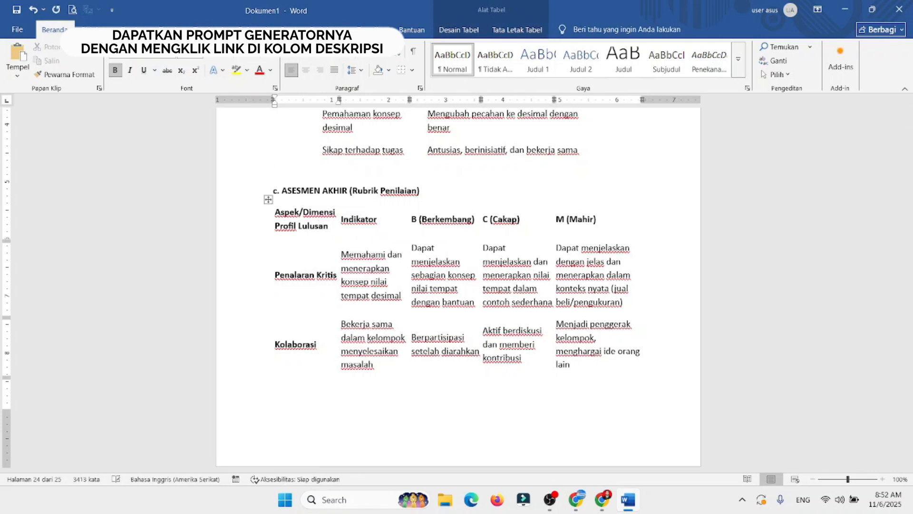
Step: Apply all borders to the ASESMEN AKHIR (Rubrik Penilaian) table and center the text in its header row
{"action": "left_click", "coordinate": [267, 200]}
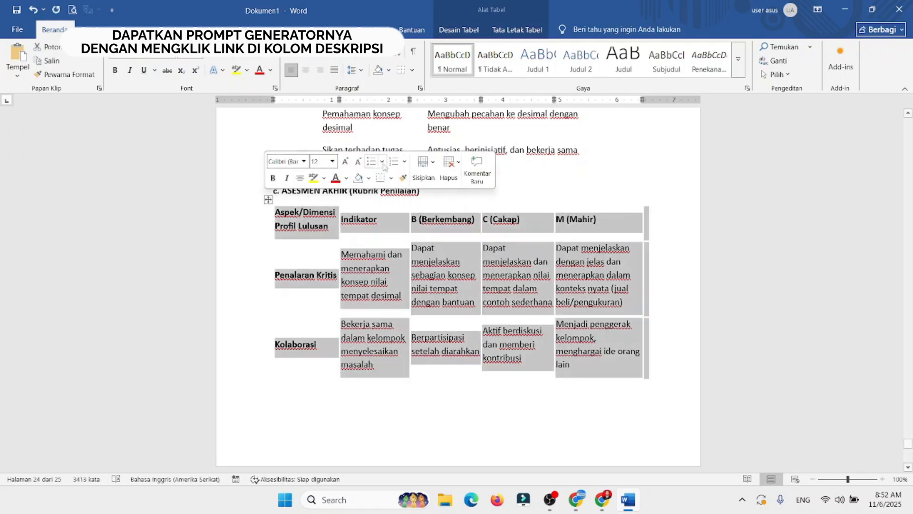
{"action": "left_click", "coordinate": [391, 178]}
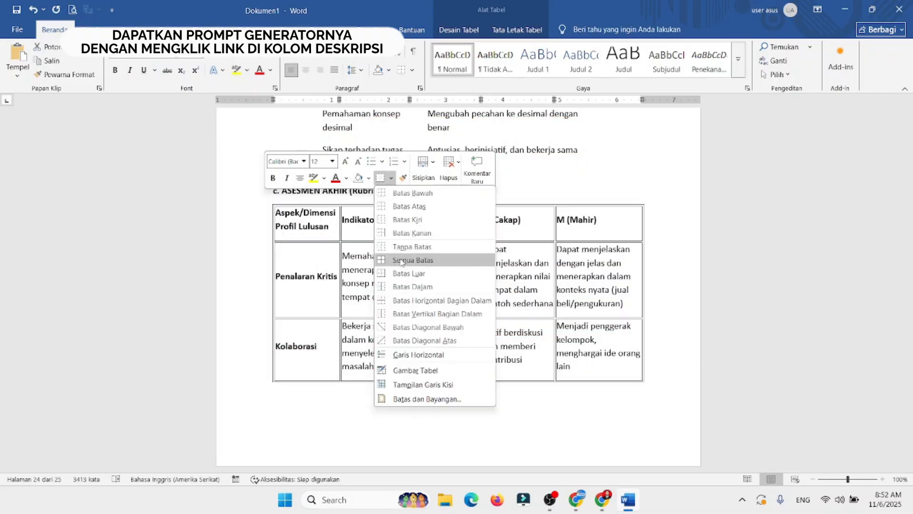
{"action": "left_click", "coordinate": [413, 260]}
{"action": "left_click", "coordinate": [362, 256]}
{"action": "left_click_drag", "start_coordinate": [319, 226], "coordinate": [599, 224]}
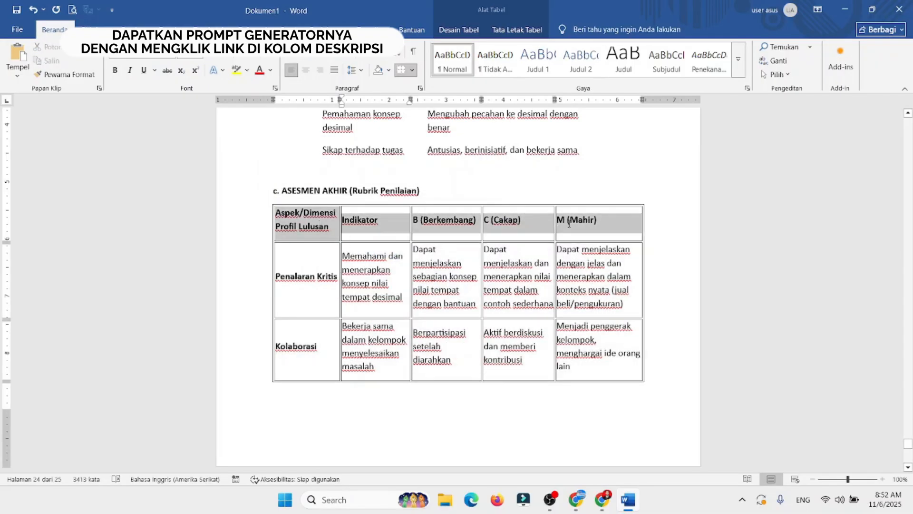
{"action": "left_click", "coordinate": [306, 71]}
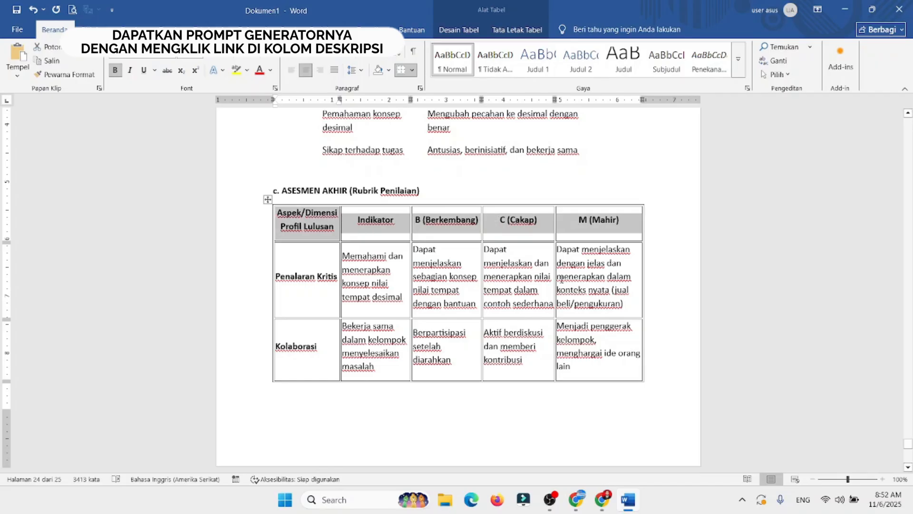
{"action": "left_click", "coordinate": [561, 279]}
Step: Delete the divider line above 1. IDENTITAS AWAL and the book emoji before the document title
{"action": "left_click_drag", "start_coordinate": [908, 447], "coordinate": [912, 250]}
{"action": "key", "text": "ctrl+Home"}
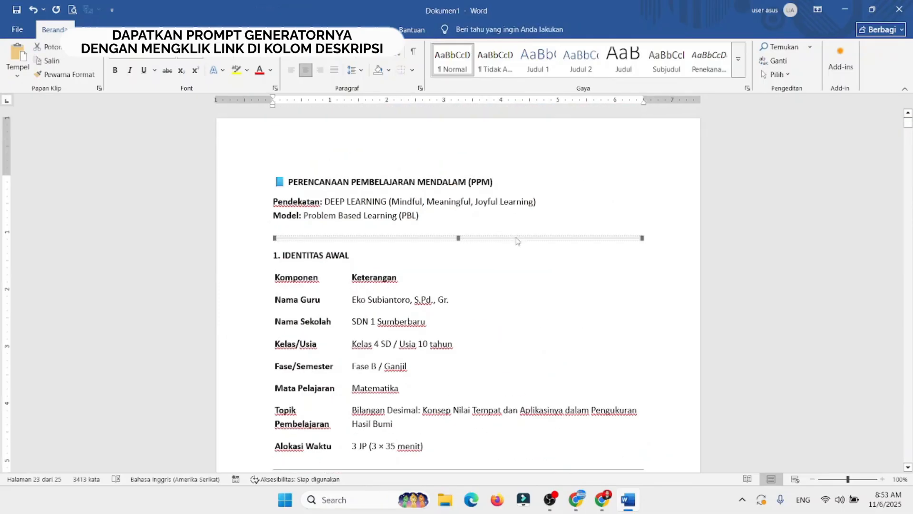
{"action": "left_click", "coordinate": [289, 182]}
{"action": "key", "text": "BackSpace"}
{"action": "key", "text": "BackSpace"}
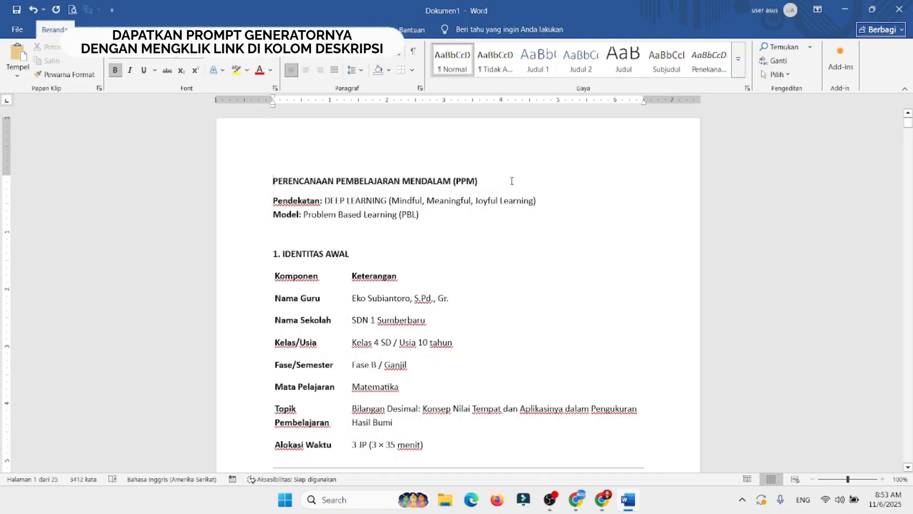
Step: Center and enlarge the title PERENCANAAN PEMBELAJARAN MENDALAM (PPM), and insert a blank line below it
{"action": "left_click_drag", "start_coordinate": [511, 181], "coordinate": [305, 181]}
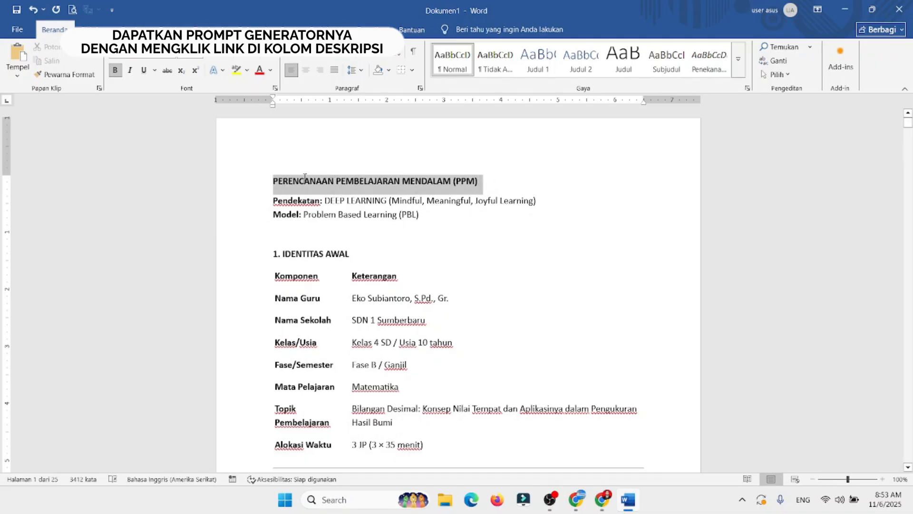
{"action": "left_click", "coordinate": [305, 71]}
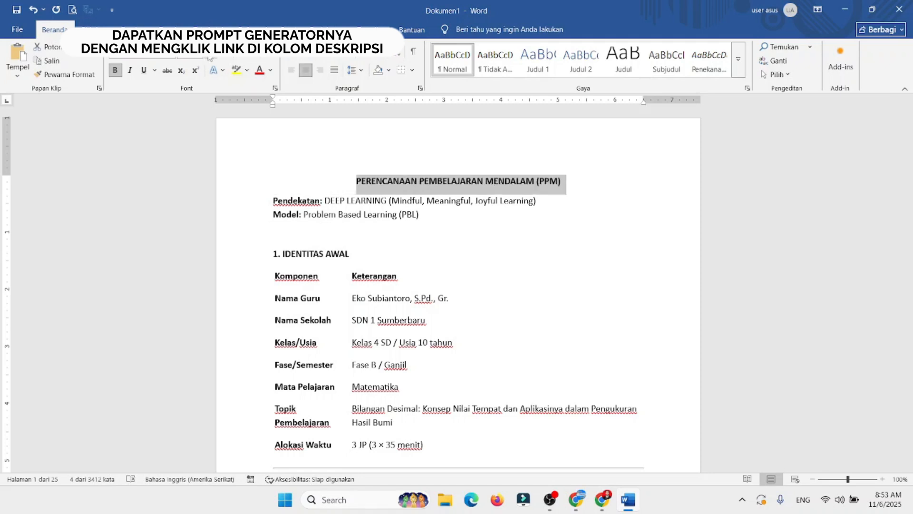
{"action": "key", "text": "ctrl+]"}
{"action": "key", "text": "ctrl+]"}
{"action": "key", "text": "ctrl+]"}
{"action": "key", "text": "ctrl+]"}
{"action": "key", "text": "ctrl+]"}
{"action": "key", "text": "ctrl+]"}
{"action": "key", "text": "ctrl+]"}
{"action": "left_click", "coordinate": [278, 204]}
{"action": "key", "text": "Return"}
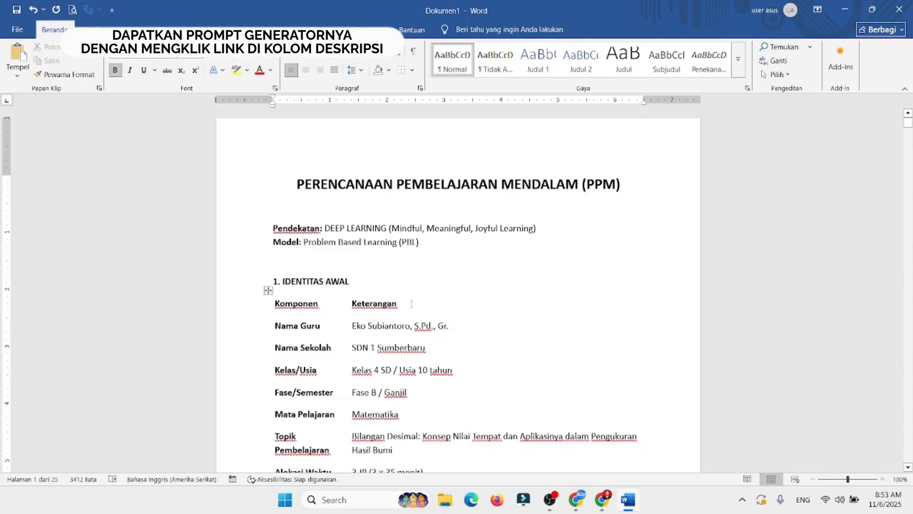
Step: Apply all borders to the IDENTITAS AWAL table and center its Komponen and Keterangan headers
{"action": "left_click", "coordinate": [268, 290]}
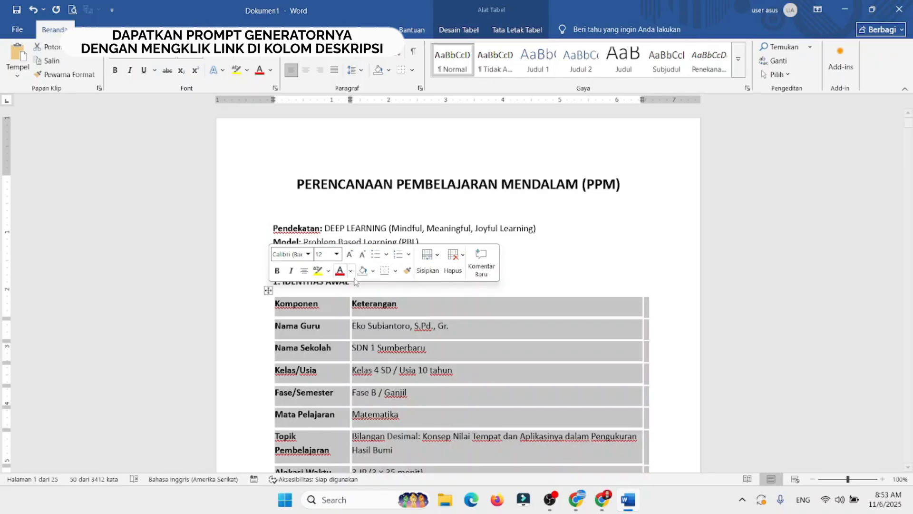
{"action": "left_click", "coordinate": [395, 271]}
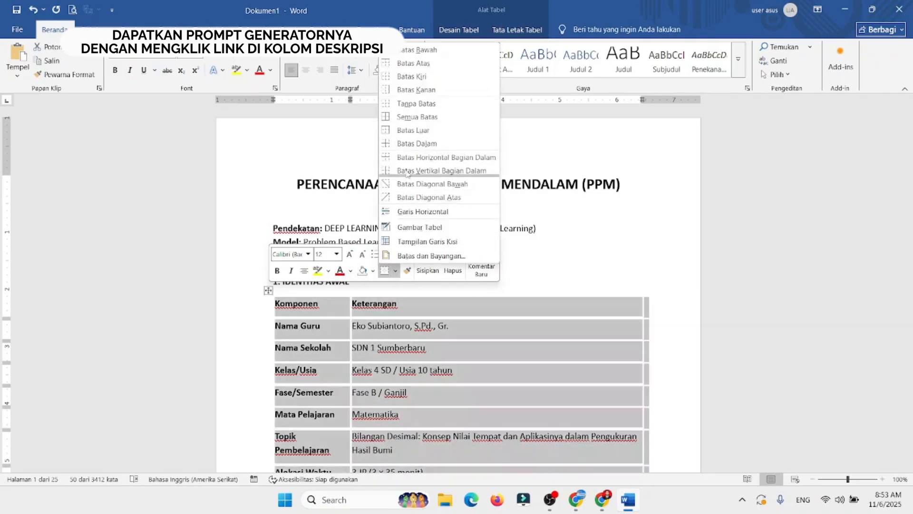
{"action": "left_click", "coordinate": [412, 117]}
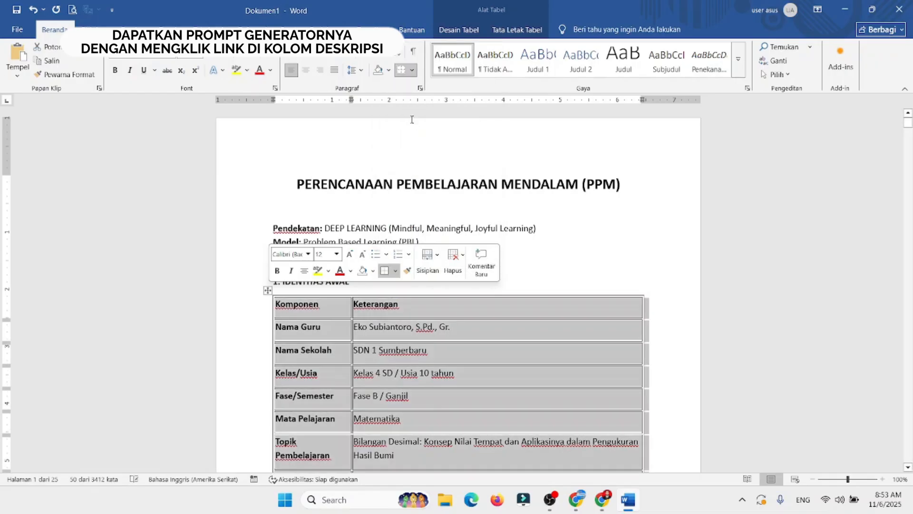
{"action": "left_click", "coordinate": [355, 395]}
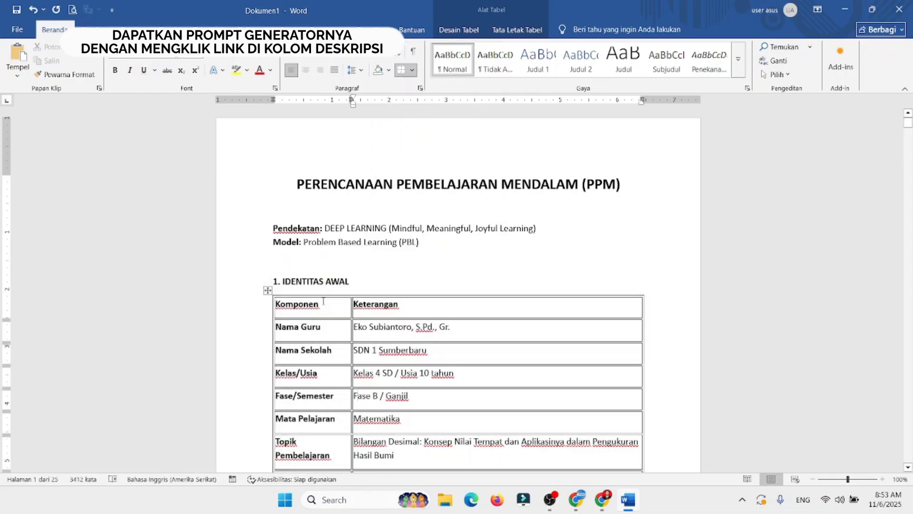
{"action": "left_click_drag", "start_coordinate": [324, 304], "coordinate": [381, 307]}
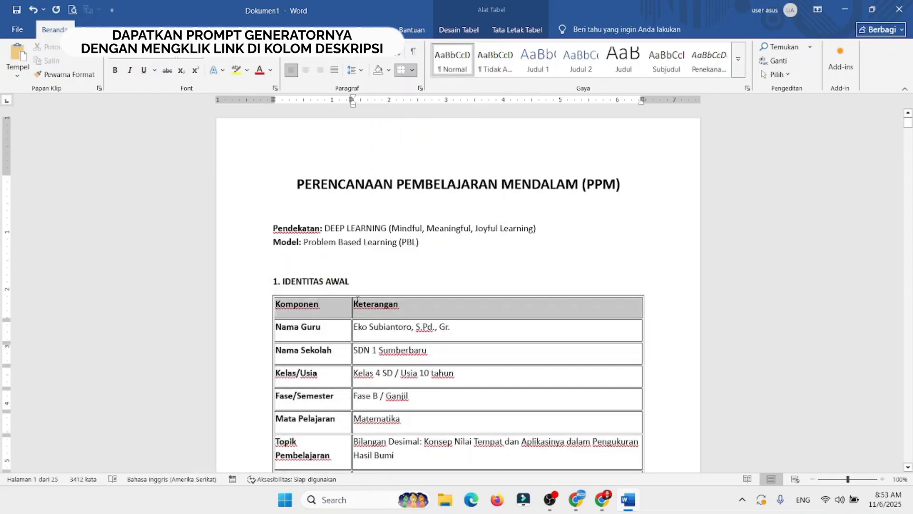
{"action": "left_click", "coordinate": [291, 70]}
{"action": "left_click", "coordinate": [496, 243]}
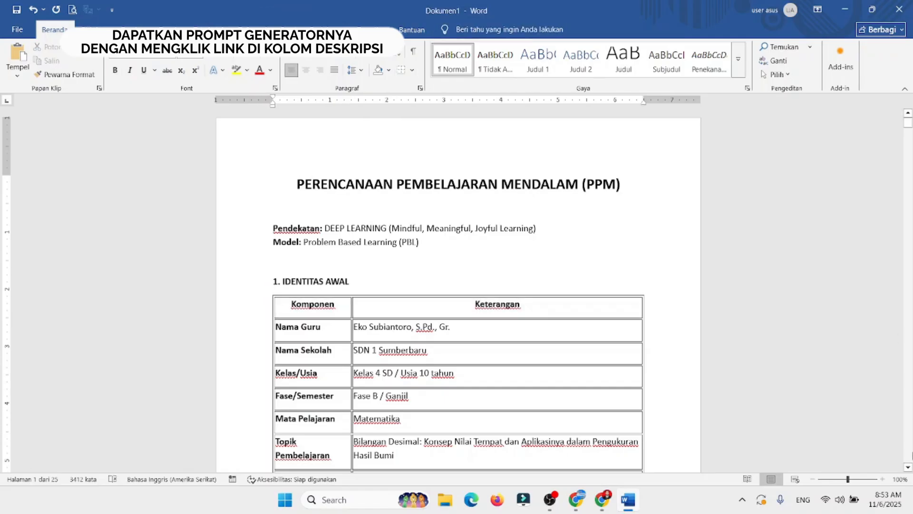
Step: Delete the horizontal divider lines between the sections from 2. IDENTIFIKASI through 4. KERANGKA PEMBELAJARAN MENDALAM
{"action": "left_click", "coordinate": [908, 467]}
{"action": "scroll", "coordinate": [385, 204], "scroll_direction": "down", "scroll_amount": 7}
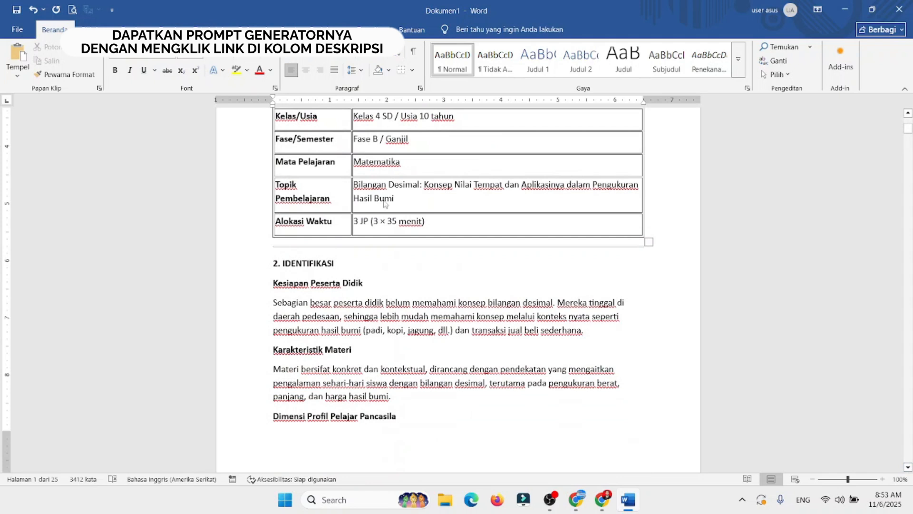
{"action": "left_click", "coordinate": [310, 247]}
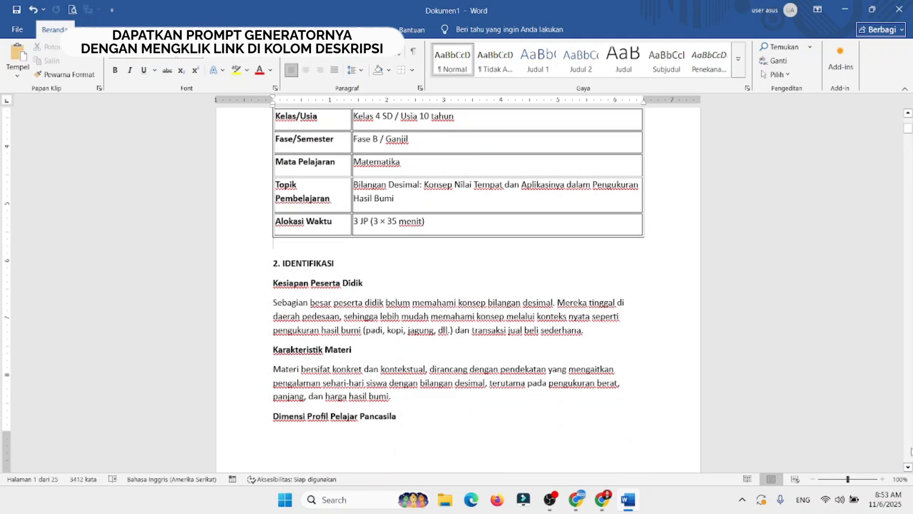
{"action": "left_click", "coordinate": [912, 448]}
{"action": "left_click", "coordinate": [466, 267]}
{"action": "key", "text": "Delete"}
{"action": "scroll", "coordinate": [512, 207], "scroll_direction": "down", "scroll_amount": 8}
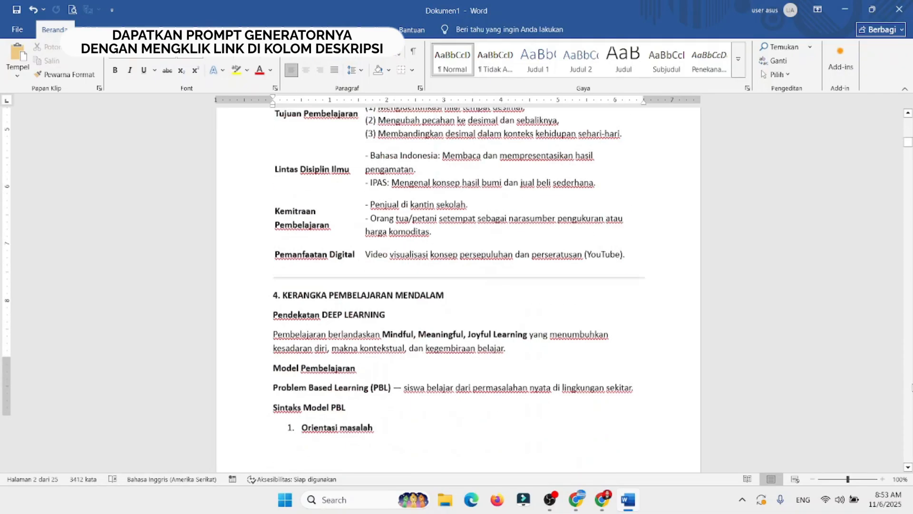
{"action": "left_click", "coordinate": [485, 193]}
{"action": "key", "text": "Delete"}
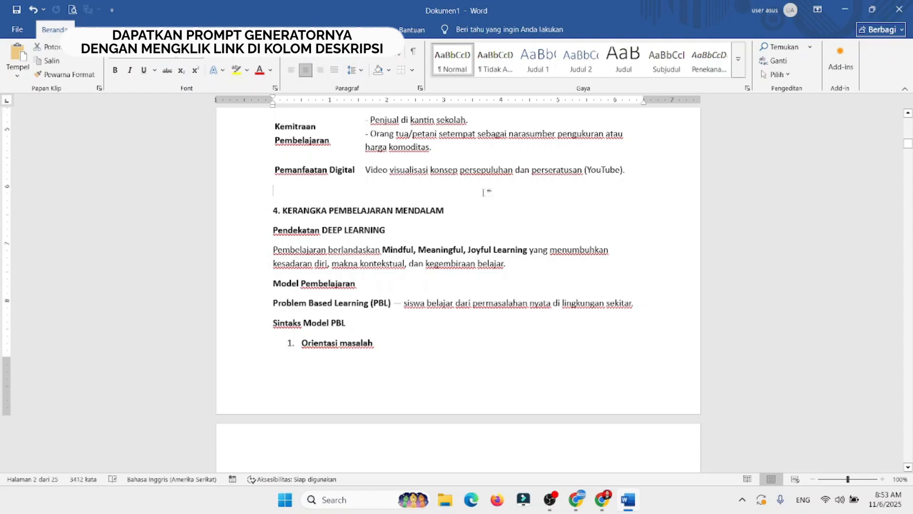
Step: Delete the horizontal divider lines above 5. PENGALAMAN BELAJAR and after the Manfaat paragraph of KEGIATAN AWAL
{"action": "scroll", "coordinate": [458, 286], "scroll_direction": "down", "scroll_amount": 7}
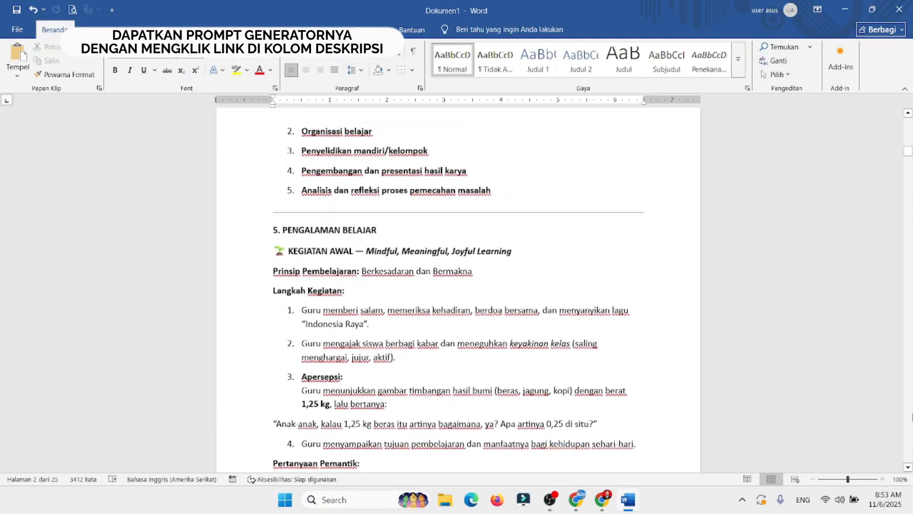
{"action": "left_click", "coordinate": [499, 211]}
{"action": "key", "text": "Delete"}
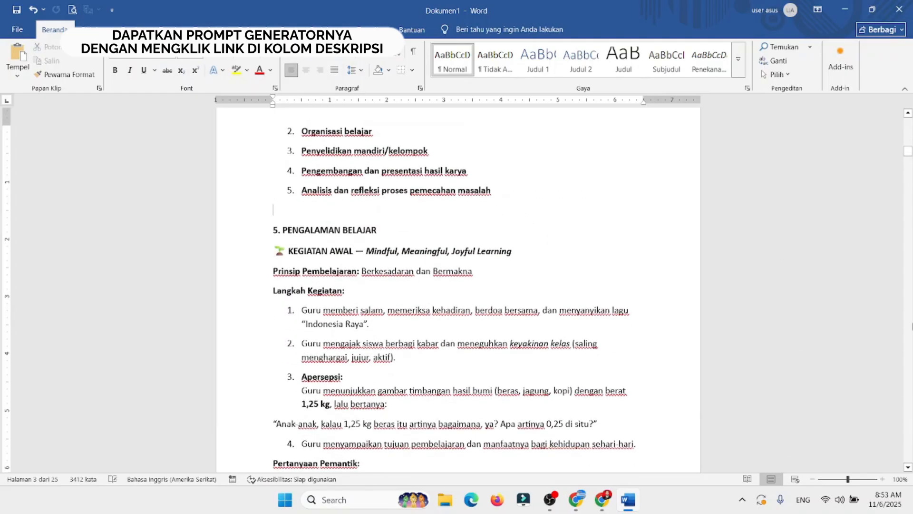
{"action": "scroll", "coordinate": [458, 285], "scroll_direction": "down", "scroll_amount": 7}
{"action": "left_click", "coordinate": [467, 275]}
{"action": "key", "text": "Delete"}
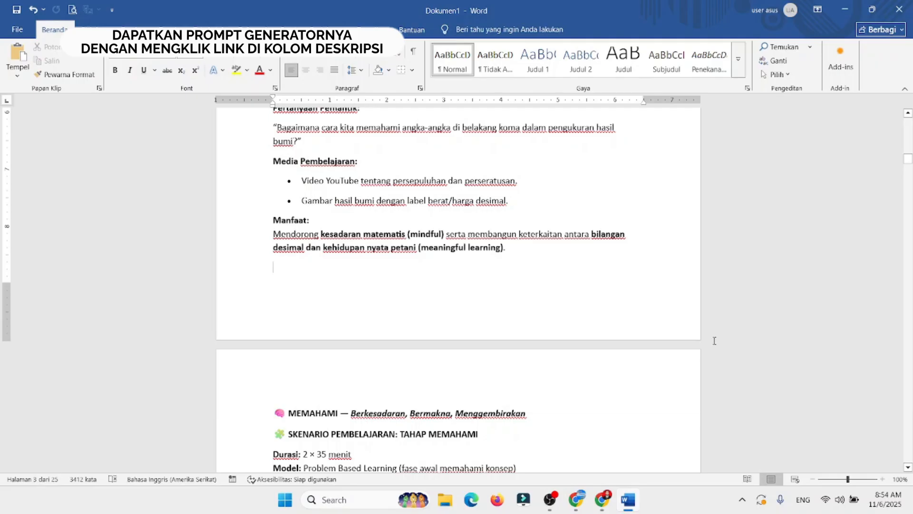
{"action": "left_click", "coordinate": [322, 391]}
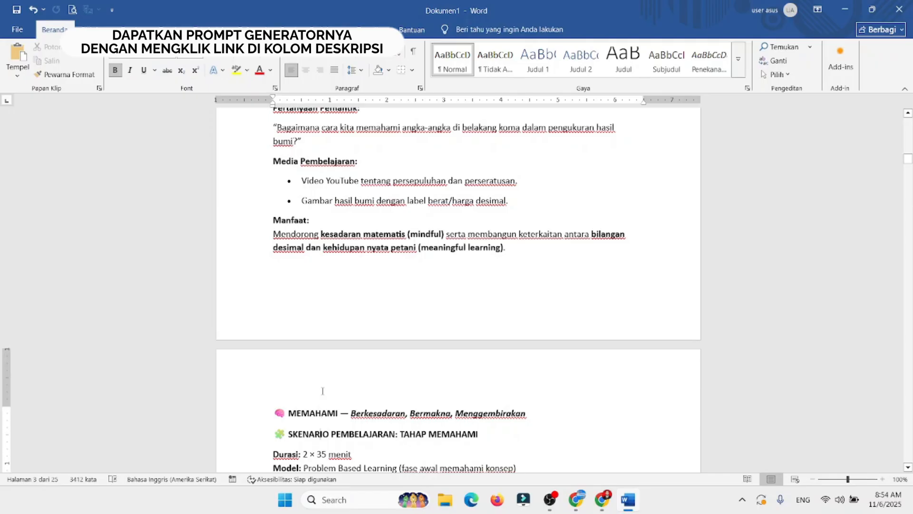
Step: Delete the horizontal divider line above the TABEL SKENARIO PEMBELAJARAN TAHAP “MEMAHAMI” heading
{"action": "scroll", "coordinate": [322, 391], "scroll_direction": "down", "scroll_amount": 10}
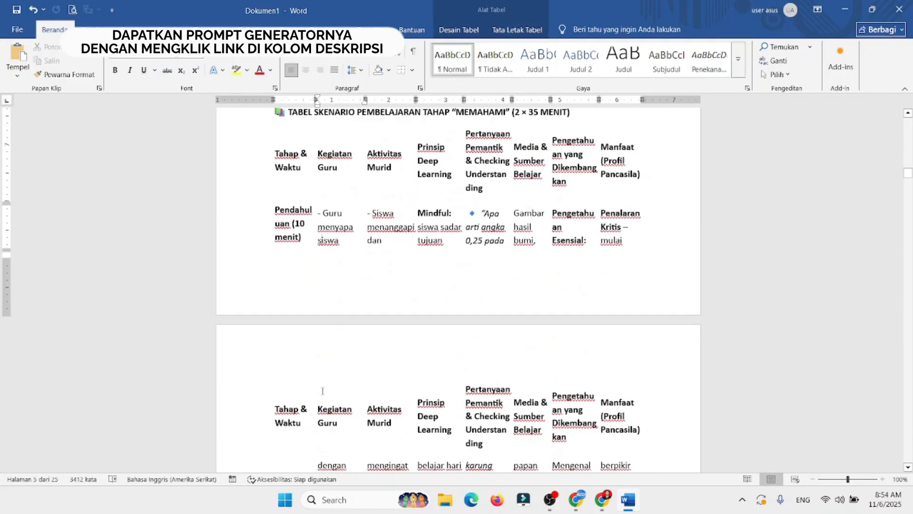
{"action": "scroll", "coordinate": [322, 391], "scroll_direction": "up", "scroll_amount": 2}
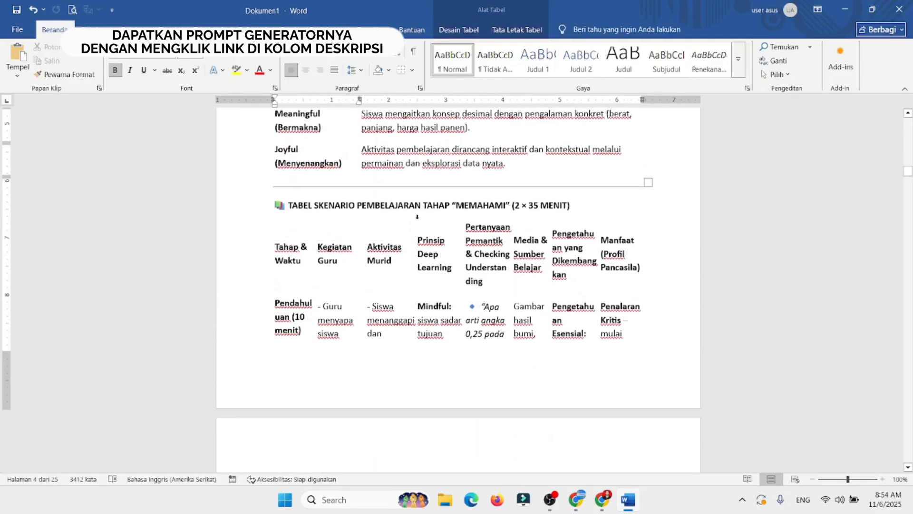
{"action": "left_click", "coordinate": [379, 188]}
{"action": "key", "text": "Delete"}
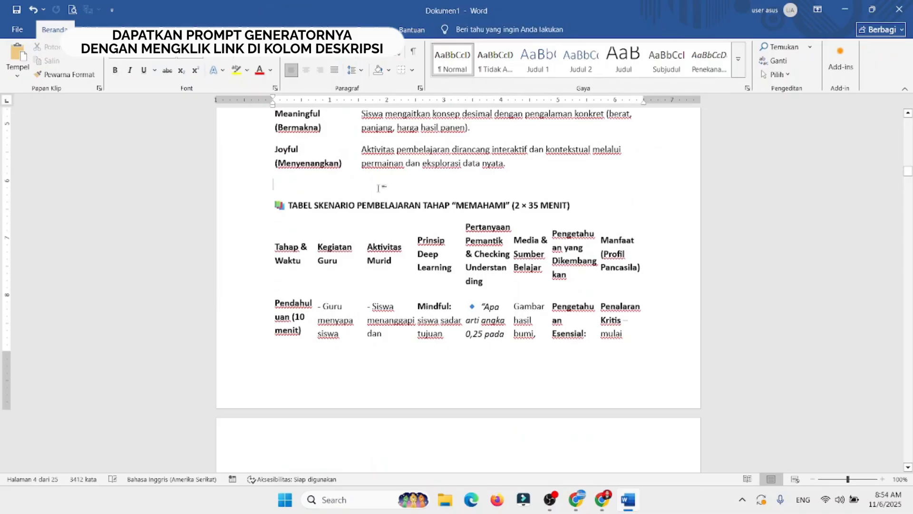
{"action": "left_click", "coordinate": [281, 259]}
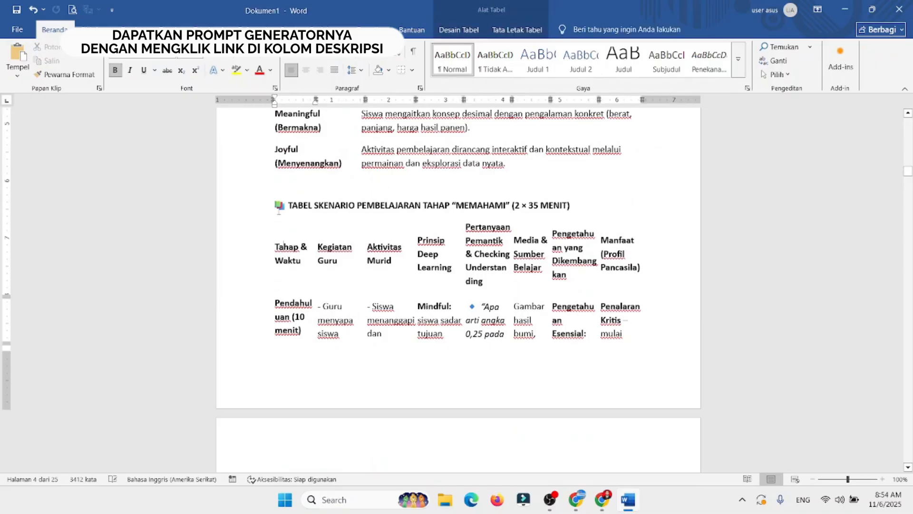
{"action": "left_click", "coordinate": [275, 206]}
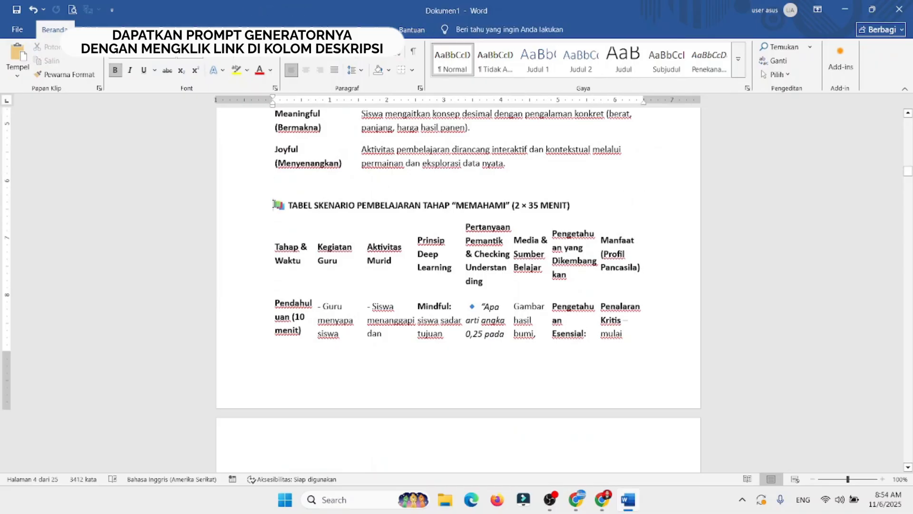
{"action": "left_click", "coordinate": [647, 182]}
{"action": "left_click", "coordinate": [541, 283]}
{"action": "scroll", "coordinate": [897, 338], "scroll_direction": "down", "scroll_amount": 6}
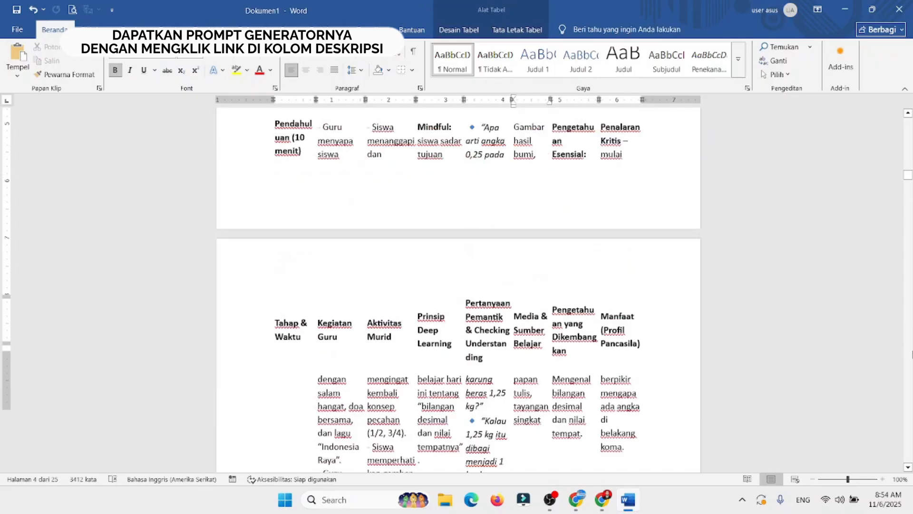
{"action": "scroll", "coordinate": [458, 290], "scroll_direction": "up", "scroll_amount": 7}
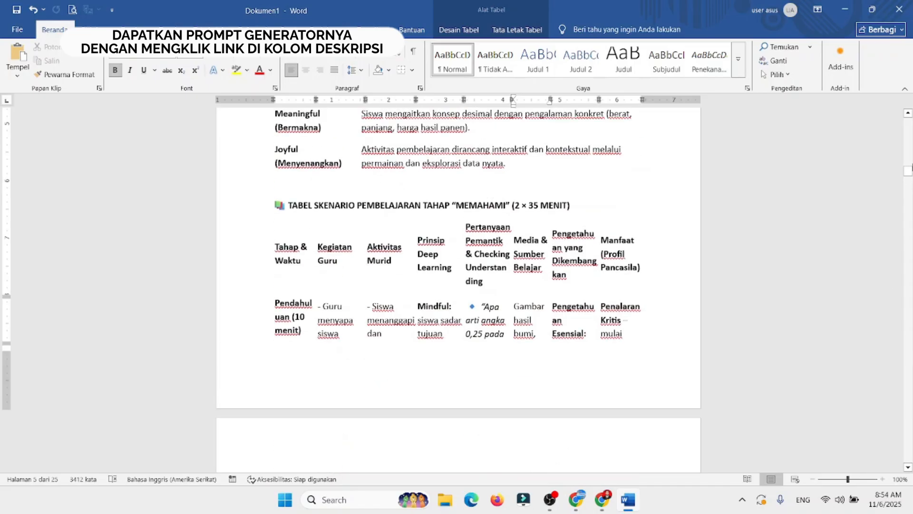
{"action": "scroll", "coordinate": [911, 166], "scroll_direction": "up", "scroll_amount": 15}
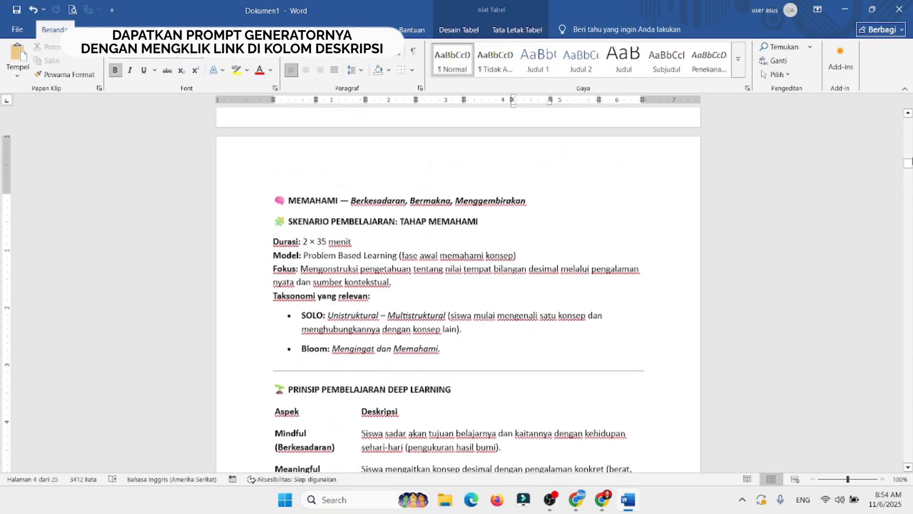
{"action": "left_click_drag", "start_coordinate": [909, 155], "coordinate": [910, 114]}
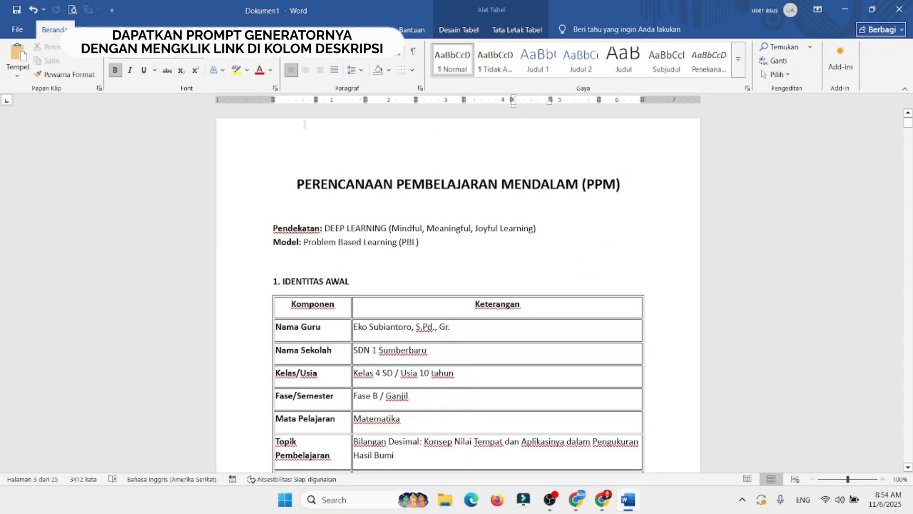
{"action": "left_click", "coordinate": [94, 28]}
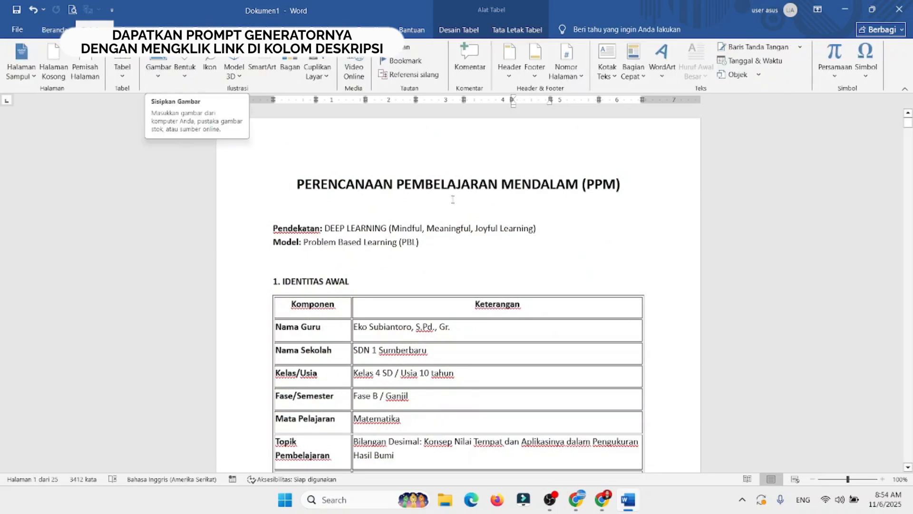
{"action": "left_click", "coordinate": [485, 251]}
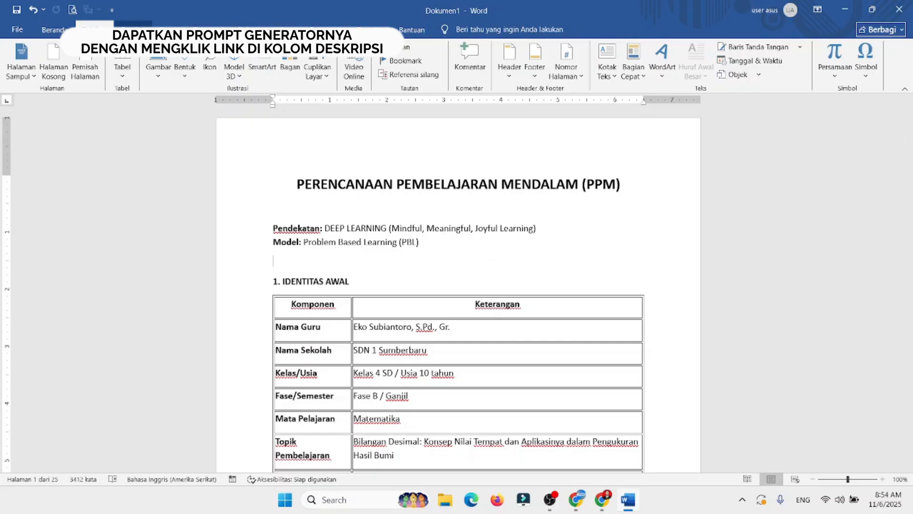
{"action": "left_click", "coordinate": [365, 185]}
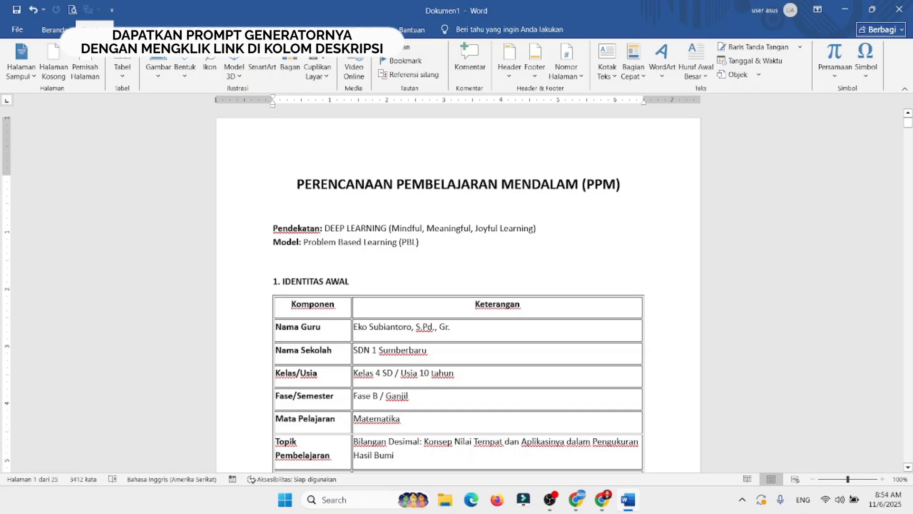
Step: Add a custom picture watermark from logo_sd-removebg-preview.png in the downloads folder, with automatic scale and washout
{"action": "left_click", "coordinate": [170, 25]}
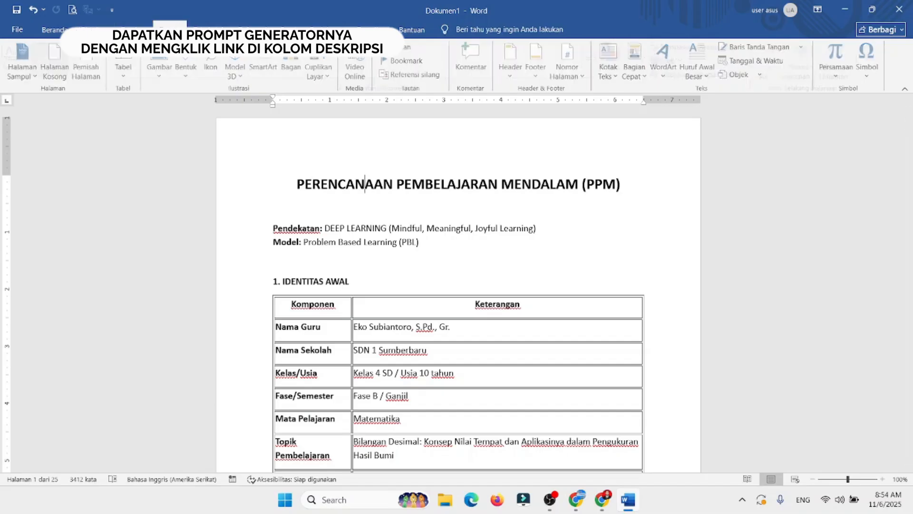
{"action": "left_click", "coordinate": [775, 68]}
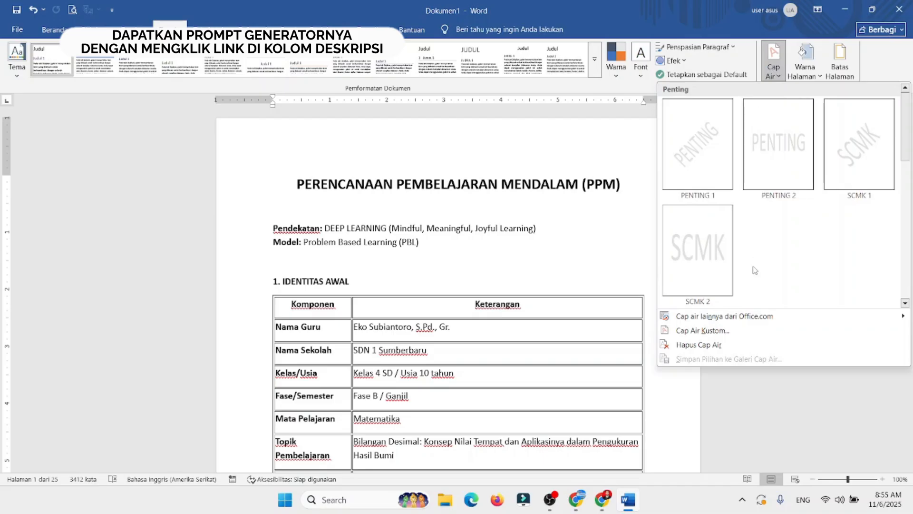
{"action": "left_click", "coordinate": [718, 332]}
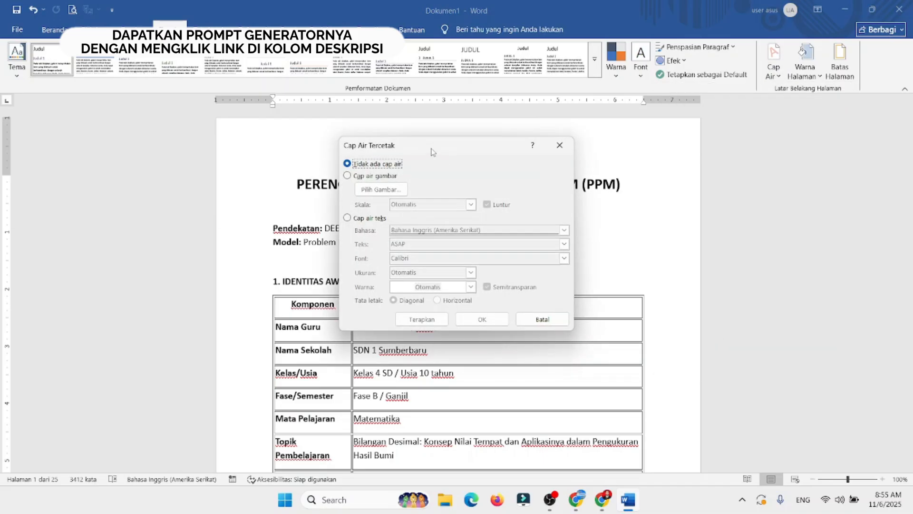
{"action": "left_click", "coordinate": [371, 177]}
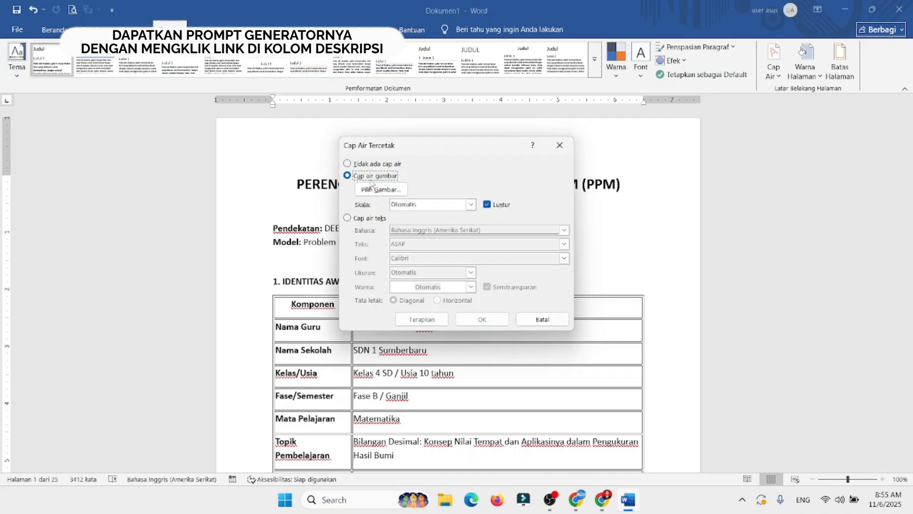
{"action": "left_click", "coordinate": [376, 191]}
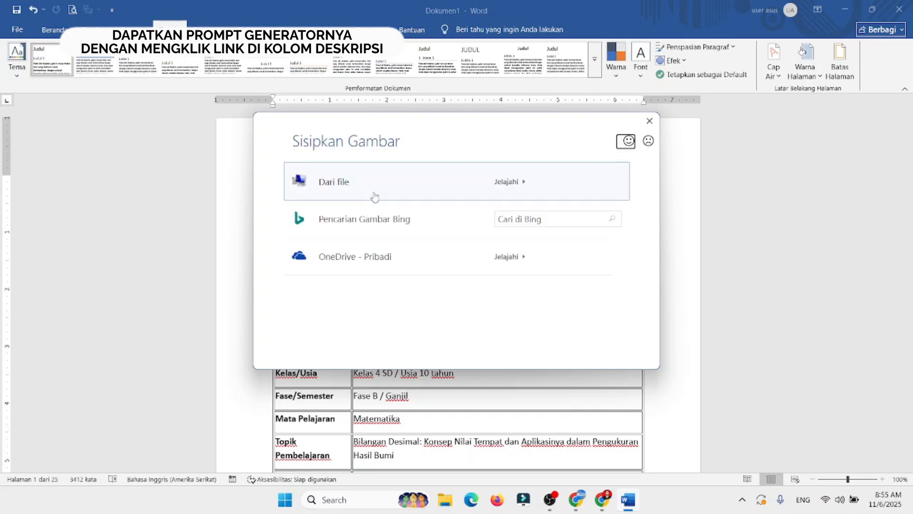
{"action": "left_click", "coordinate": [346, 190]}
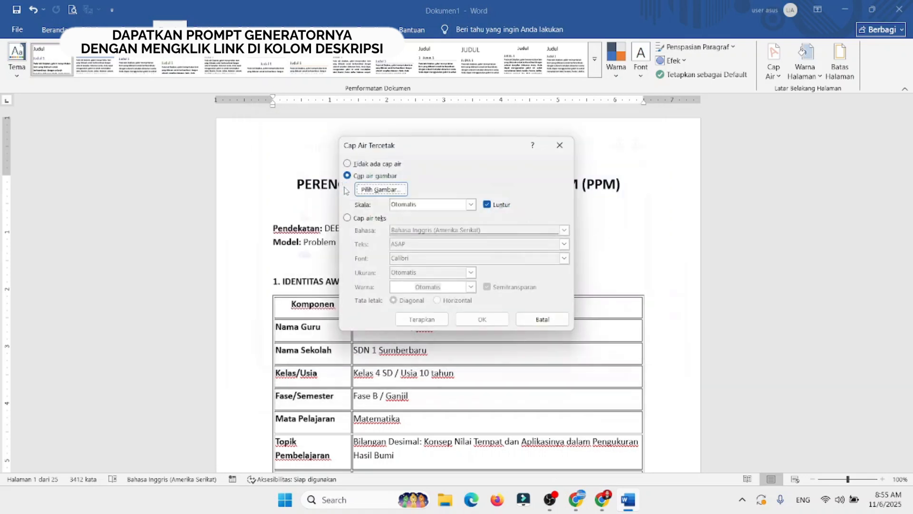
{"action": "scroll", "coordinate": [385, 276], "scroll_direction": "down", "scroll_amount": 1}
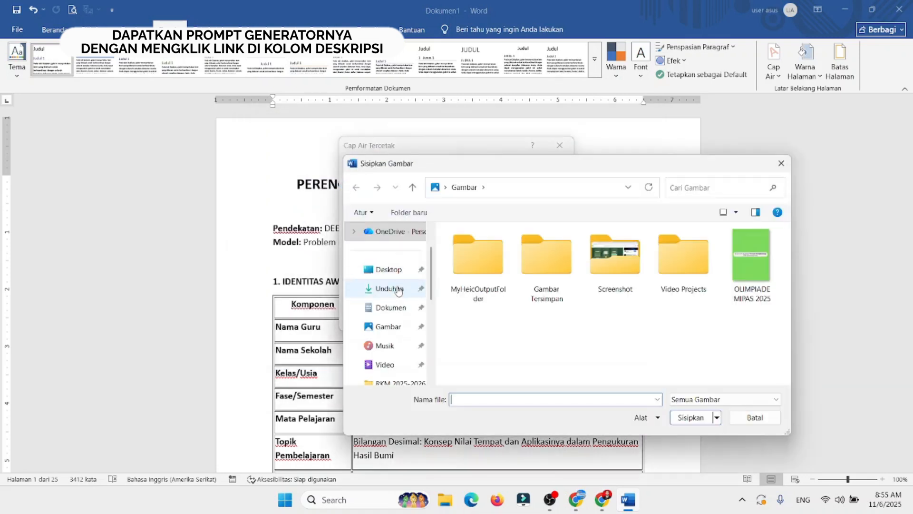
{"action": "left_click", "coordinate": [389, 288]}
{"action": "left_click_drag", "start_coordinate": [786, 236], "coordinate": [754, 328]}
{"action": "double_click", "coordinate": [750, 326]}
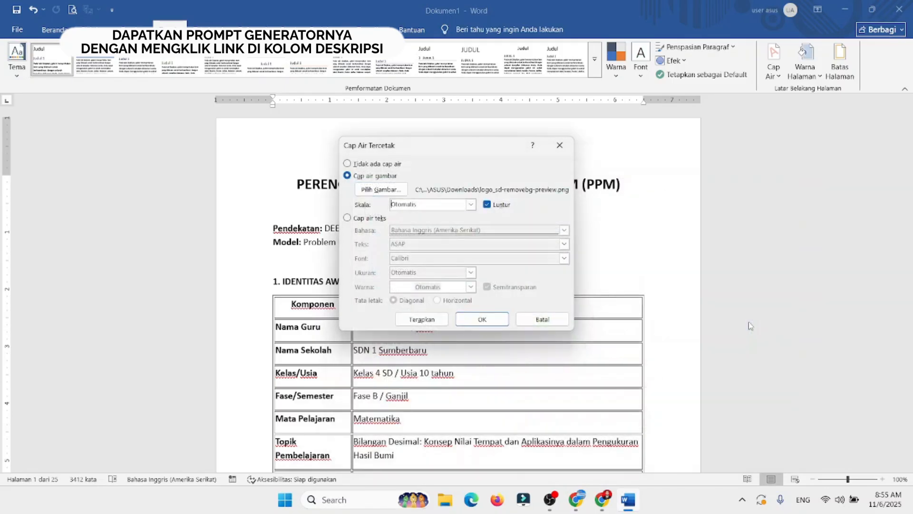
{"action": "left_click", "coordinate": [482, 320]}
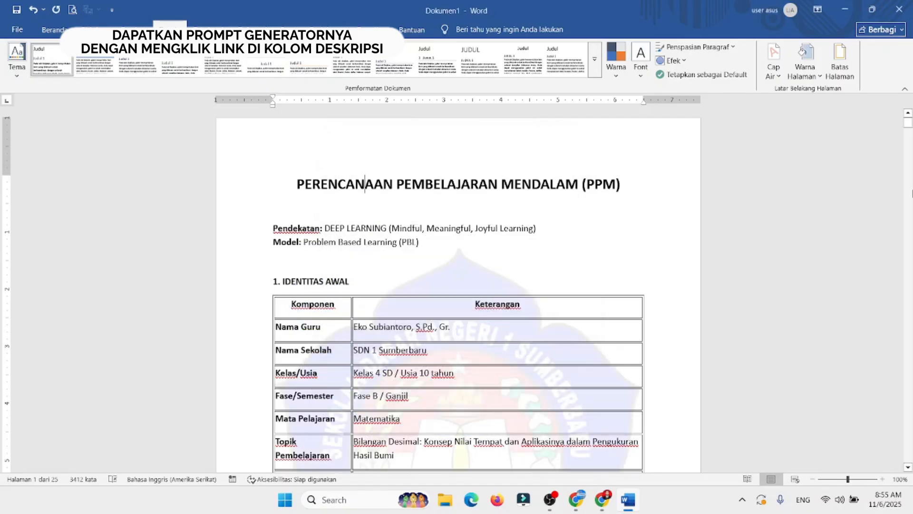
Step: Check the watermarked pages in the print preview and return to the document
{"action": "key", "text": "ctrl+p"}
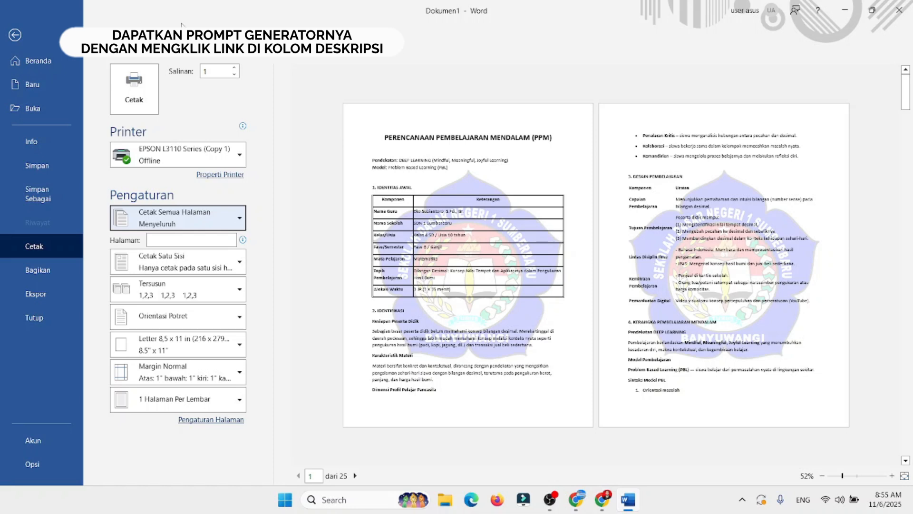
{"action": "left_click", "coordinate": [14, 35]}
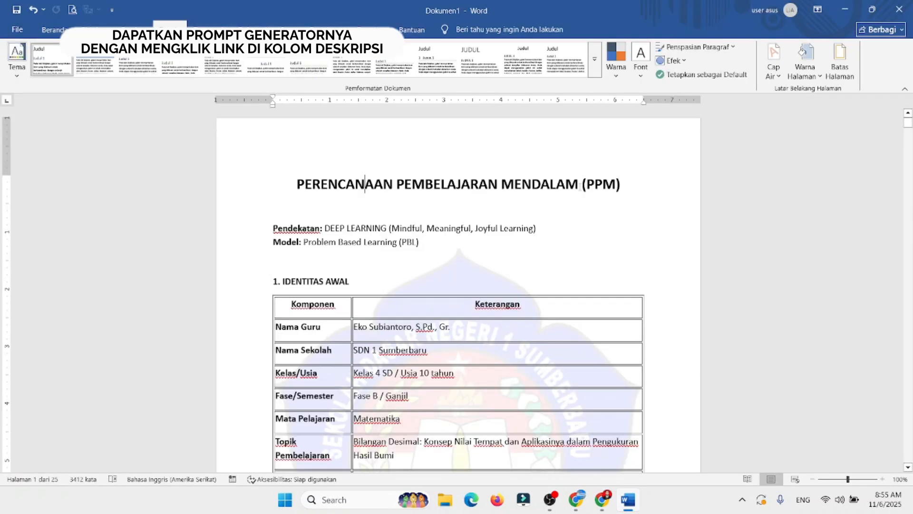
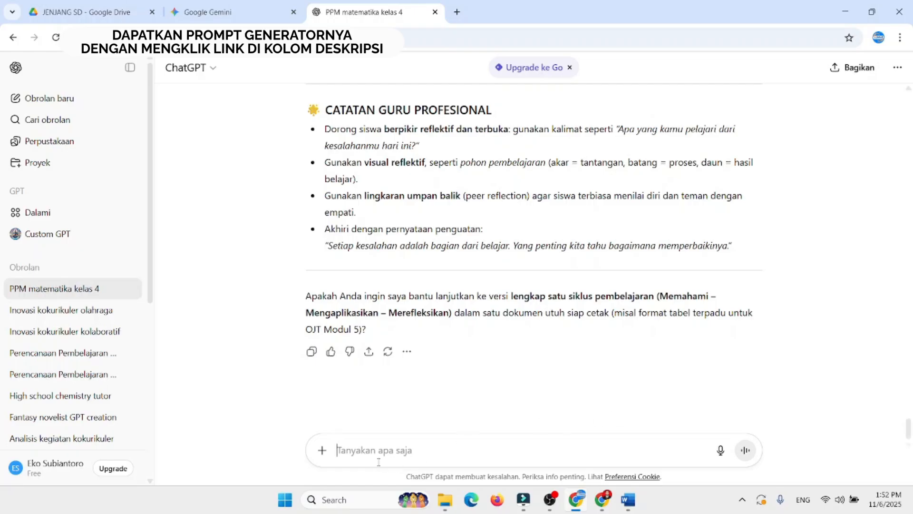
Step: Replace the earlier LKPD prompt with "buatlah LKPD sesuai pembelajaran di atas pada tahap memahami secara detail" and send it
{"action": "type", "text": "bu"}
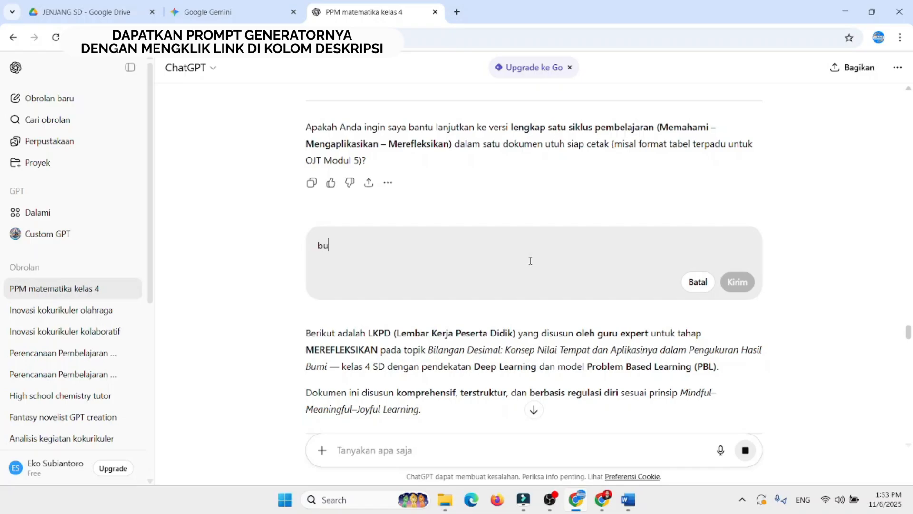
{"action": "type", "text": "atlah LKPD"}
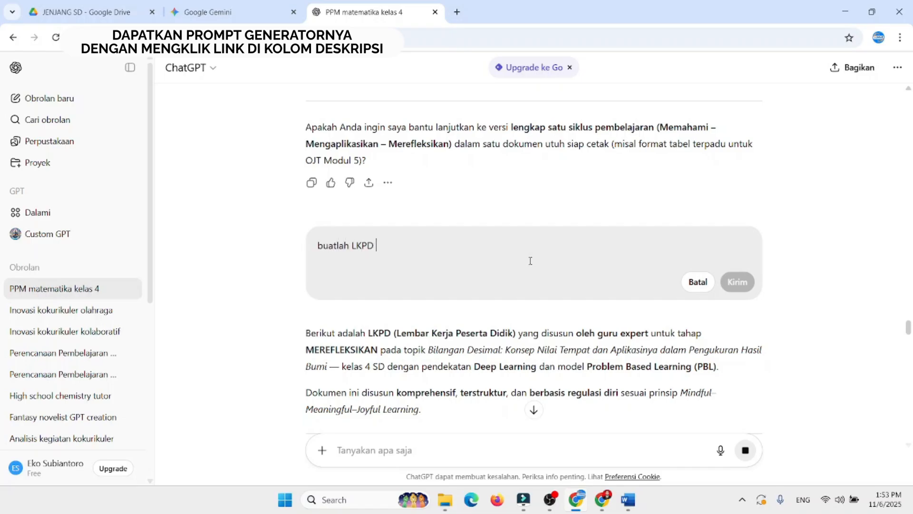
{"action": "type", "text": " sesuai "}
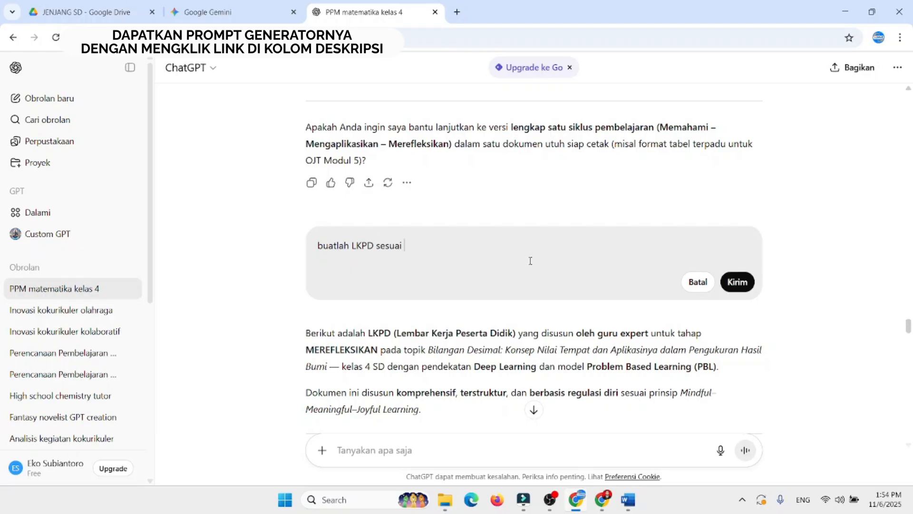
{"action": "type", "text": "pembelajaran di a"}
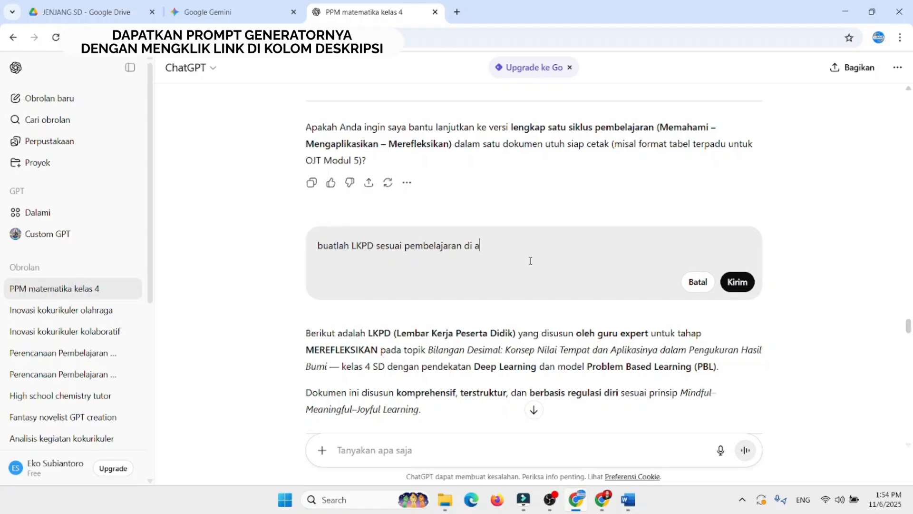
{"action": "type", "text": "tas pada tahap me"}
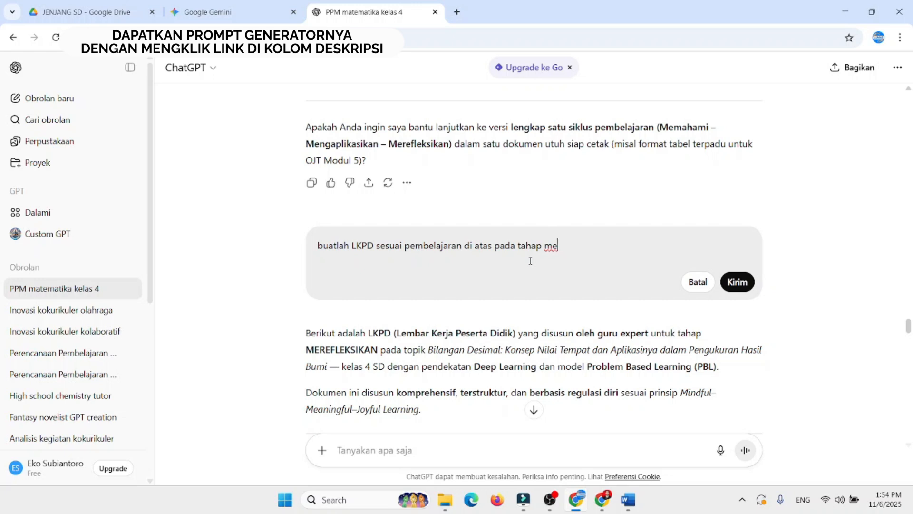
{"action": "type", "text": "mahami secara detail"}
{"action": "left_click", "coordinate": [738, 282]}
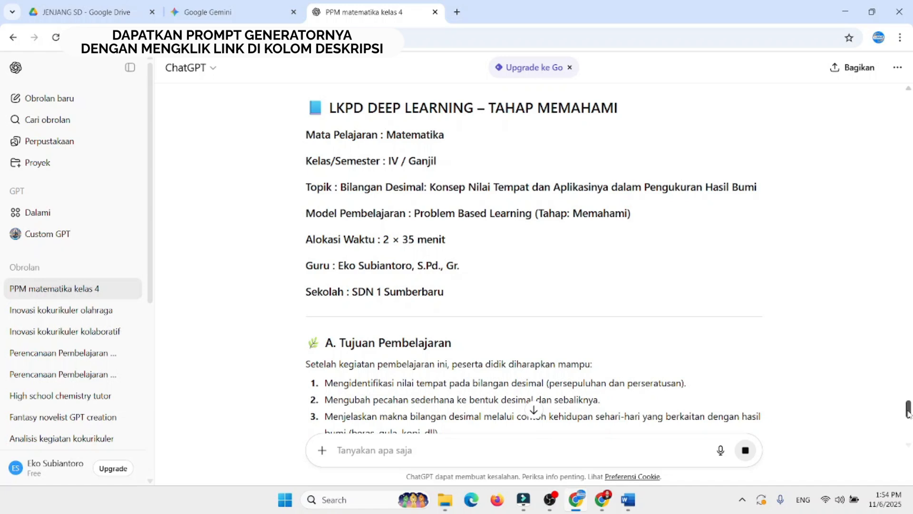
Step: Review the generated Memahami-stage LKPD, from its learning objectives through the KEGIATAN 3 activity
{"action": "left_click_drag", "start_coordinate": [909, 412], "coordinate": [908, 427]}
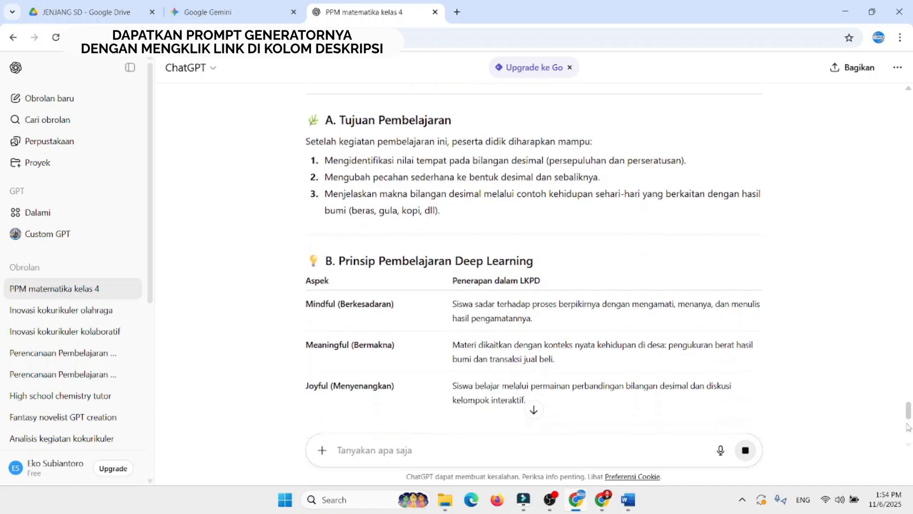
{"action": "left_click_drag", "start_coordinate": [909, 414], "coordinate": [909, 449]}
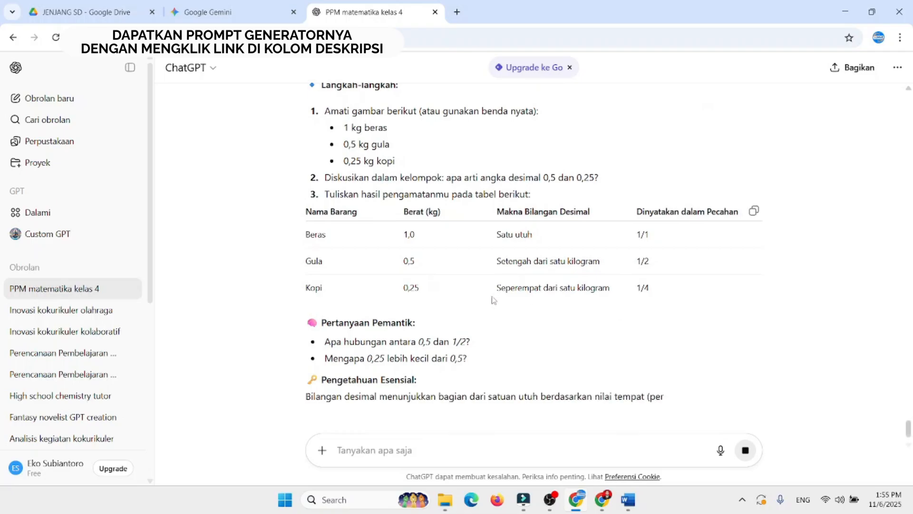
{"action": "left_click_drag", "start_coordinate": [912, 426], "coordinate": [909, 450]}
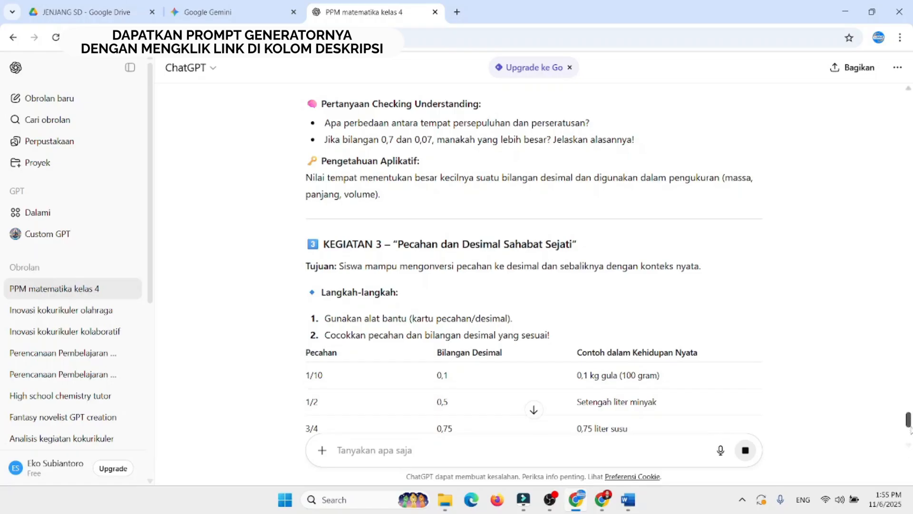
{"action": "left_click_drag", "start_coordinate": [909, 422], "coordinate": [912, 448]}
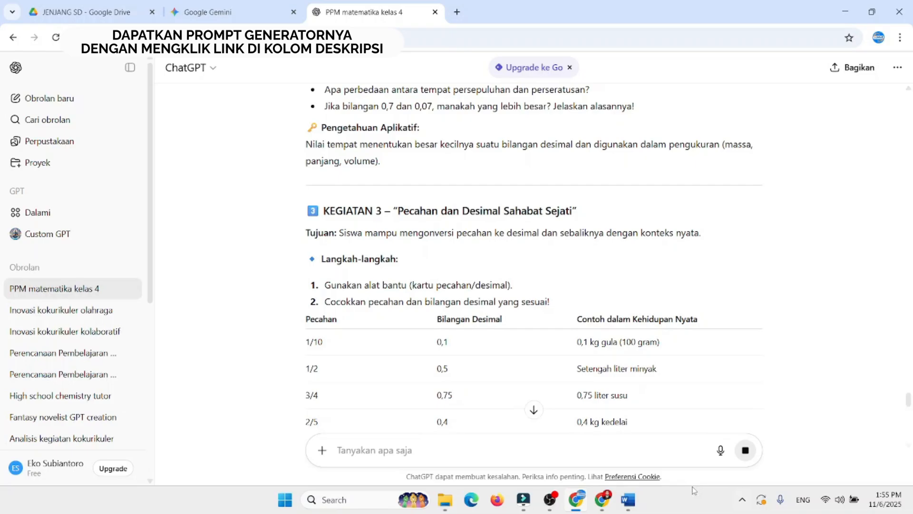
{"action": "left_click", "coordinate": [629, 500]}
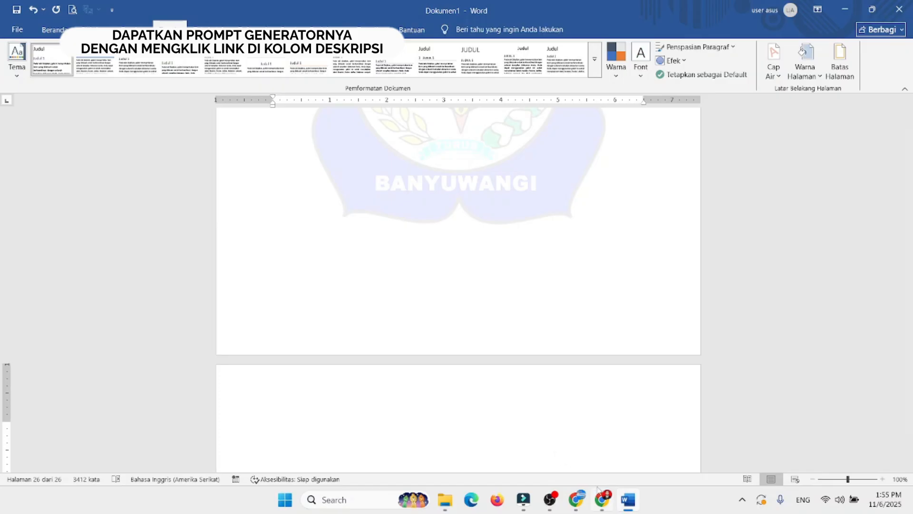
{"action": "mouse_move", "coordinate": [599, 491]}
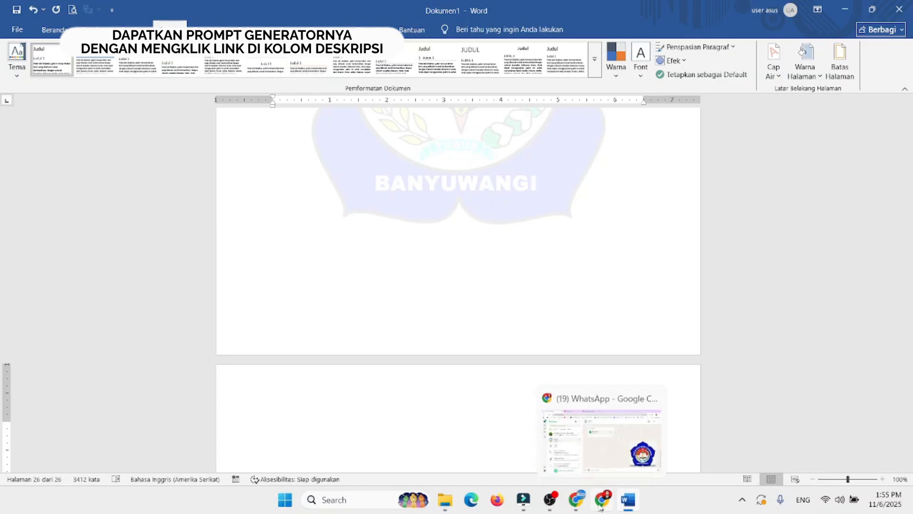
{"action": "left_click", "coordinate": [601, 503]}
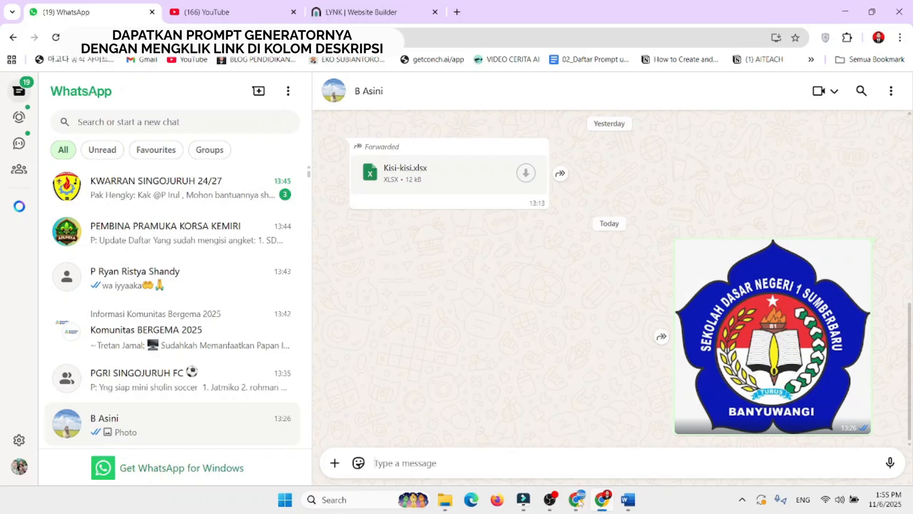
{"action": "left_click", "coordinate": [576, 501]}
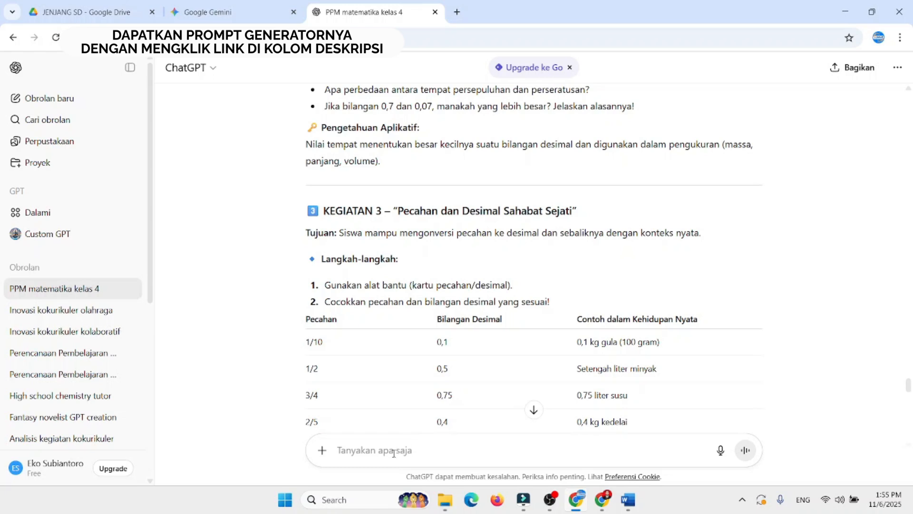
Step: Send the new prompt "buatlah rangkuman materi sesuai tujuan pembelajaran di atas secara detail" in the same chat
{"action": "type", "text": "buatlah "}
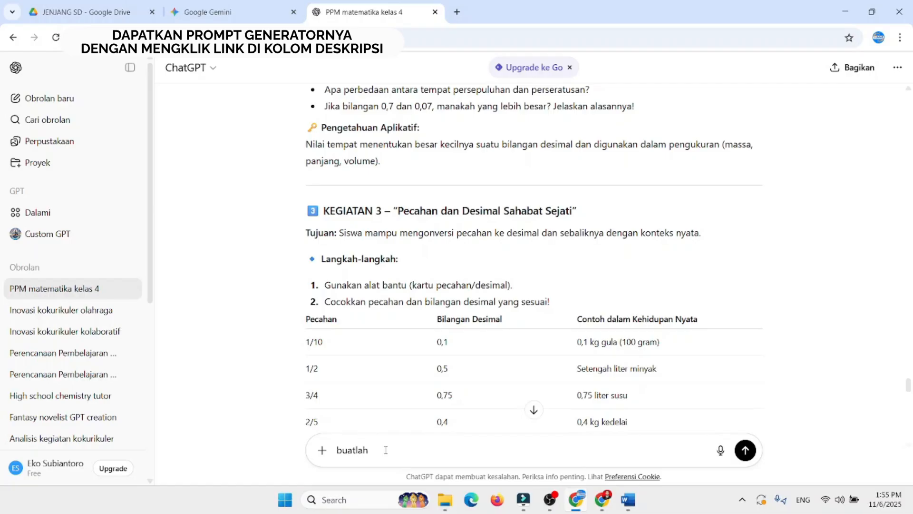
{"action": "type", "text": "rangkuman materi sesuai tujuan pem"}
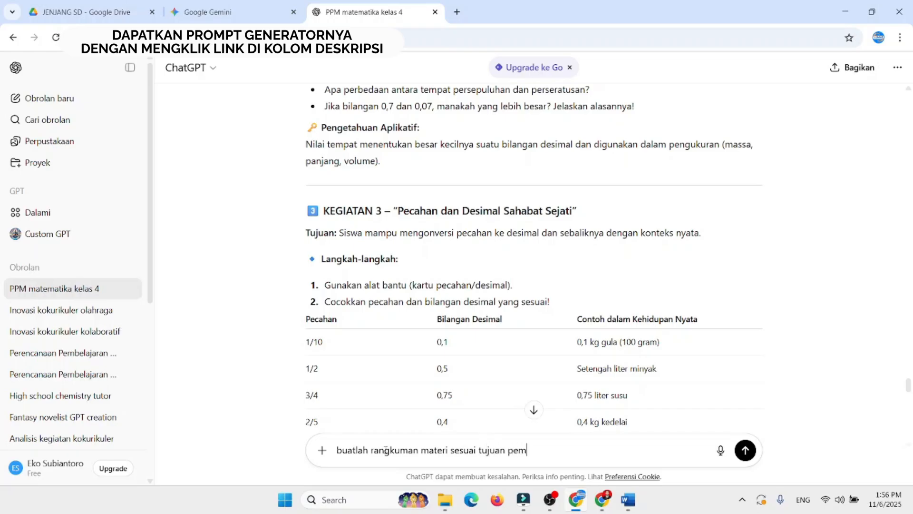
{"action": "type", "text": "belajaran di atas secara detail"}
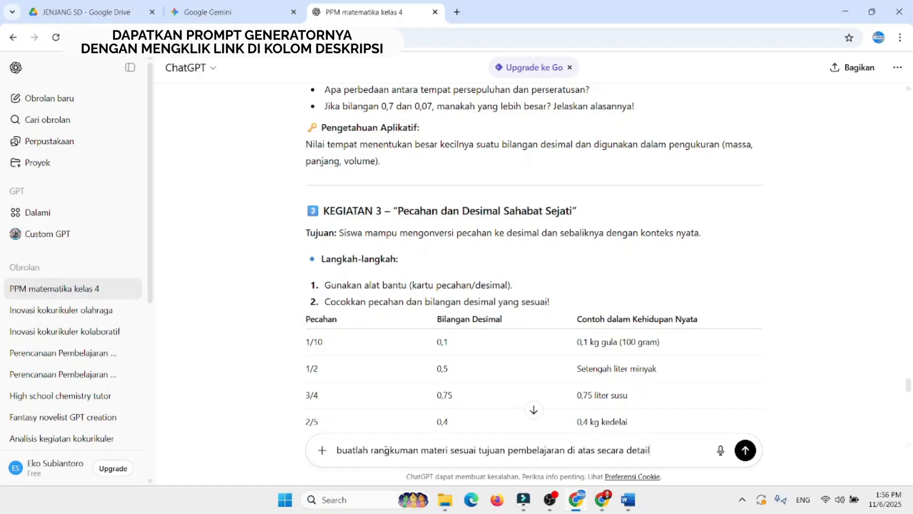
{"action": "key", "text": "Return"}
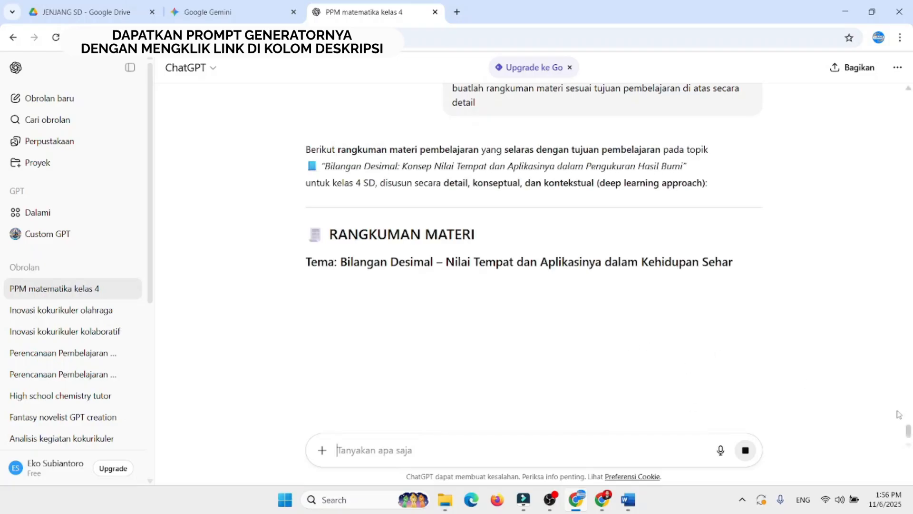
Step: Read through the generated RANGKUMAN MATERI, including the decimal number introduction and the place value section
{"action": "scroll", "coordinate": [899, 414], "scroll_direction": "down", "scroll_amount": 2}
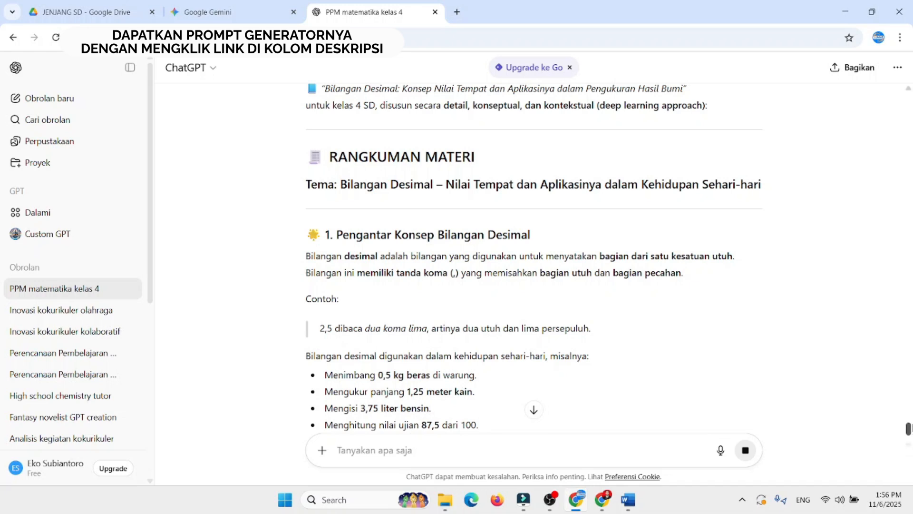
{"action": "left_click_drag", "start_coordinate": [908, 425], "coordinate": [908, 433]}
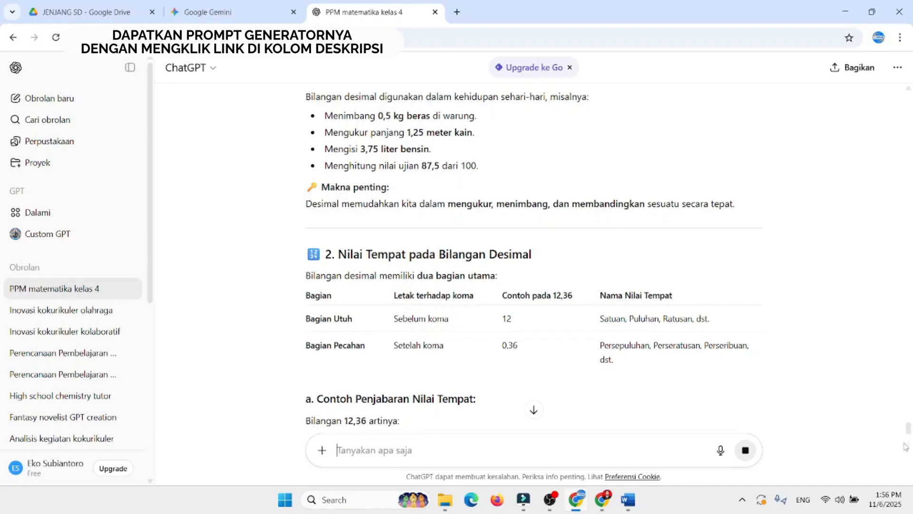
{"action": "left_click_drag", "start_coordinate": [909, 427], "coordinate": [910, 430]}
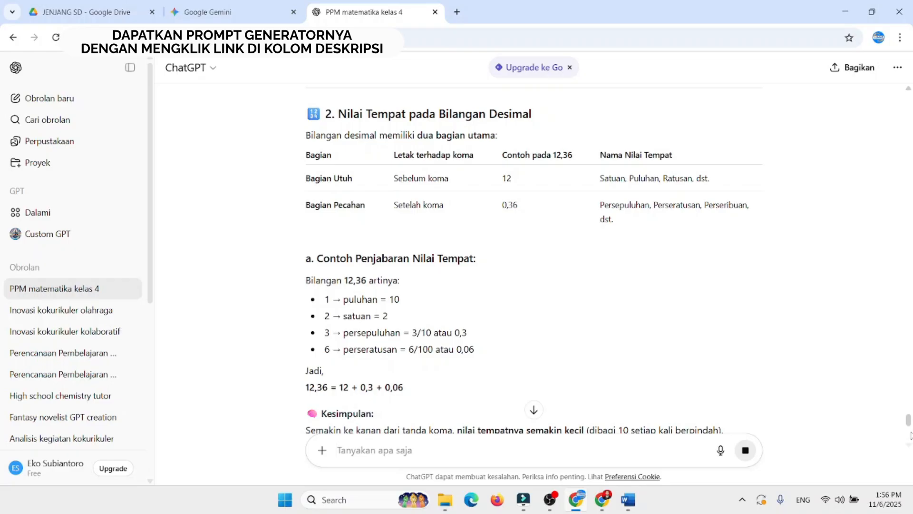
{"action": "scroll", "coordinate": [910, 435], "scroll_direction": "down", "scroll_amount": 3}
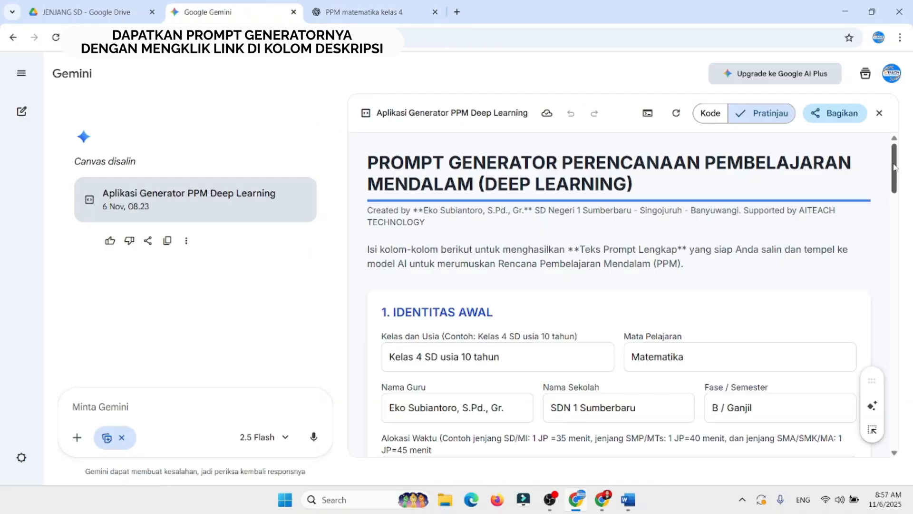